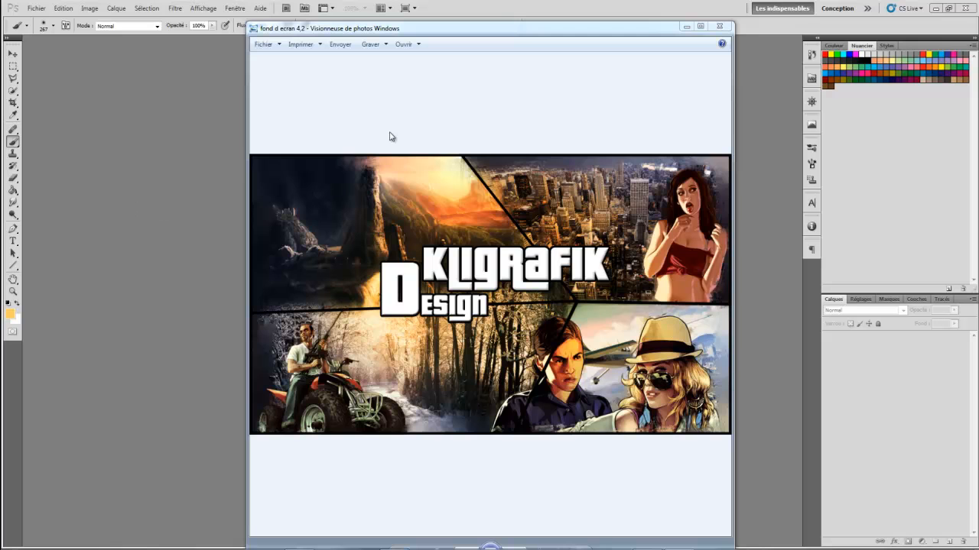
- Create a 1920 × 1080 pixel RGB document at 72 pixels/inch with a white background and add a new layer
left_click(686, 26)
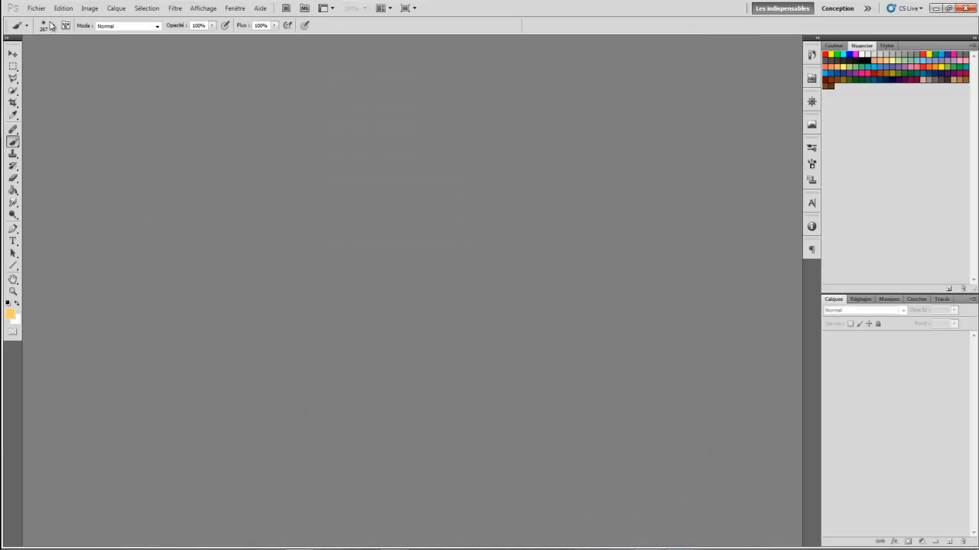
left_click(33, 9)
left_click(44, 26)
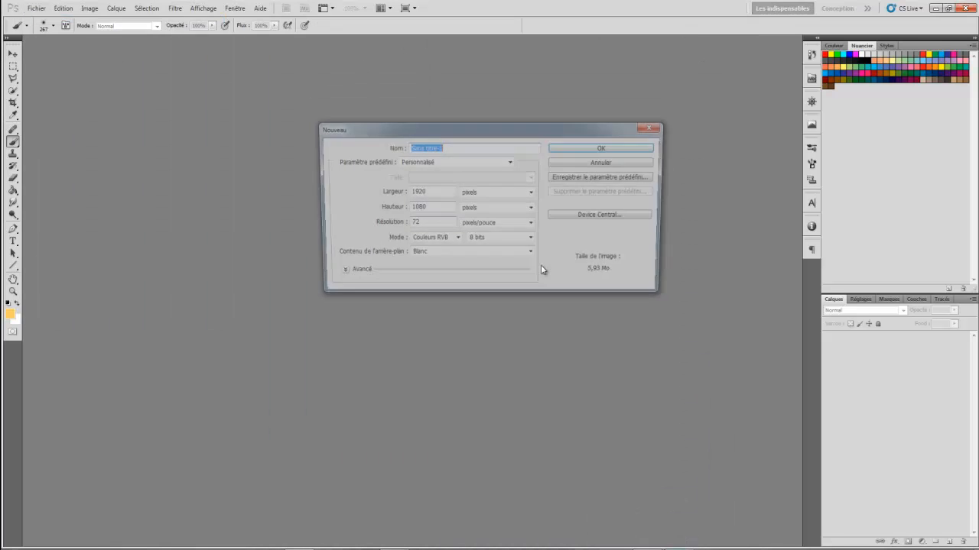
left_click(598, 147)
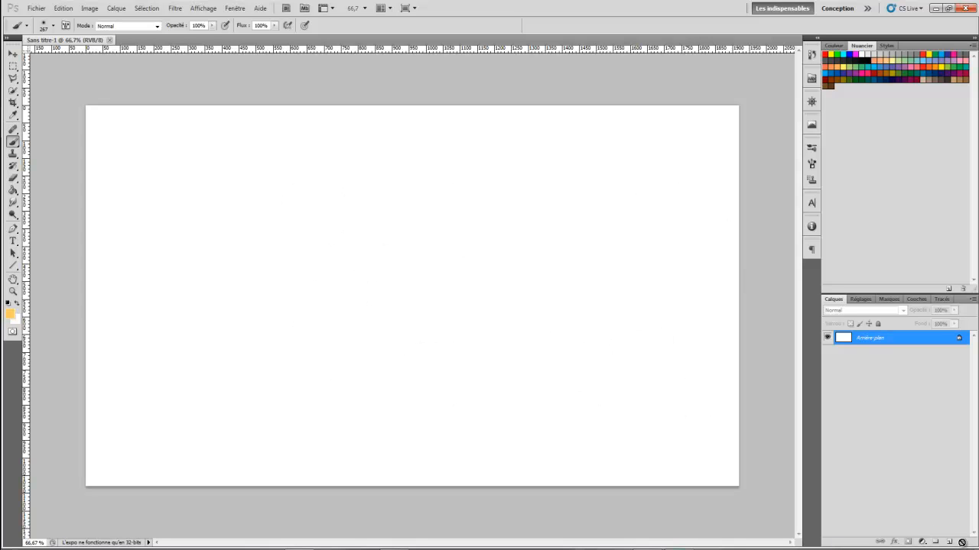
left_click(949, 542)
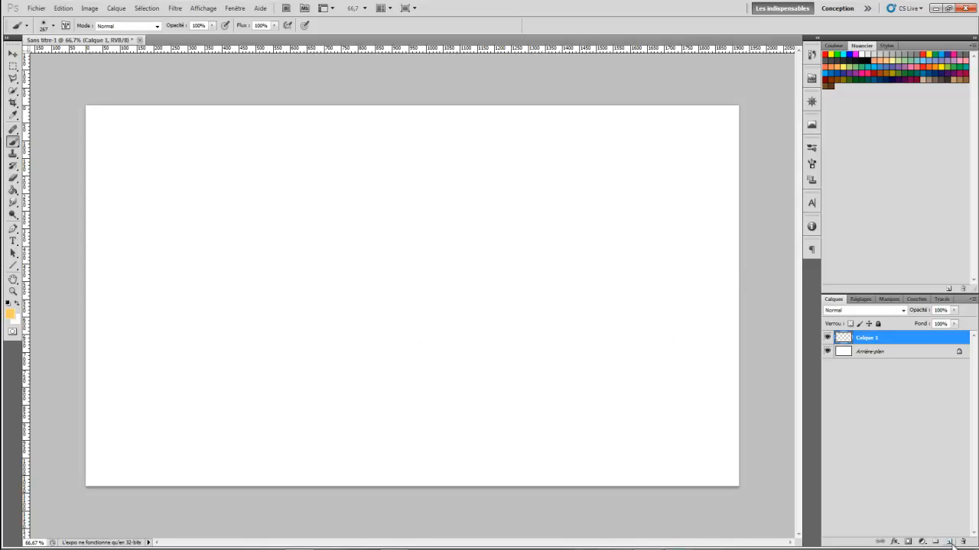
- Select 10 × 1080 px strips along the canvas's left and right edges using a fixed-size rectangular marquee
left_click(12, 66)
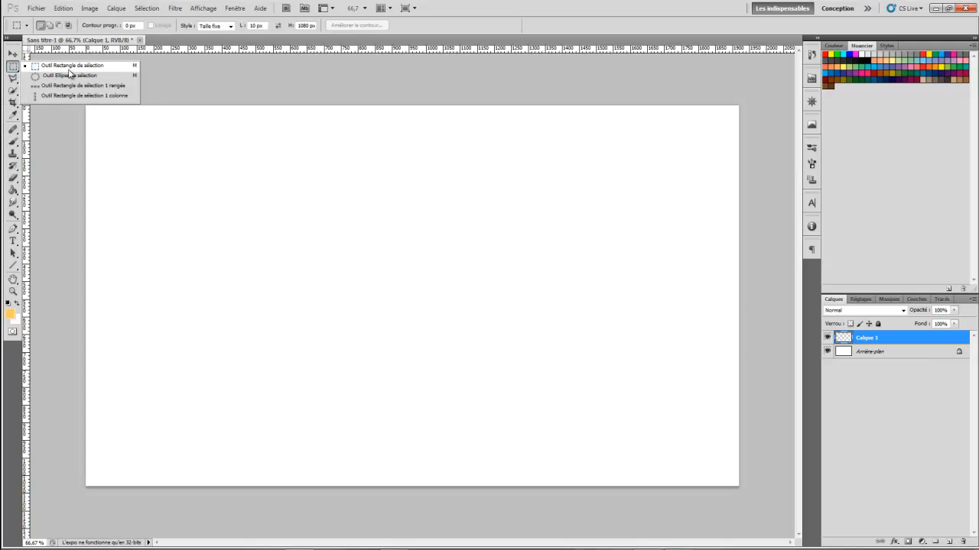
left_click(68, 68)
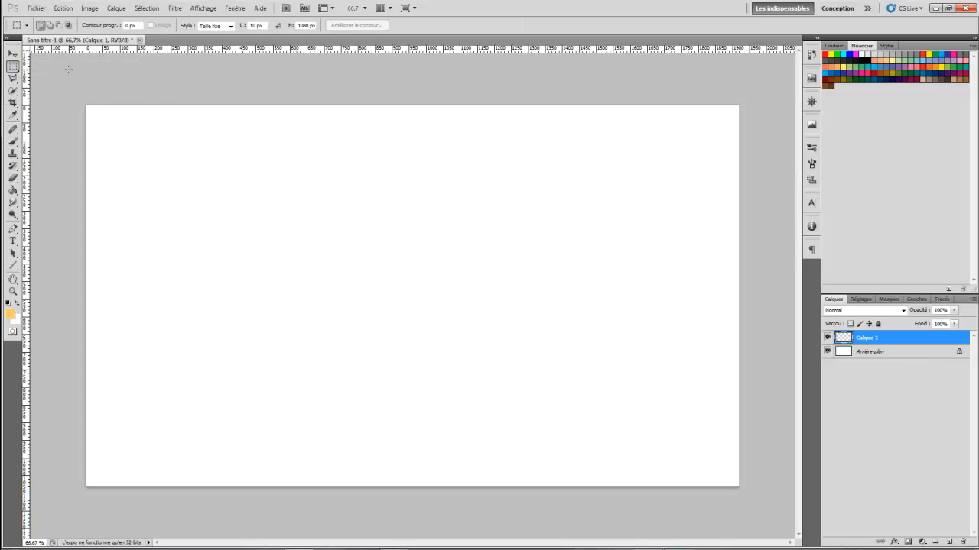
left_click(230, 26)
left_click(227, 28)
left_click(229, 26)
left_click(215, 52)
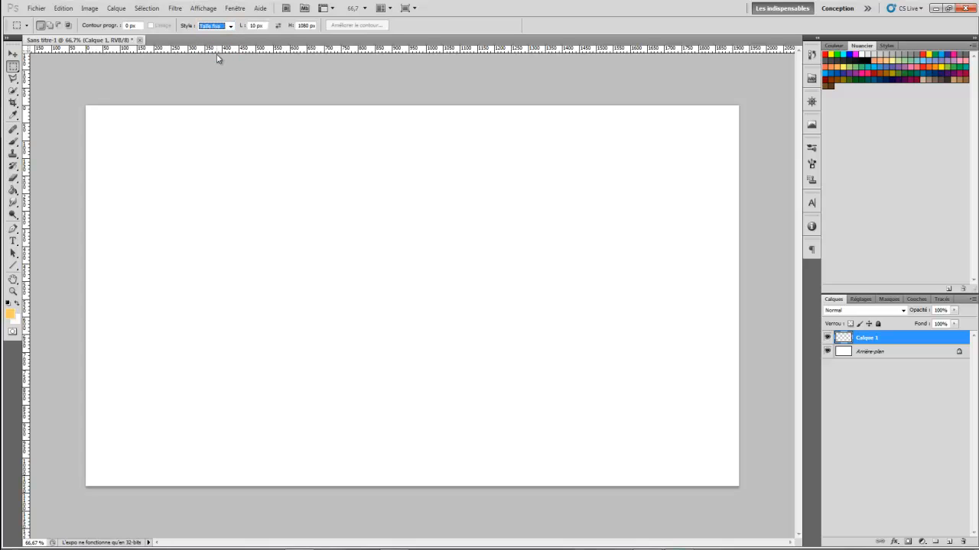
left_click(257, 26)
key("BackSpace")
type("0")
left_click(85, 261)
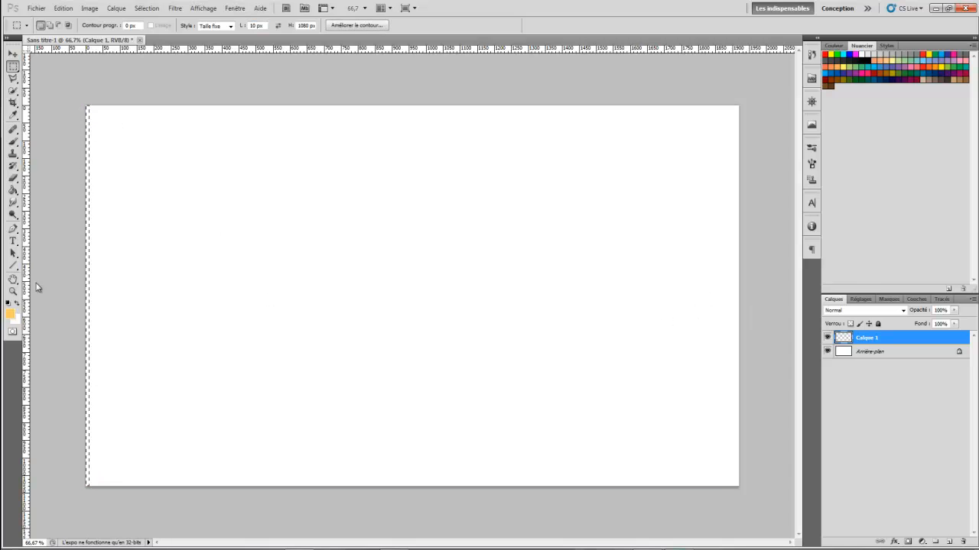
left_click(739, 281, "shift")
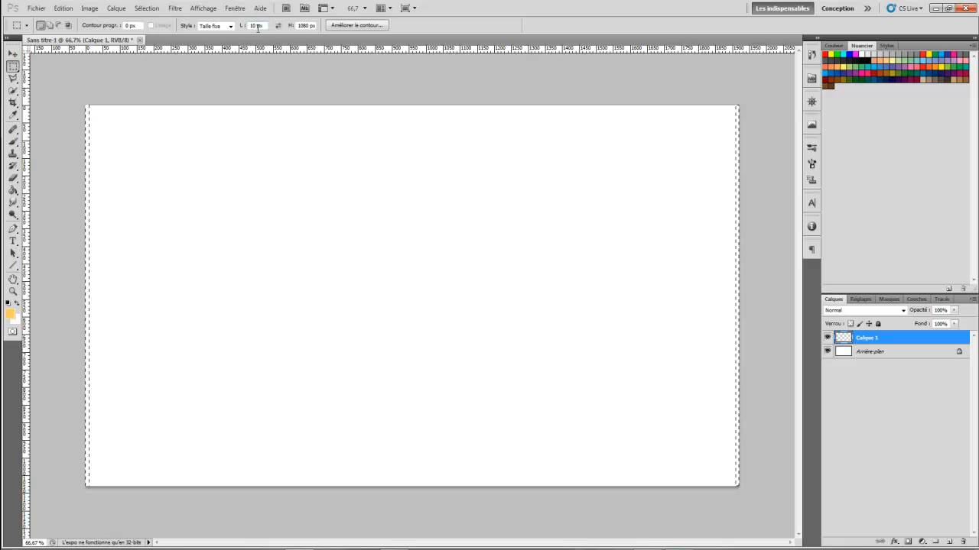
- Add 1920 × 10 px strips along the canvas's top and bottom edges to the selection
double_click(255, 25)
type("1")
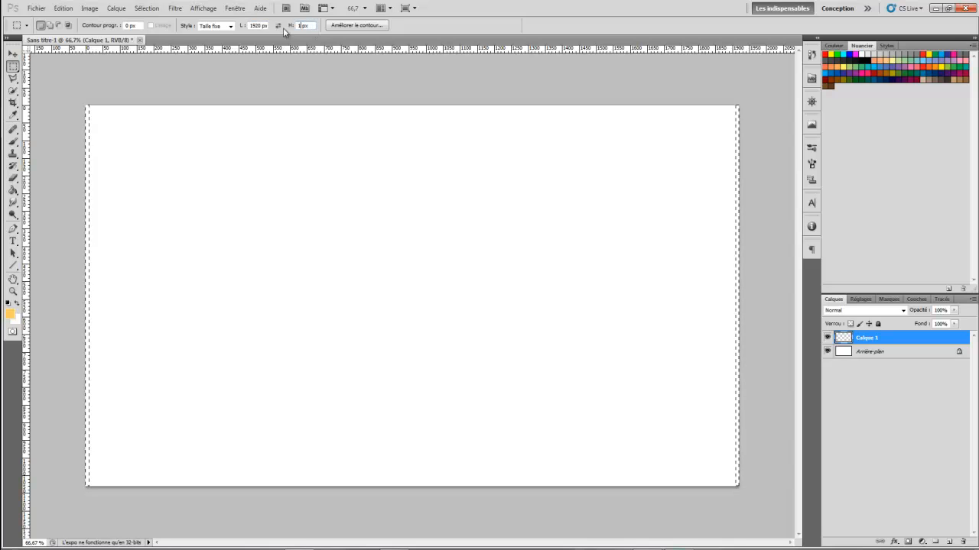
type("0")
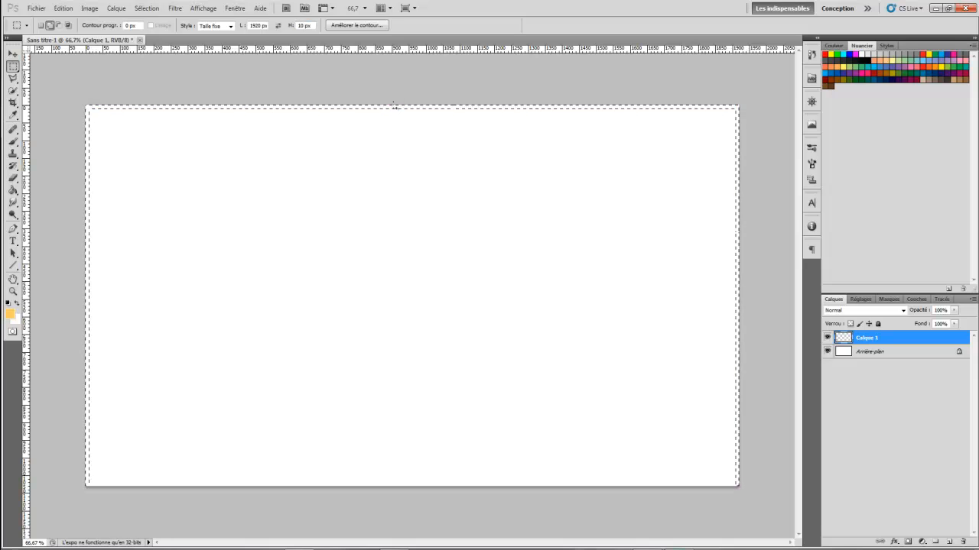
left_click(410, 484, "shift")
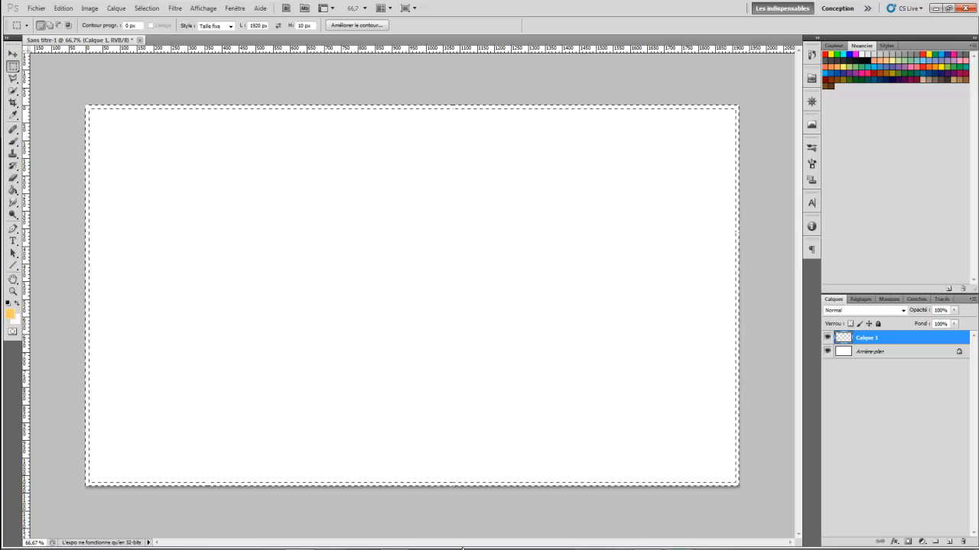
- Fill the border selection with black and deselect it
left_click(12, 190)
left_click(7, 303)
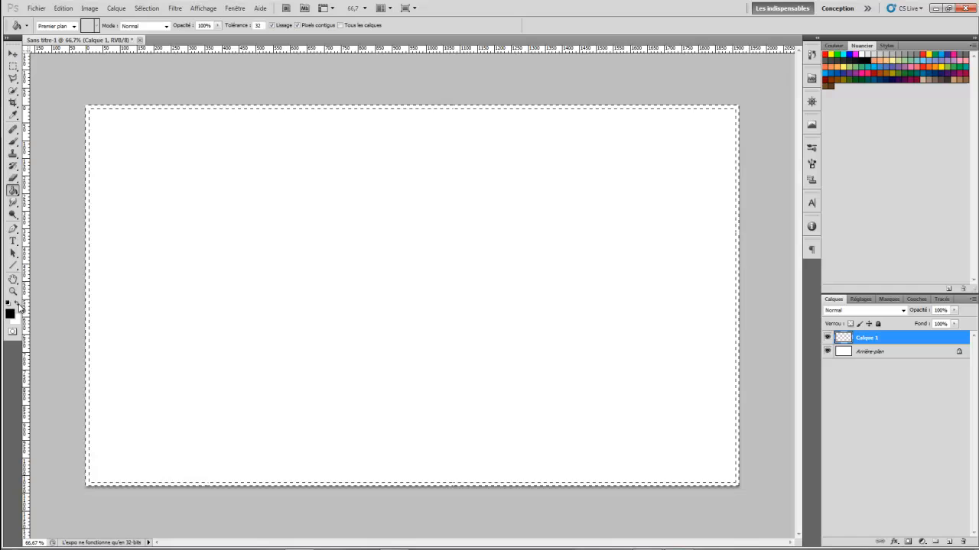
left_click(89, 218)
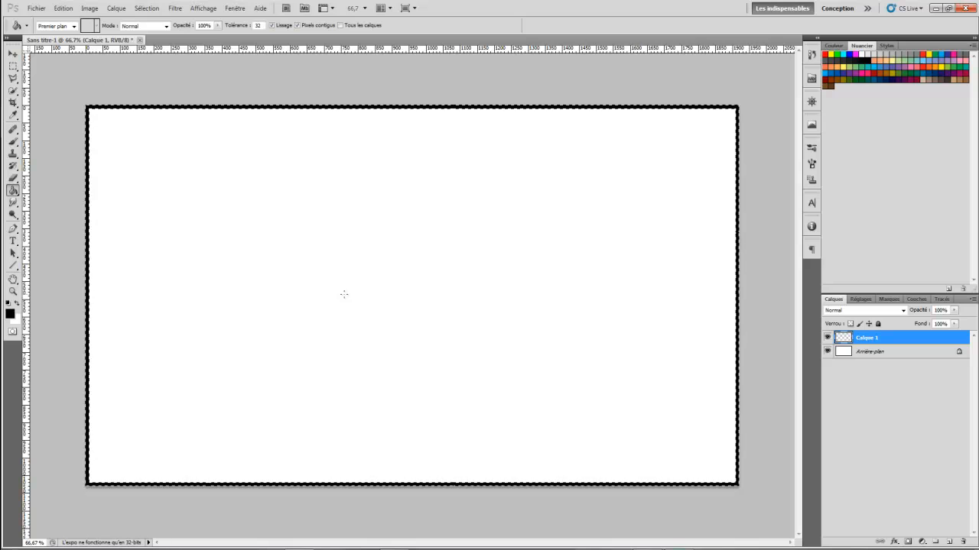
key("ctrl+d")
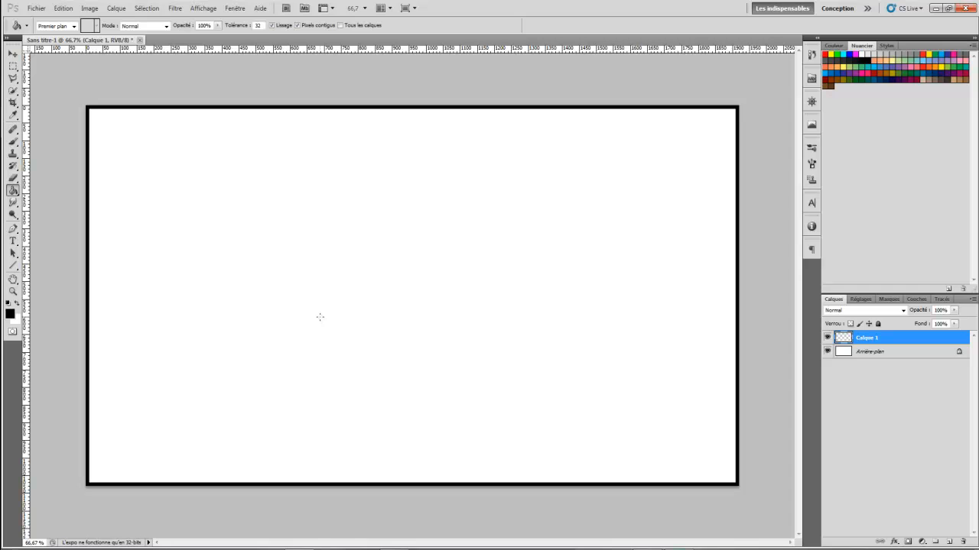
- Rename the layer holding the black border as cadre
key("p")
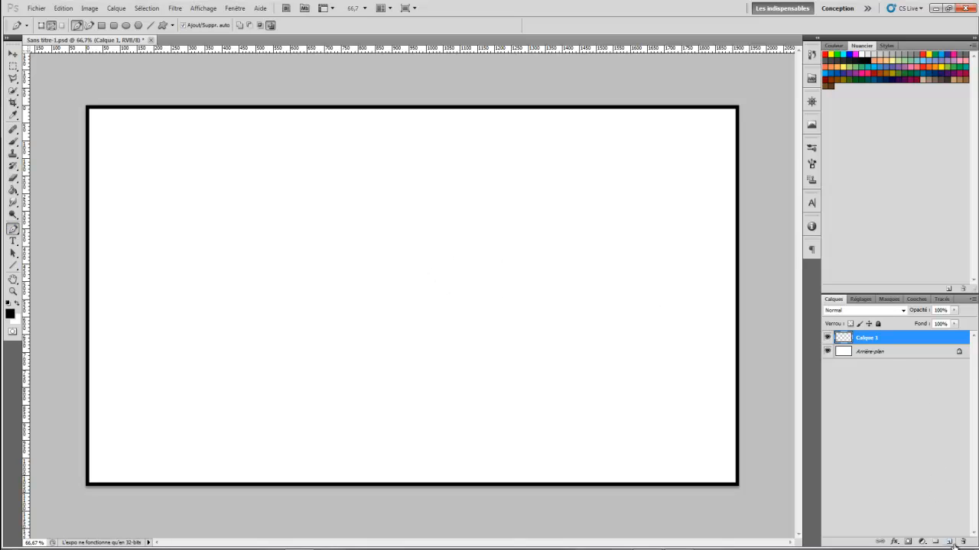
double_click(869, 338)
type("cv")
type("d")
type("re")
left_click(887, 350)
left_click(887, 337)
- Add a new layer and draw a closed four-point Pen path from near the canvas centre around the upper-right area
left_click(948, 541)
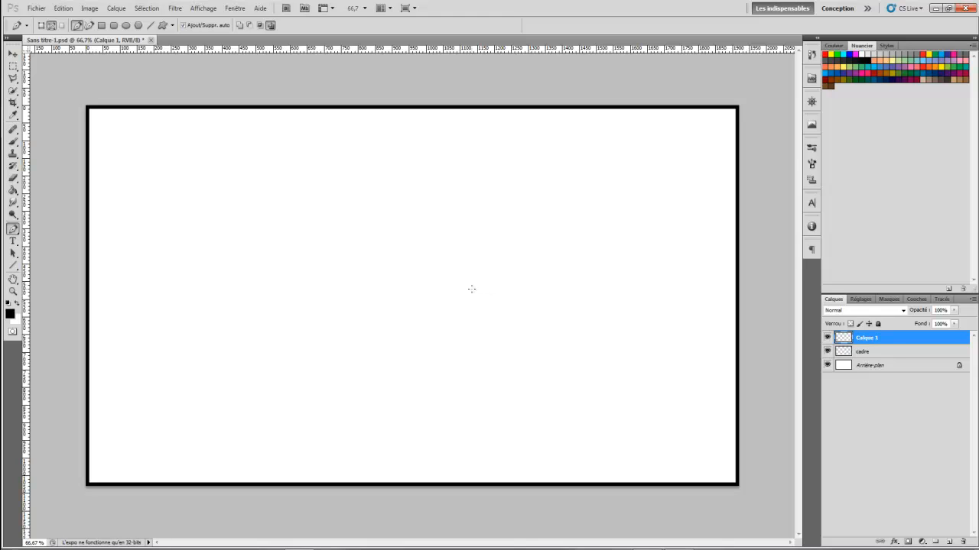
left_click(350, 77)
left_click(772, 85)
left_click(777, 273)
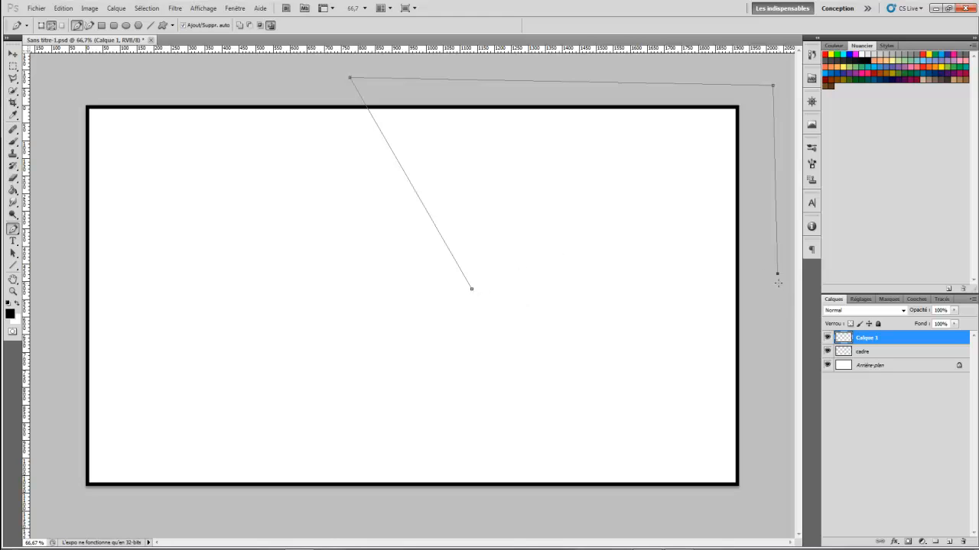
left_click(472, 289)
- Set the Brush tool to a hard round 10 px tip with 100% hardness
left_click(13, 142)
right_click(13, 145)
left_click(46, 142)
left_click(55, 27)
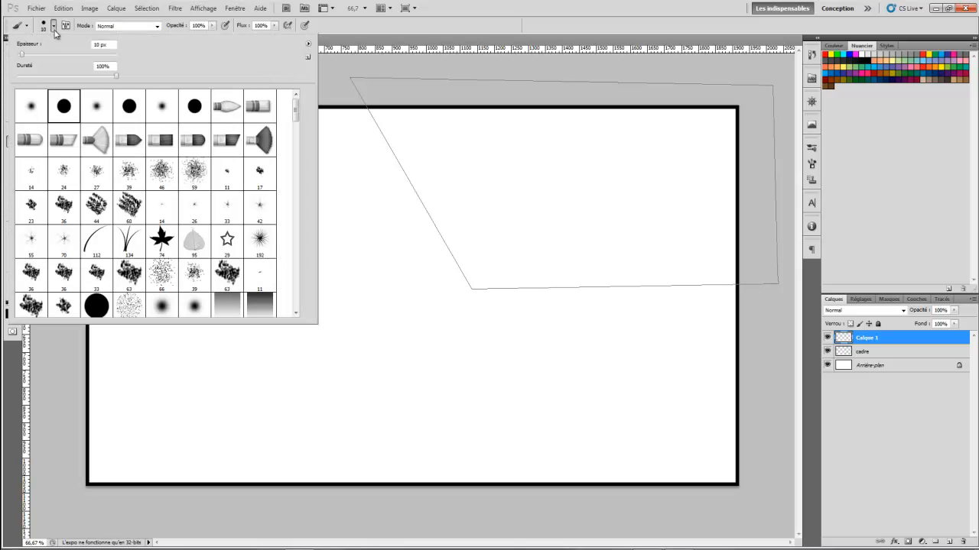
double_click(65, 108)
left_click(53, 26)
left_click(365, 32)
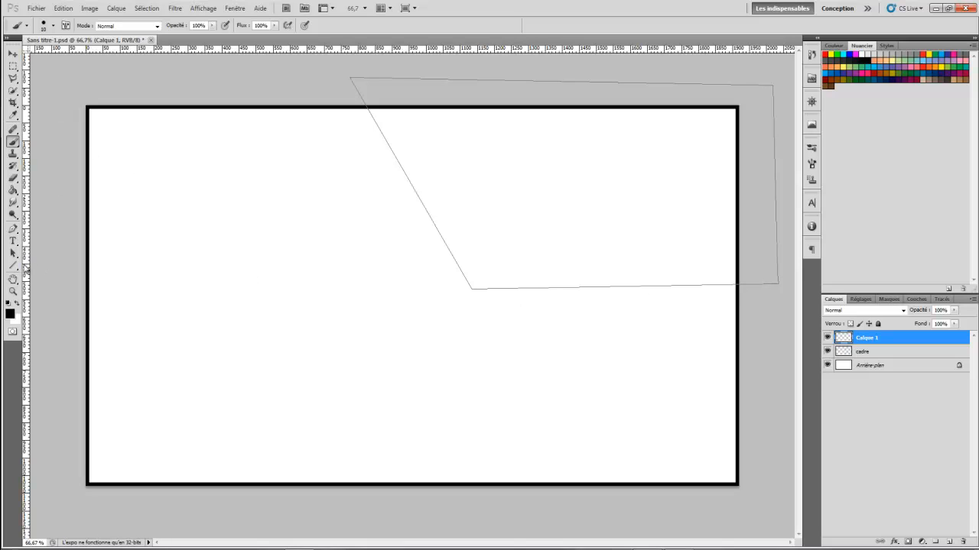
- Stroke the upper-right path with the brush (Forme), without simulated pressure, and delete the path
left_click(12, 229)
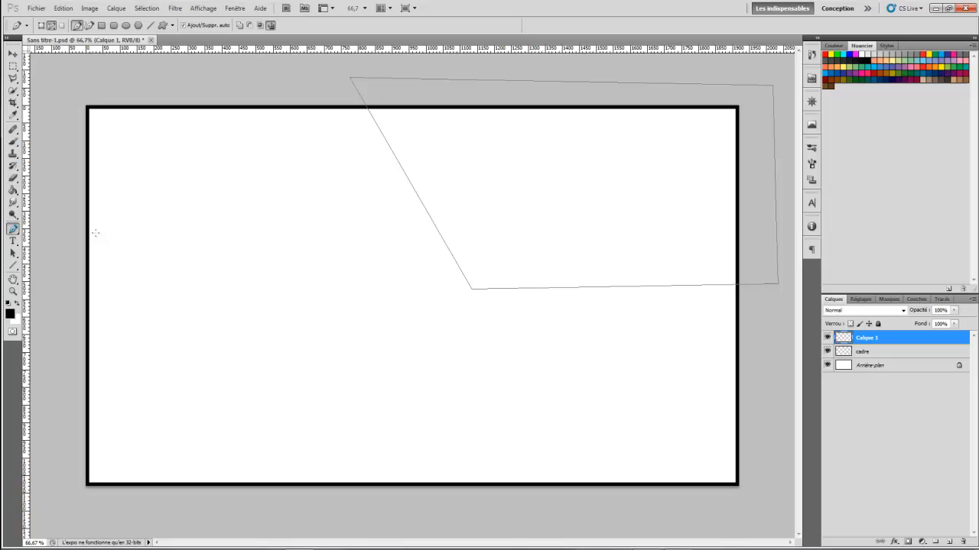
right_click(477, 291)
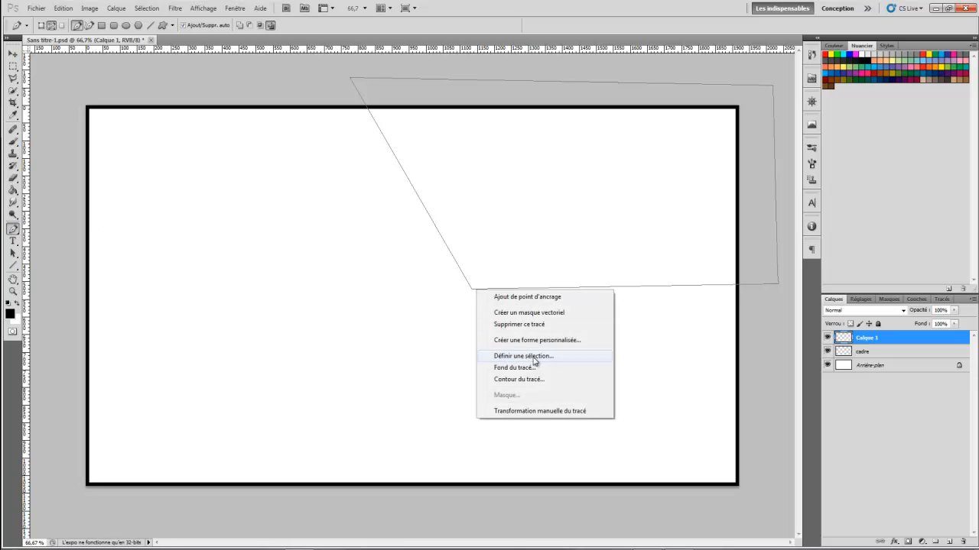
left_click(532, 384)
left_click(462, 192)
left_click(459, 211)
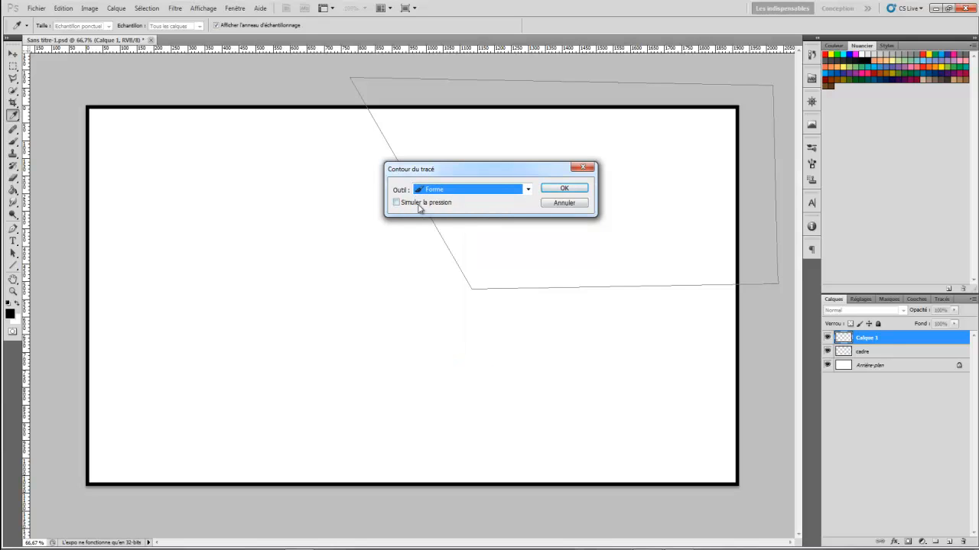
left_click(564, 188)
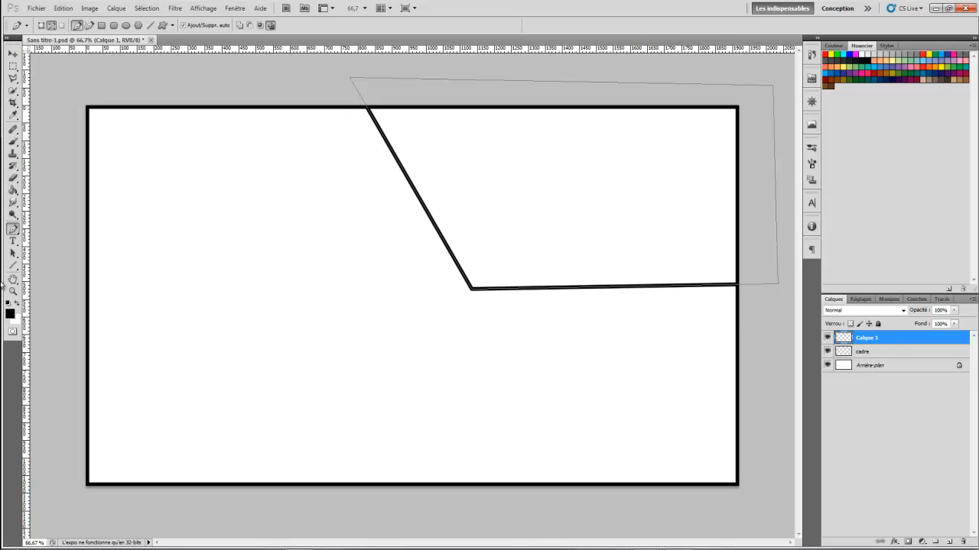
right_click(496, 291)
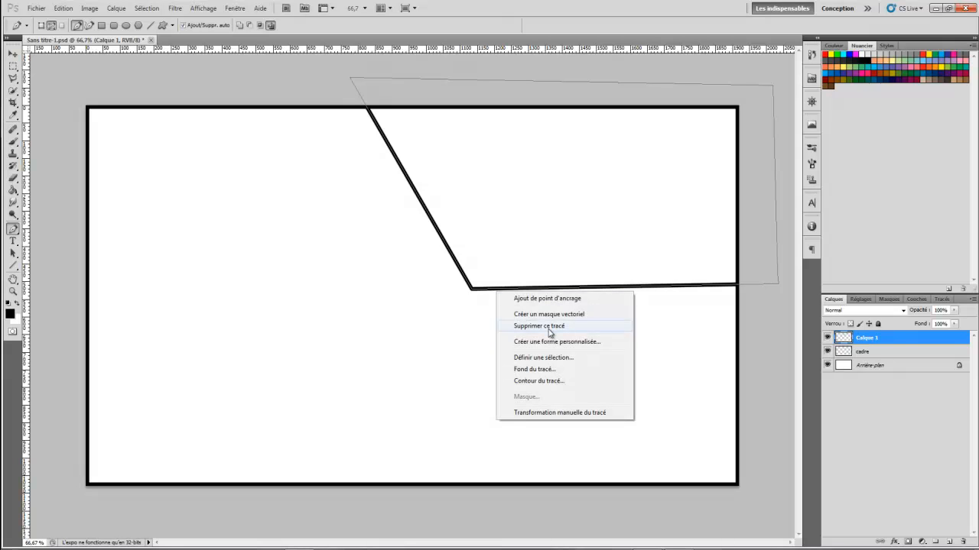
left_click(539, 326)
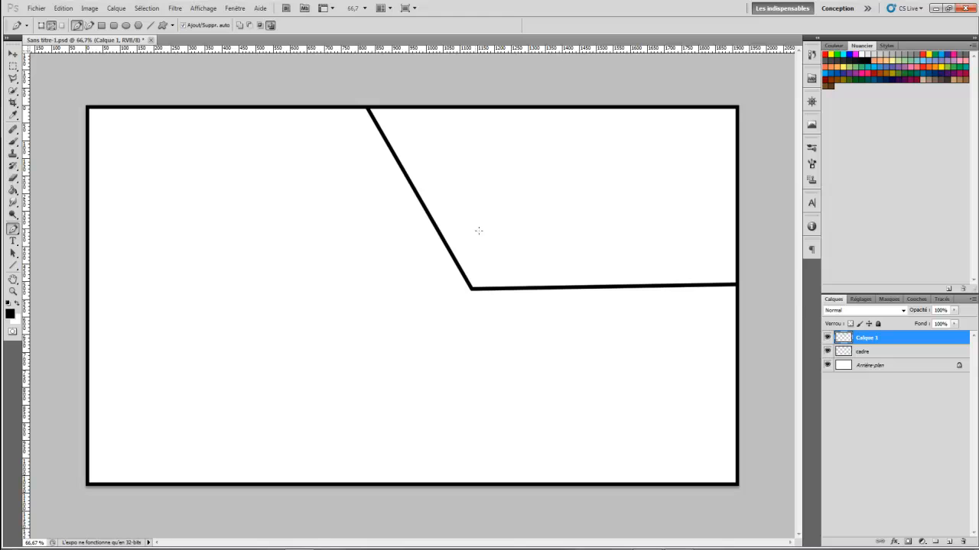
- Add another layer and draw a closed Pen path around the lower-right area, following the existing horizontal divider
left_click(949, 542)
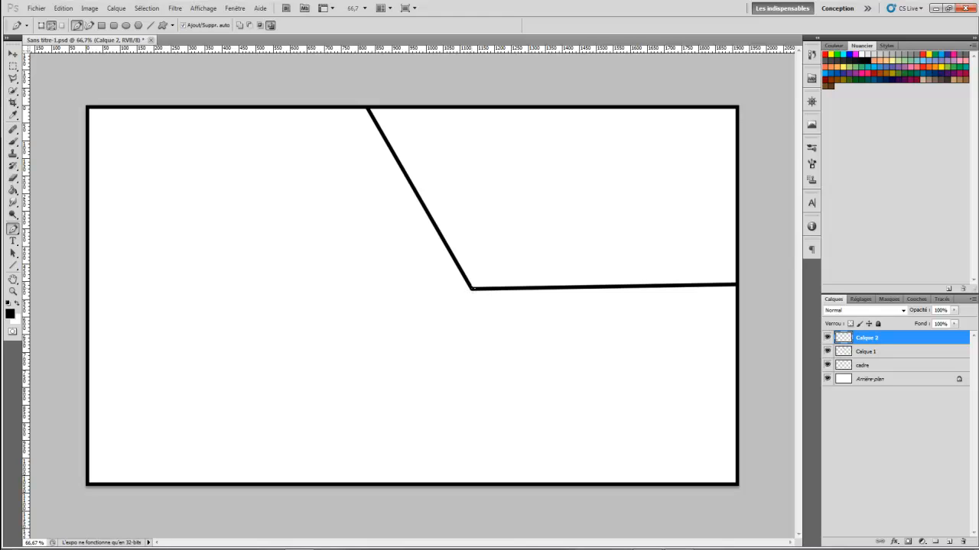
left_click(361, 506)
left_click(772, 513)
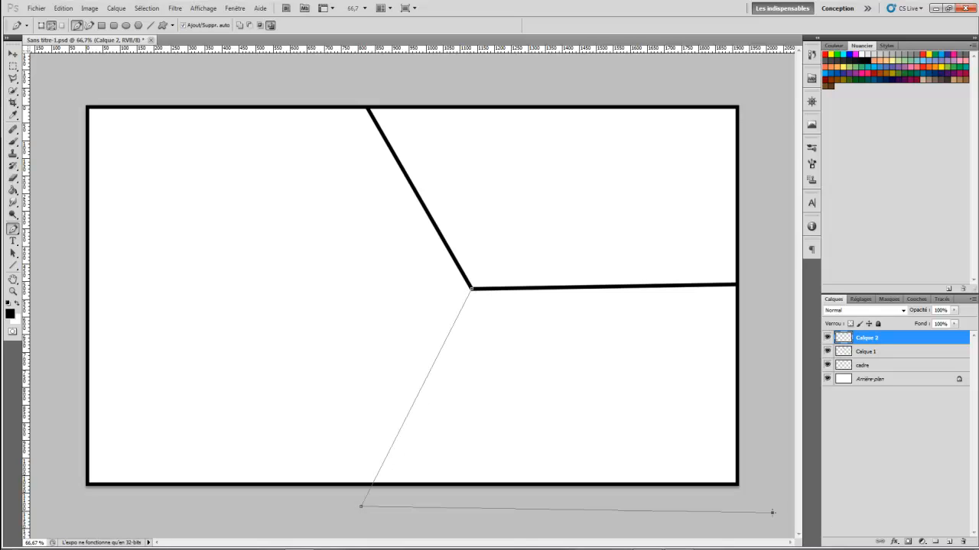
left_click(743, 283)
left_click(627, 285)
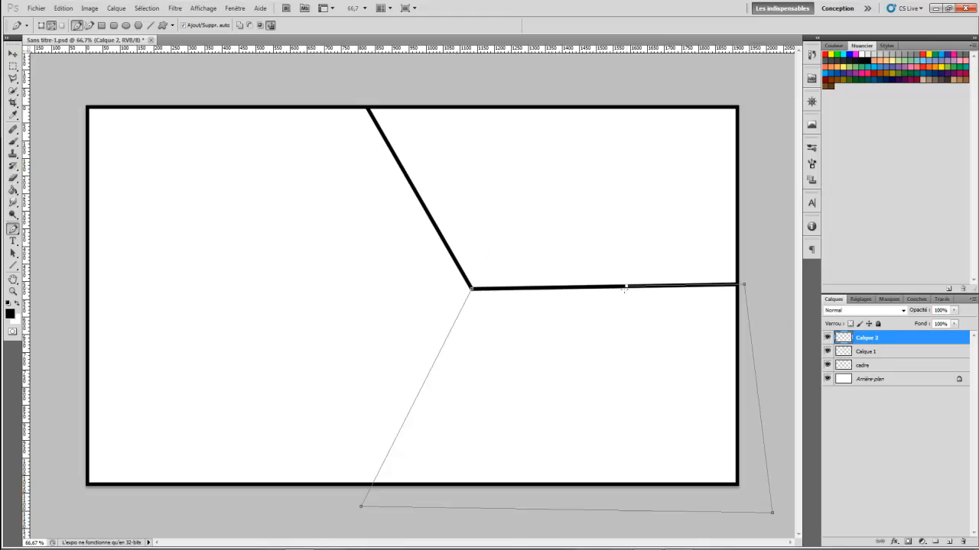
left_click(472, 290)
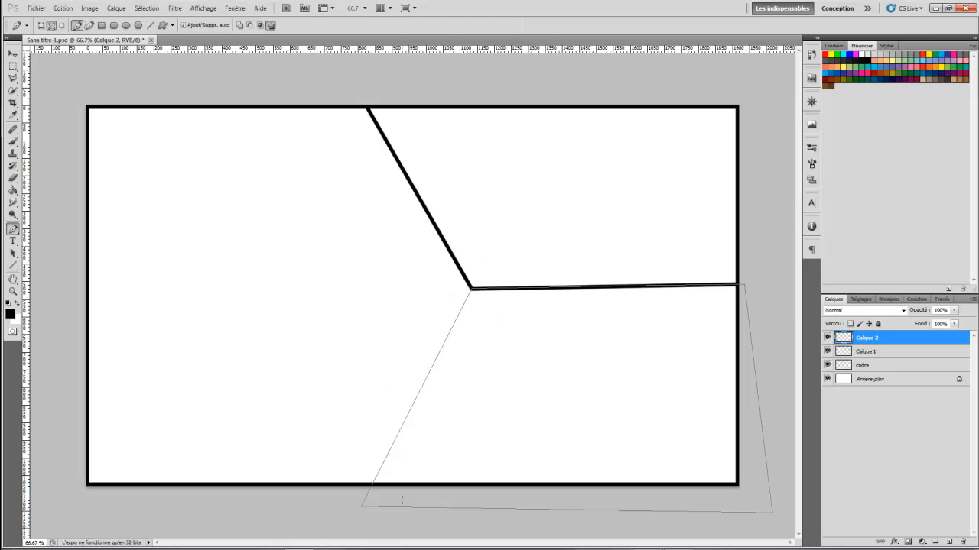
- Stroke the lower-right path with the brush (Forme), without simulated pressure, and delete the path
right_click(410, 411)
left_click(464, 502)
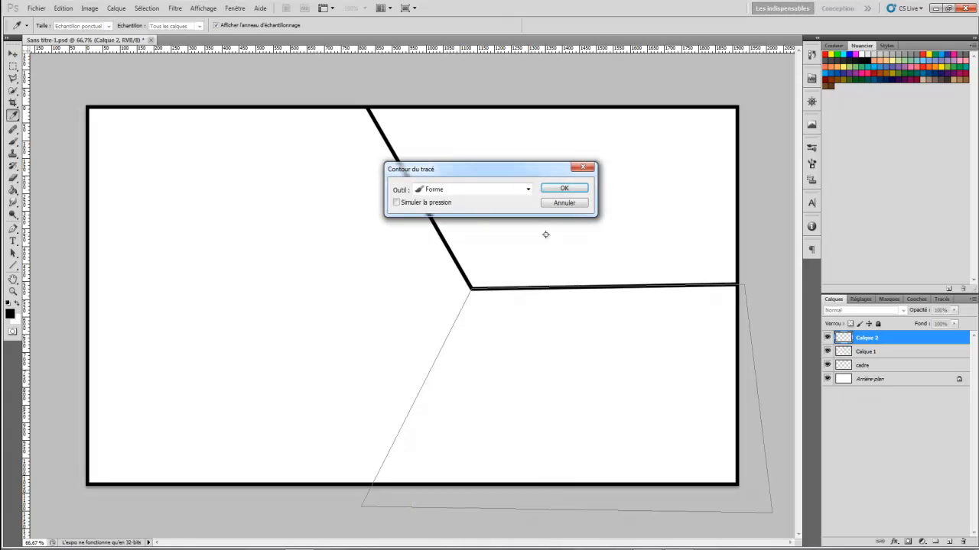
left_click(563, 188)
right_click(429, 373)
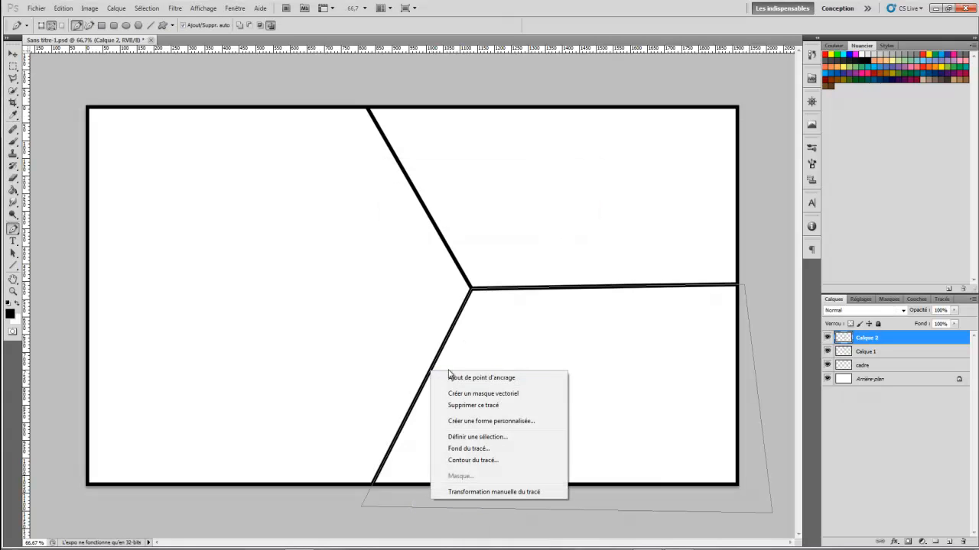
left_click(482, 403)
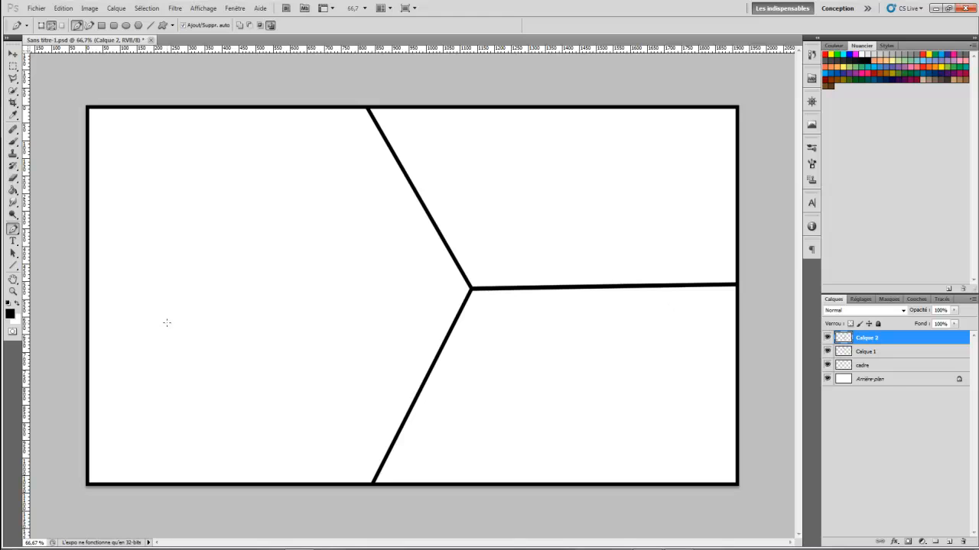
- Add another layer and draw a closed Pen path around the upper-left area, from the central junction along the diagonal divider
left_click(950, 541)
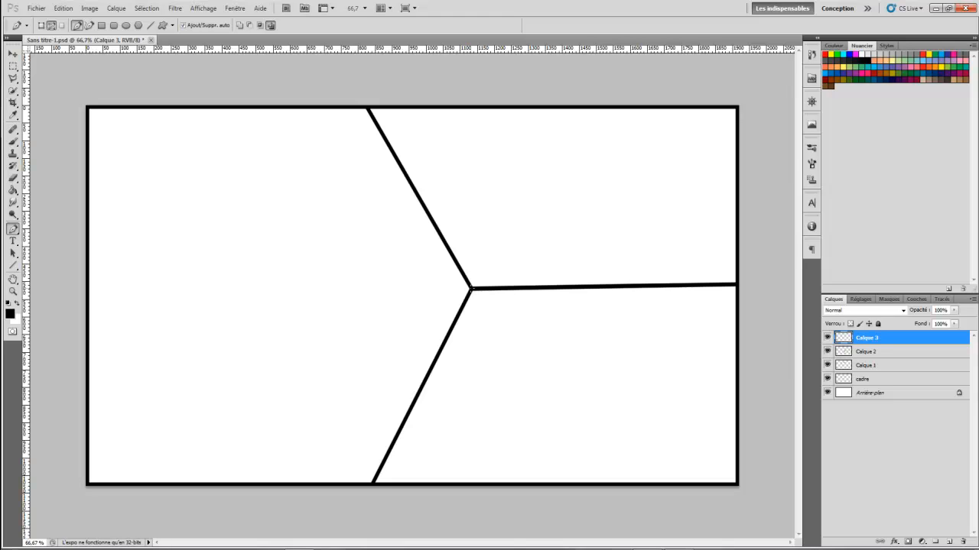
left_click(56, 287)
left_click(51, 82)
left_click(354, 92)
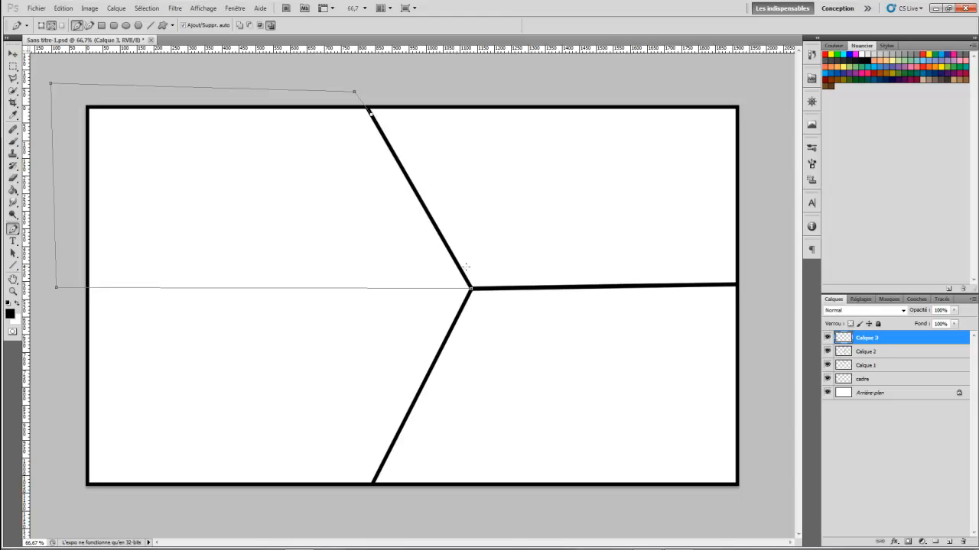
left_click(472, 290)
- Stroke the contour of the upper-left path with the brush and delete the path
right_click(304, 289)
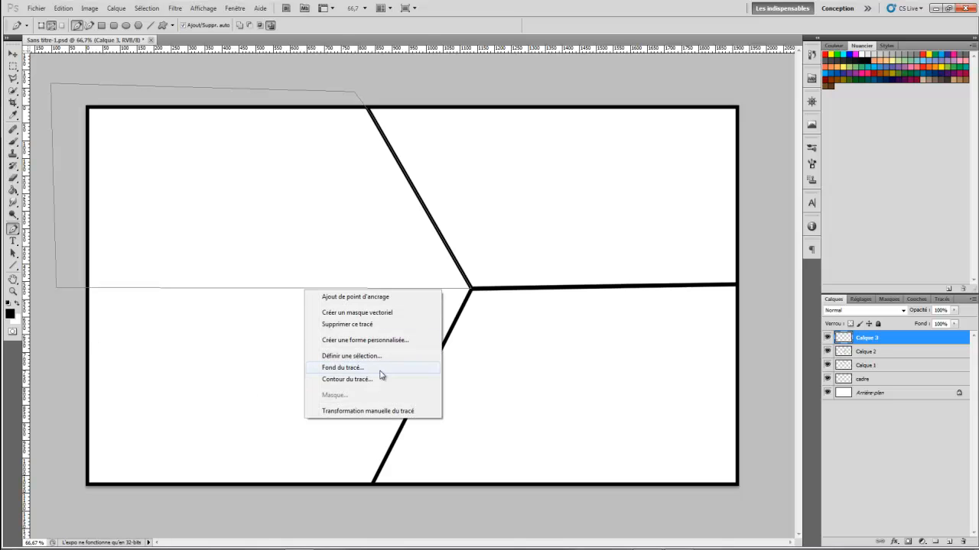
left_click(346, 380)
left_click(563, 191)
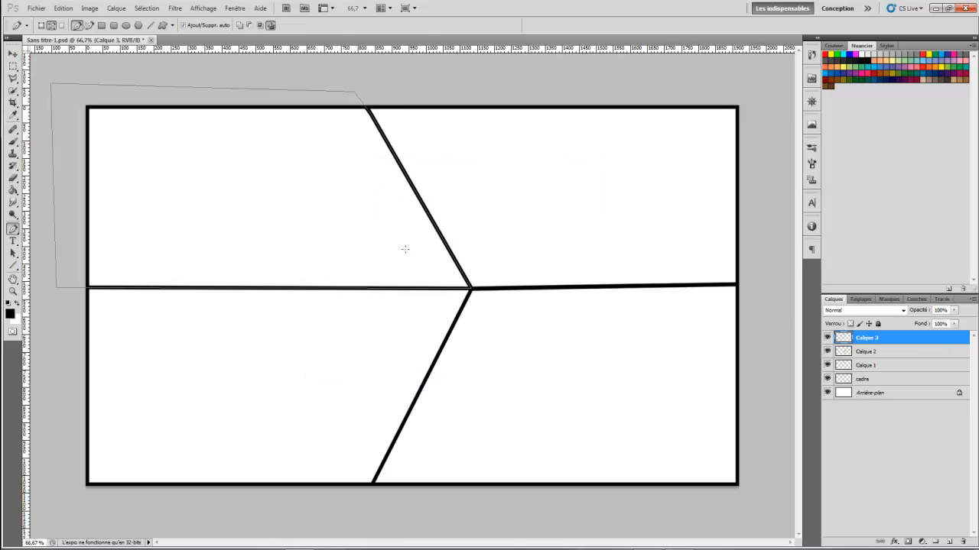
right_click(296, 288)
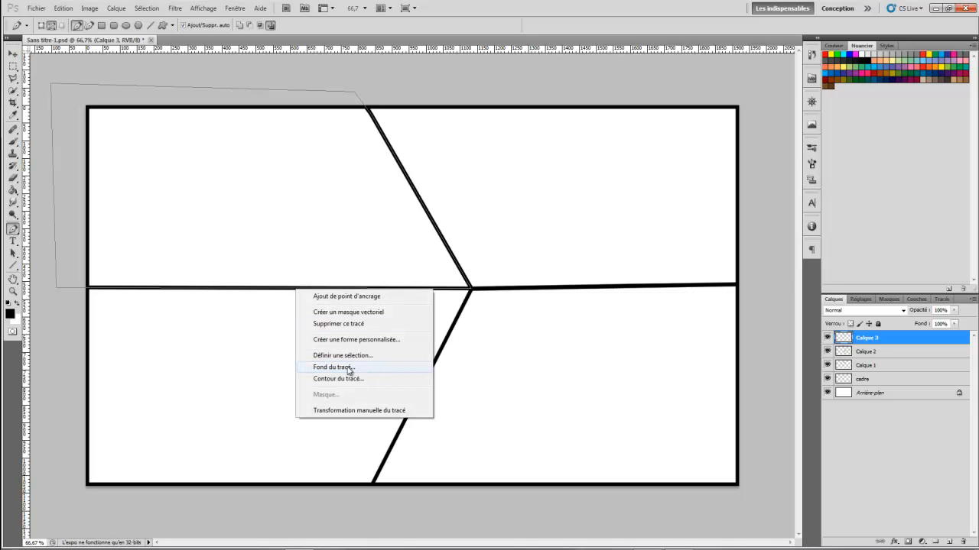
left_click(333, 322)
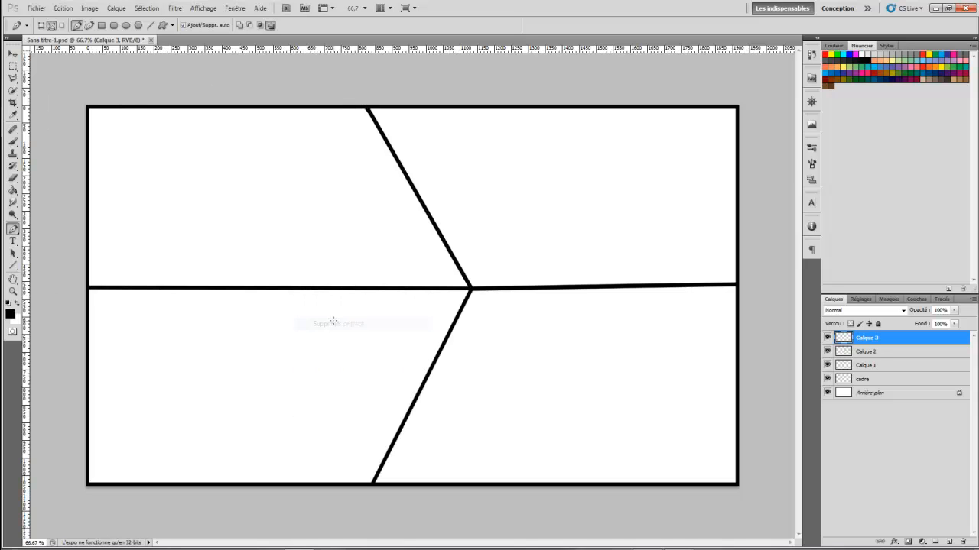
- Rename the layer Calque 1 as T1
left_click(867, 368)
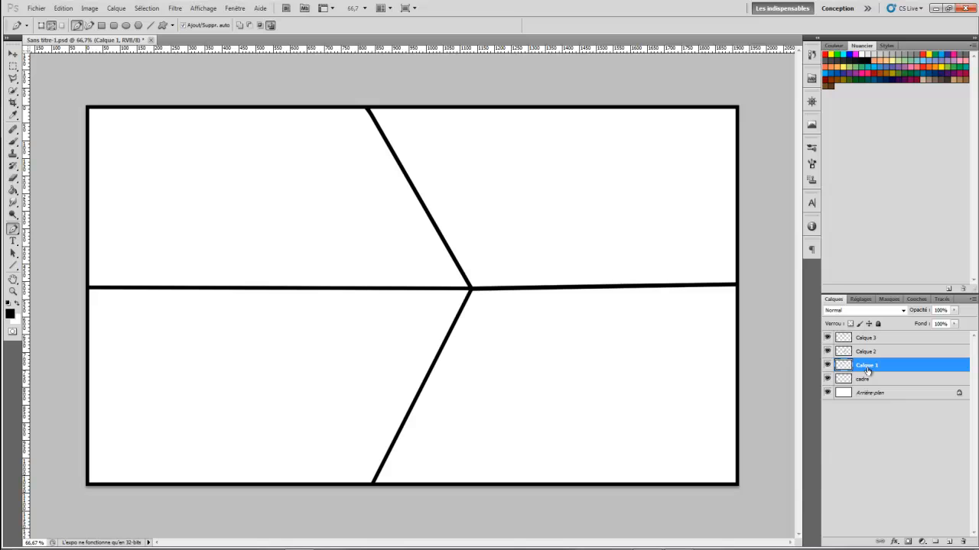
double_click(867, 367)
left_click(961, 303)
double_click(869, 367)
type("Ti")
key("Return")
- Rename the layer Calque 2 as T2 and Calque 3 as T3
double_click(876, 351)
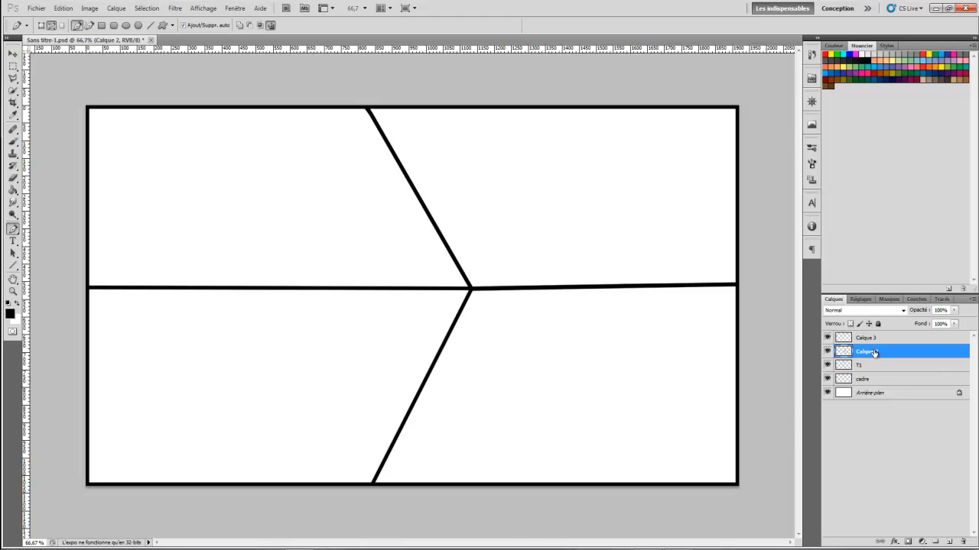
type("T2")
double_click(879, 338)
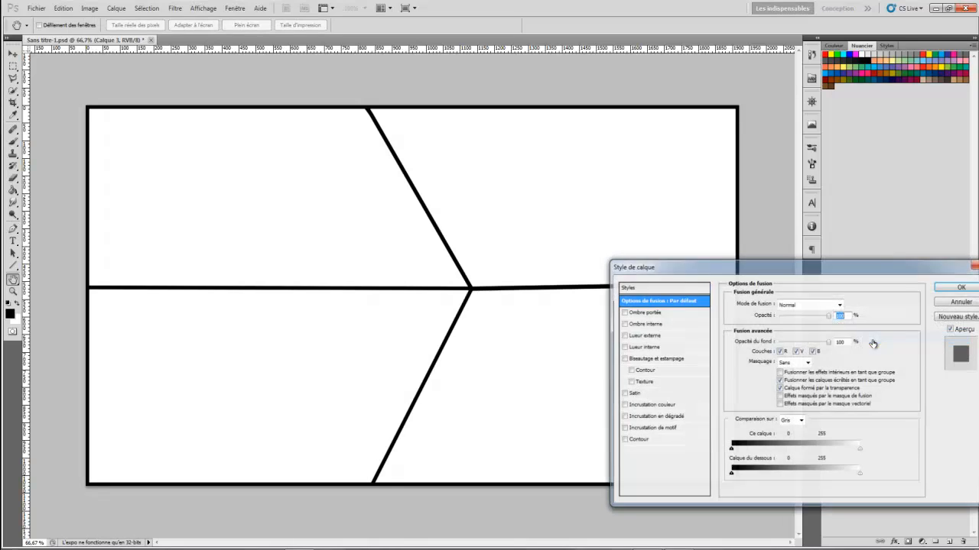
left_click(972, 300)
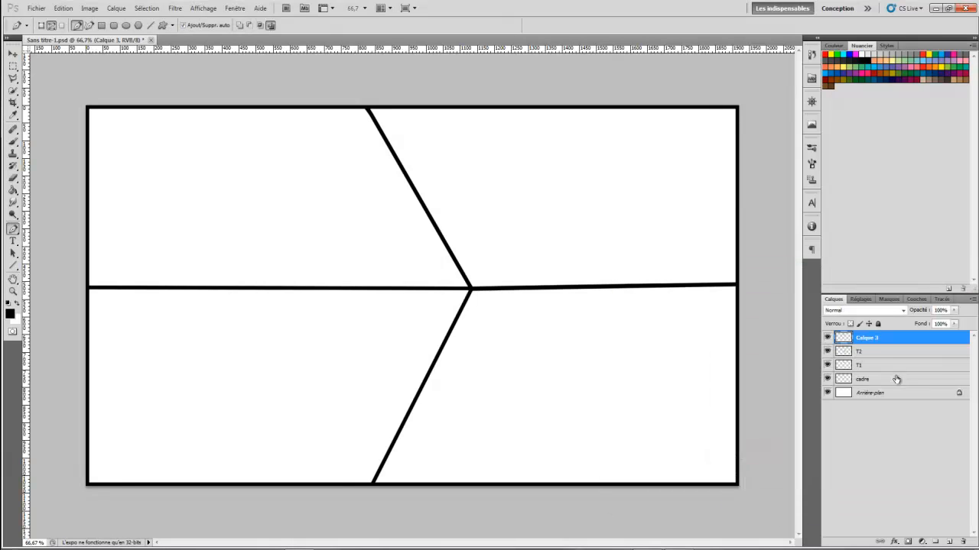
double_click(869, 339)
type("T3")
left_click(883, 353)
- Hide and show layers T3, T2 and T1 to check which dividing lines each one holds
left_click(827, 338)
left_click(827, 352)
left_click(827, 365)
left_click(827, 365)
left_click(827, 352)
left_click(827, 337)
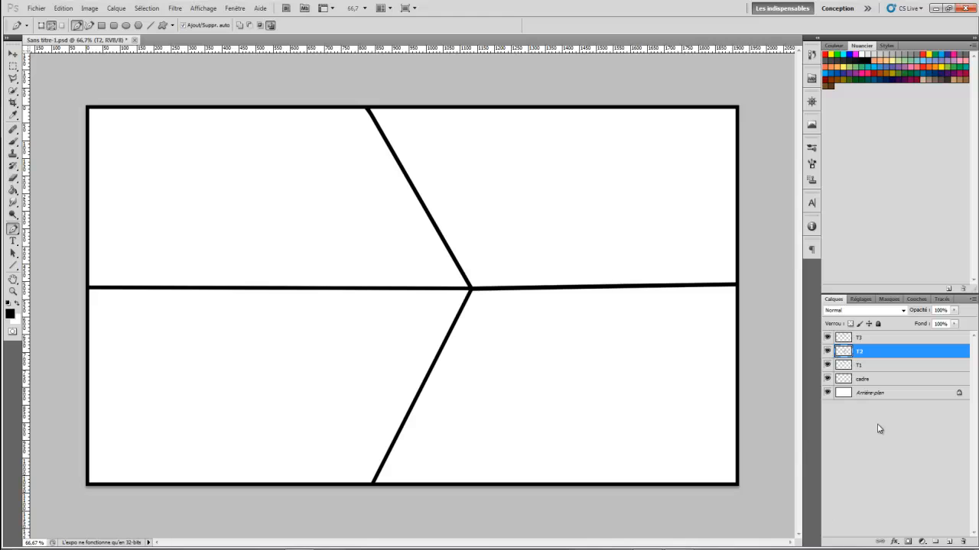
- Place telecharger-paysage-couleur-original-145 above T3 over the upper-left panel, scaled to 69.70% and rotated -2.89°, and hide its layer
left_click(878, 338)
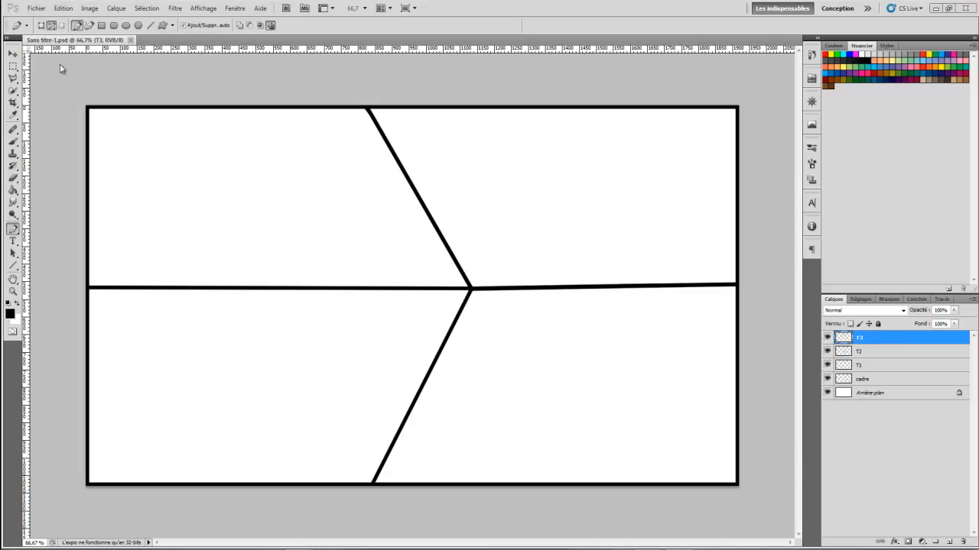
left_click(36, 8)
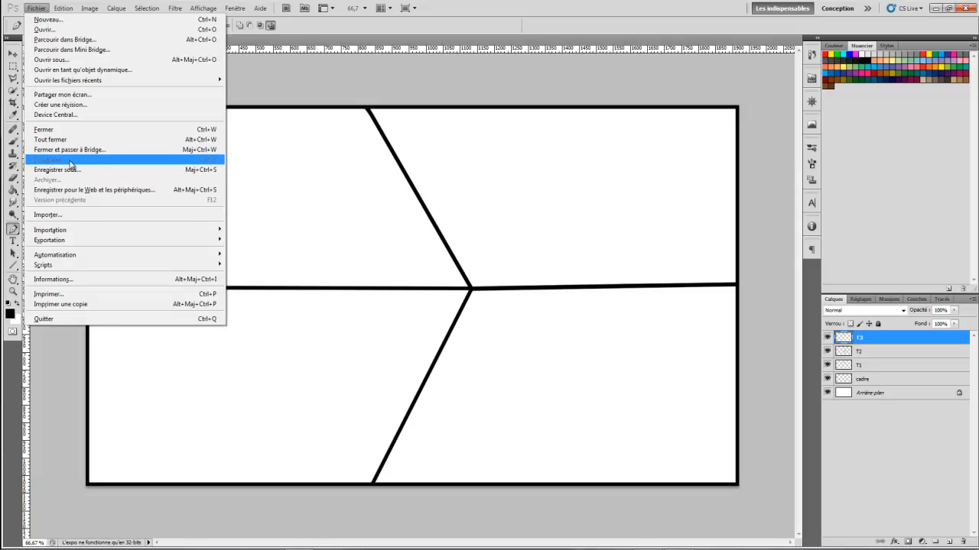
left_click(60, 216)
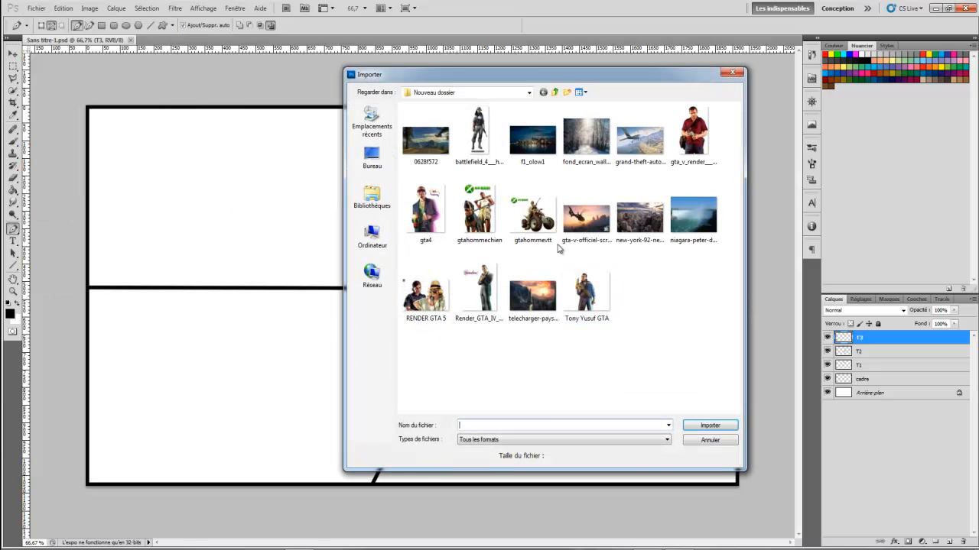
double_click(550, 293)
left_click_drag(698, 480, 532, 303)
left_click_drag(440, 290, 385, 245)
left_click_drag(441, 309, 507, 332)
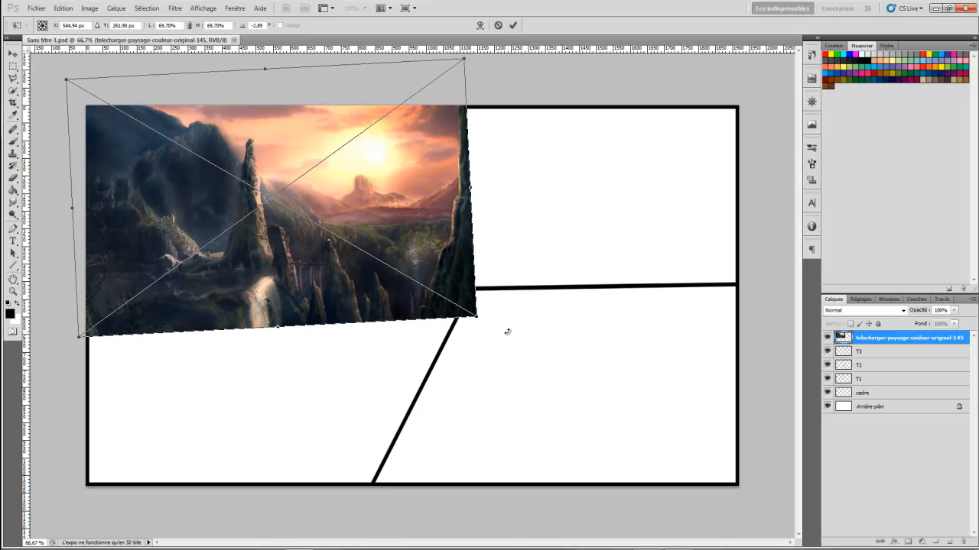
left_click_drag(356, 219, 354, 214)
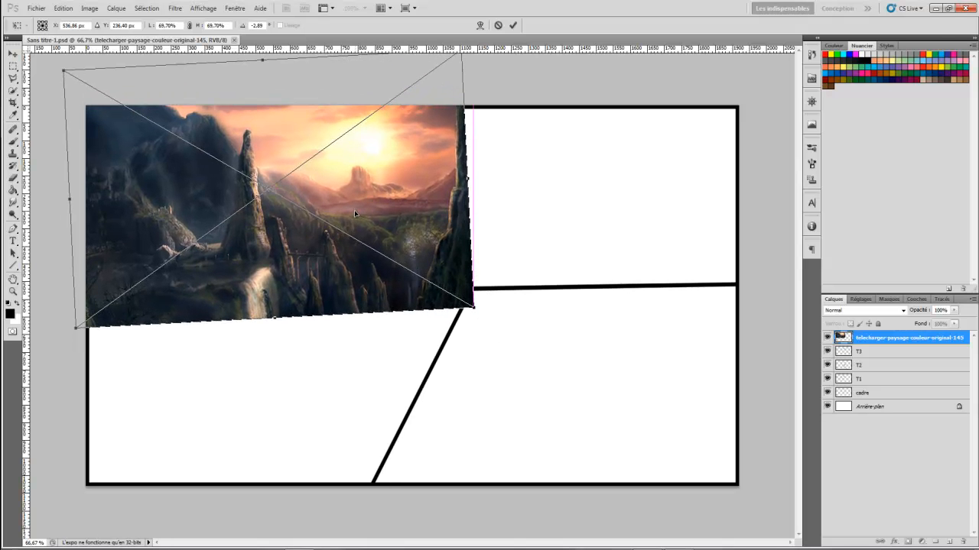
key("Return")
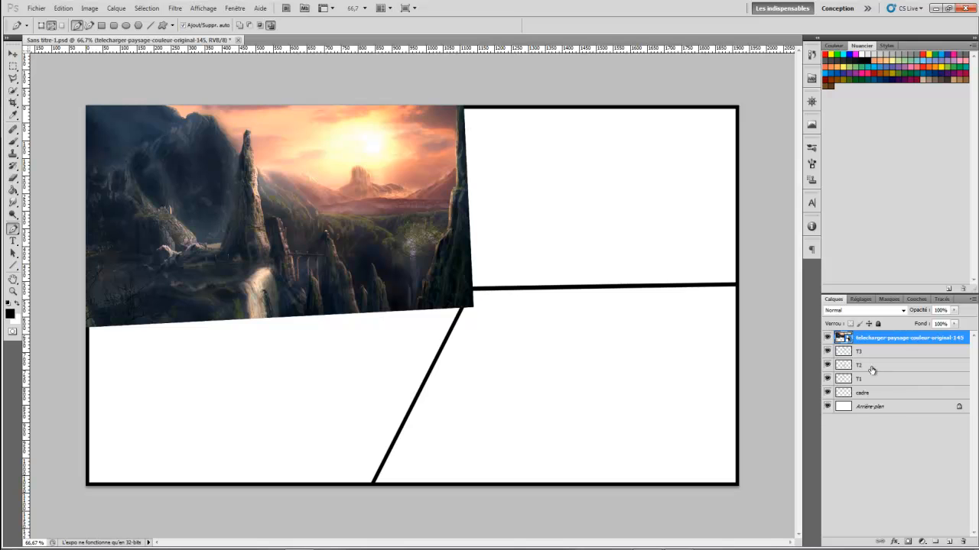
left_click(828, 338)
- Place the airplane image grand-theft-auto-v-critique-contenu11 over the lower-right panel, scaled to 99.39% and rotated -2.90°
left_click(35, 9)
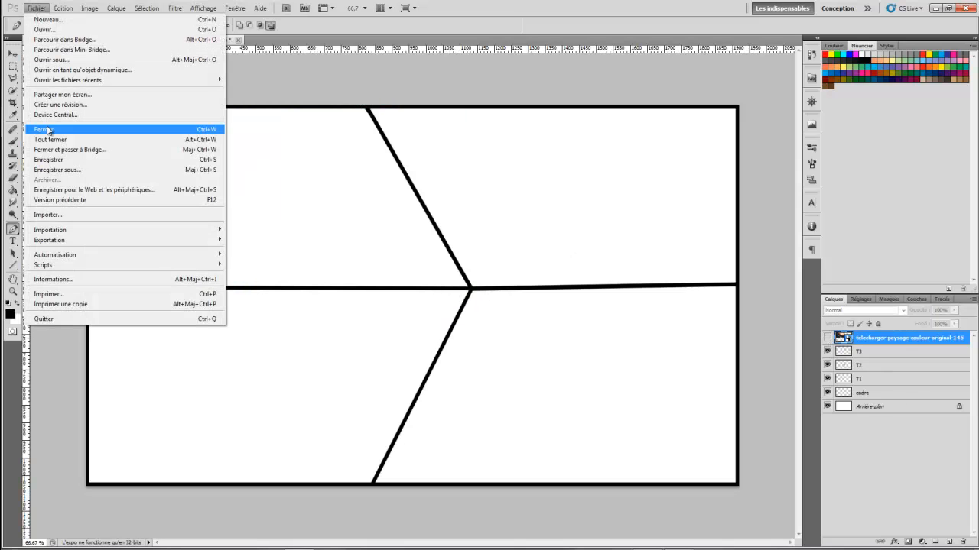
left_click(84, 222)
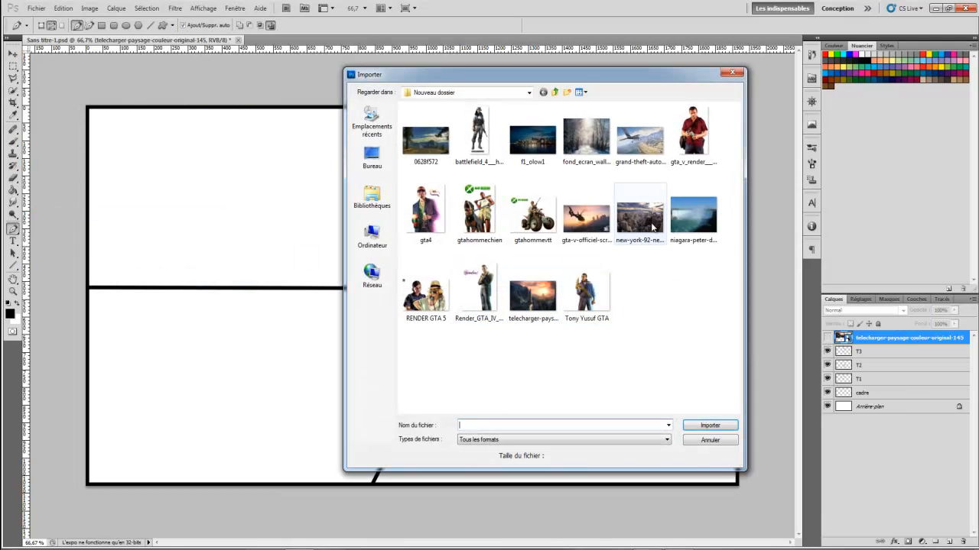
double_click(639, 138)
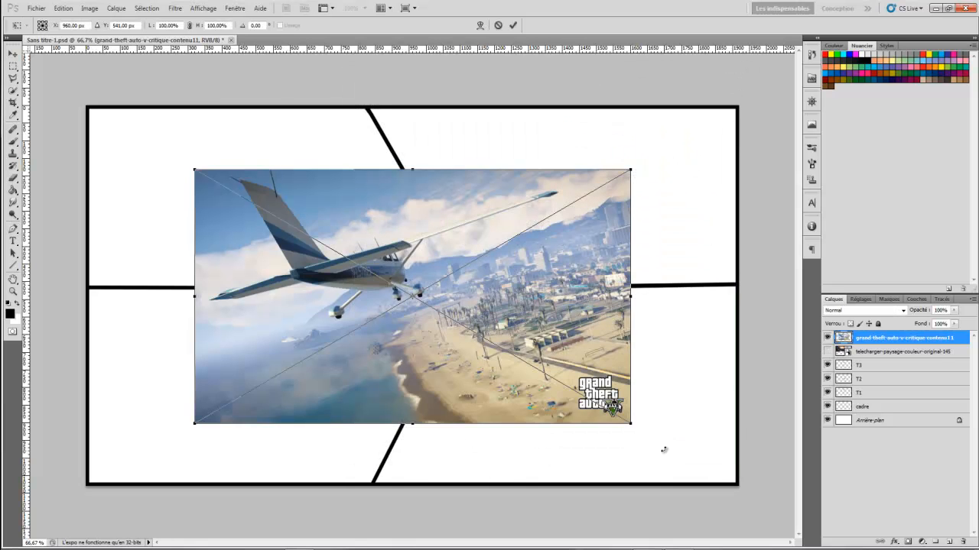
left_click_drag(630, 423, 579, 369)
left_click_drag(513, 290, 674, 386)
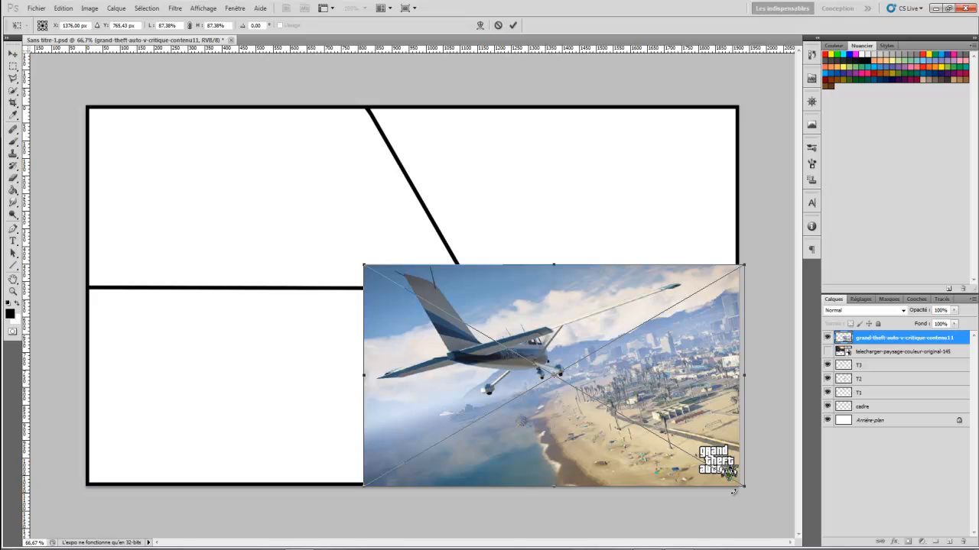
left_click_drag(746, 488, 768, 513)
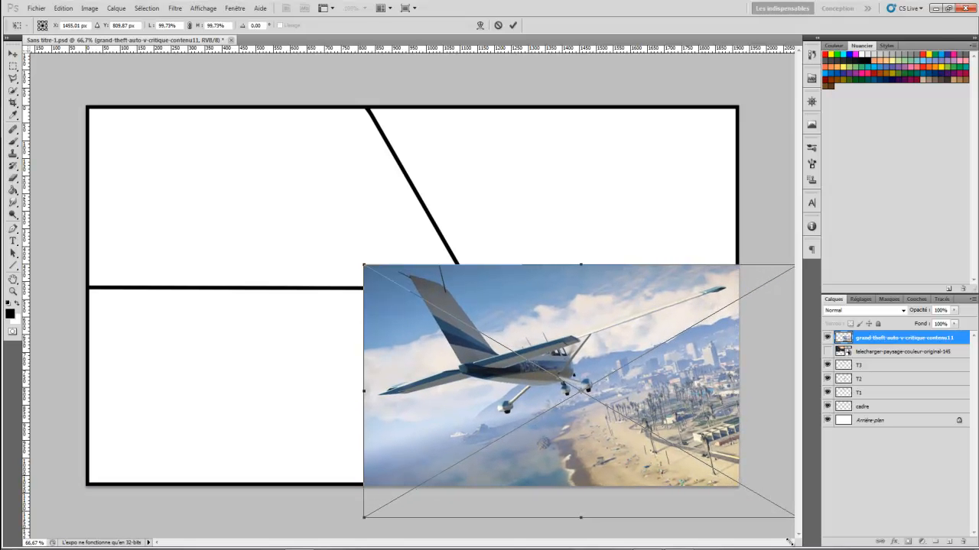
left_click_drag(363, 267, 329, 250)
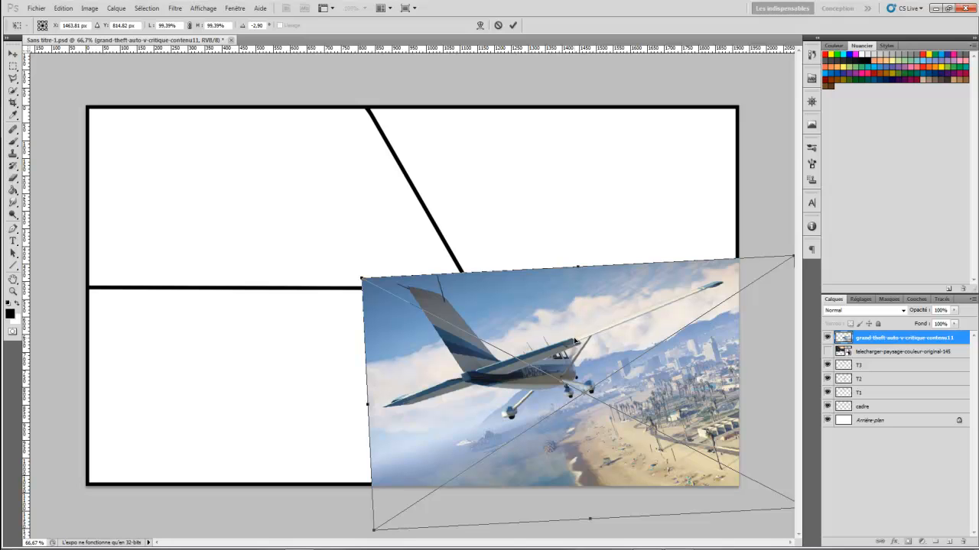
key("Return")
- Check the panel with the airplane image shown and hidden, and leave its layer hidden
left_click(826, 338)
left_click(826, 337)
left_click(827, 338)
left_click(827, 337)
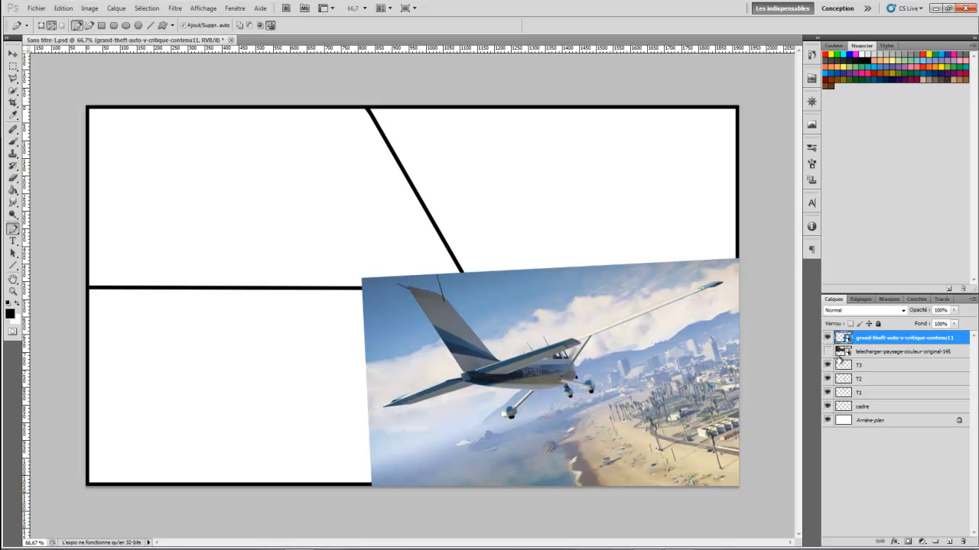
left_click(827, 337)
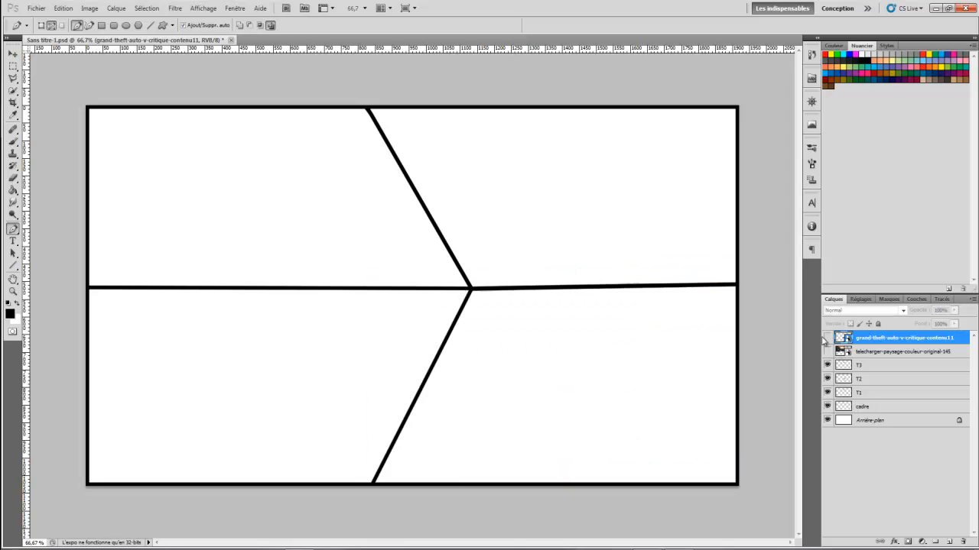
- Place new-york-92-new-york-paysages-urbains over the upper-right panel, scaled to about 255% and rotated -0.19°, and hide its layer
left_click(36, 9)
left_click(105, 214)
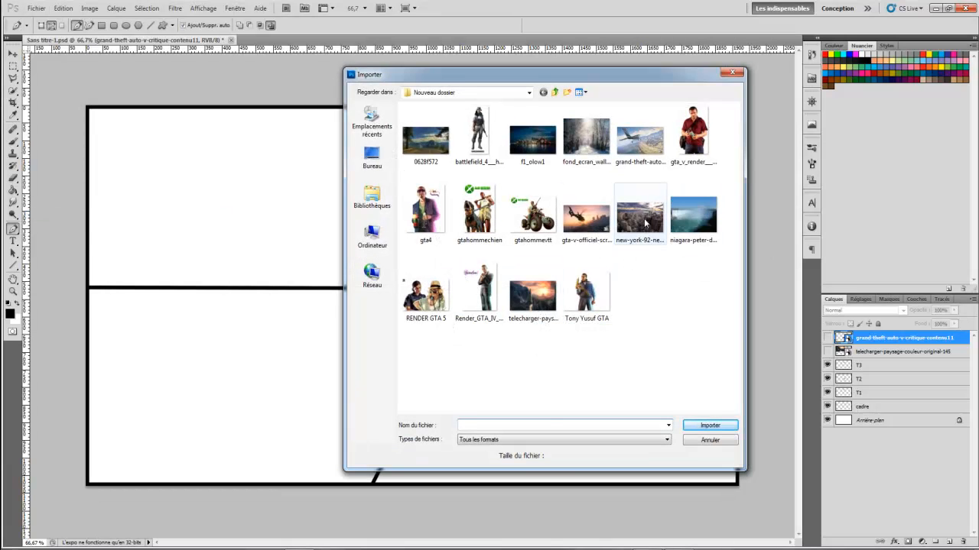
double_click(639, 218)
left_click_drag(488, 346, 699, 504)
left_click_drag(572, 412, 583, 345)
left_click_drag(582, 276, 596, 140)
mouse_move(769, 296)
left_mouse_down()
mouse_move(754, 319)
mouse_move(765, 321)
mouse_move(775, 291)
mouse_move(757, 302)
left_mouse_up()
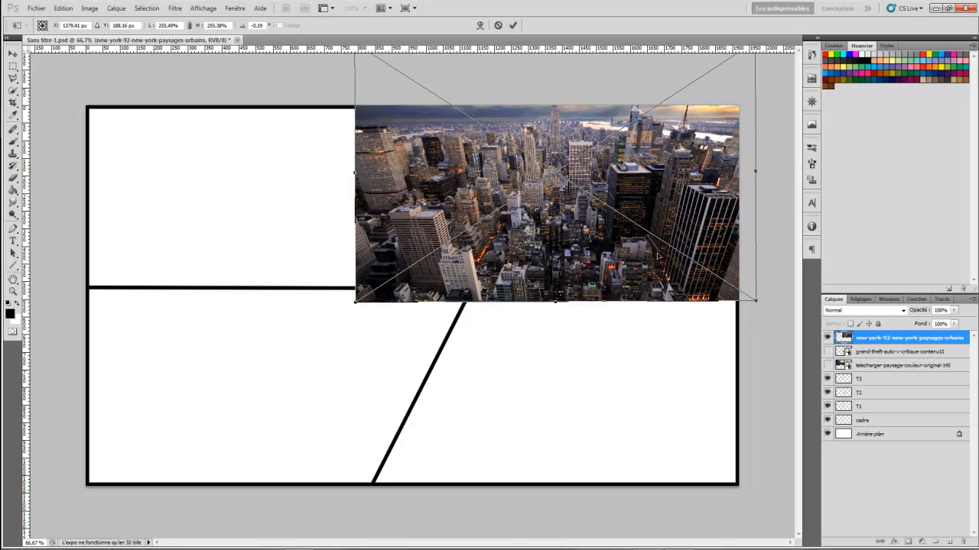
key("Return")
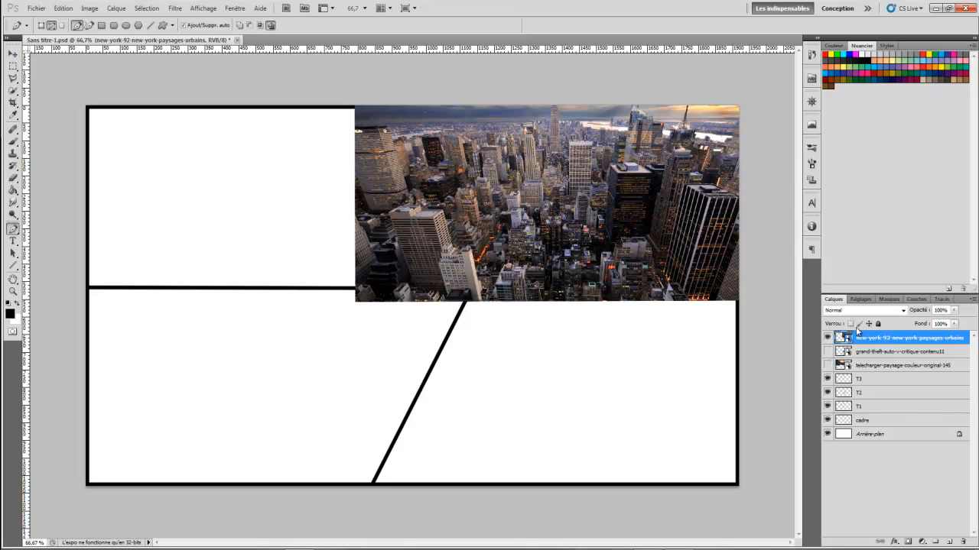
left_click(826, 337)
- Place fond_ecran_wallpaper_hiver_0105 over the lower-left panel, enlarged so its right edge reaches the central junction
left_click(36, 7)
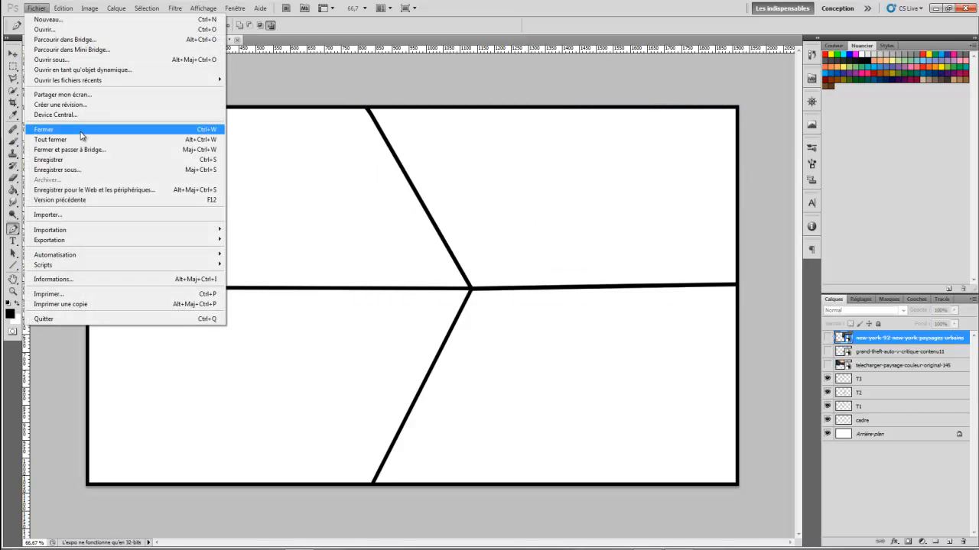
left_click(76, 215)
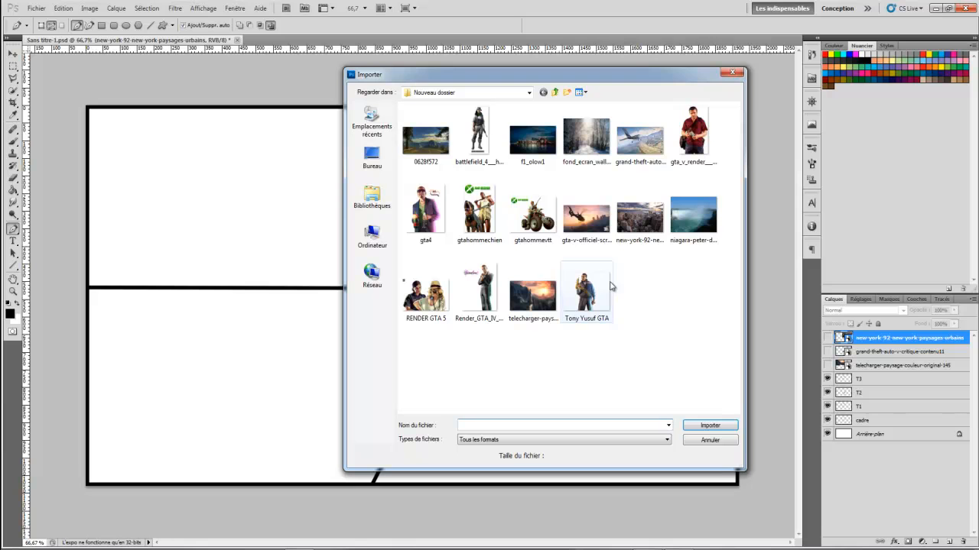
left_click(588, 139)
double_click(589, 139)
left_click_drag(477, 348, 667, 495)
left_click_drag(596, 403, 299, 393)
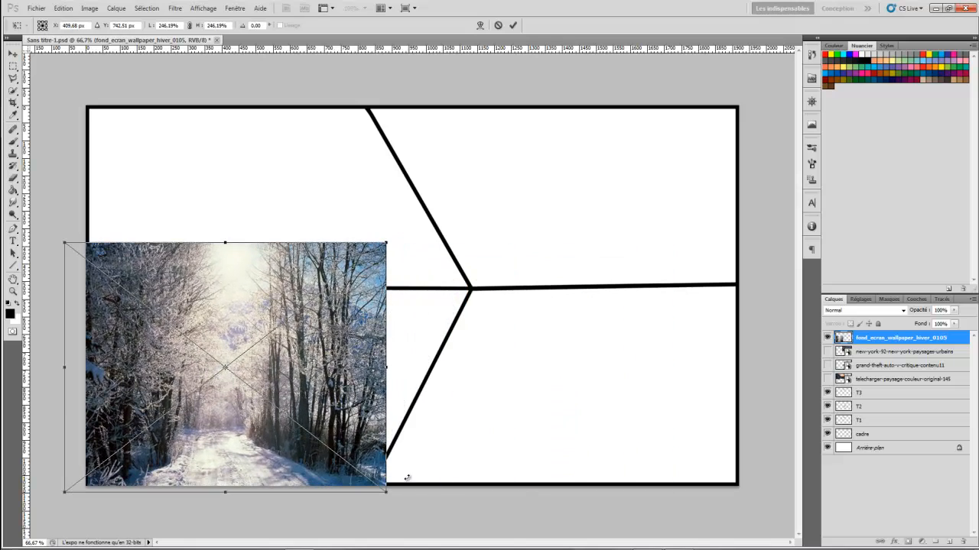
left_click_drag(386, 494, 478, 549)
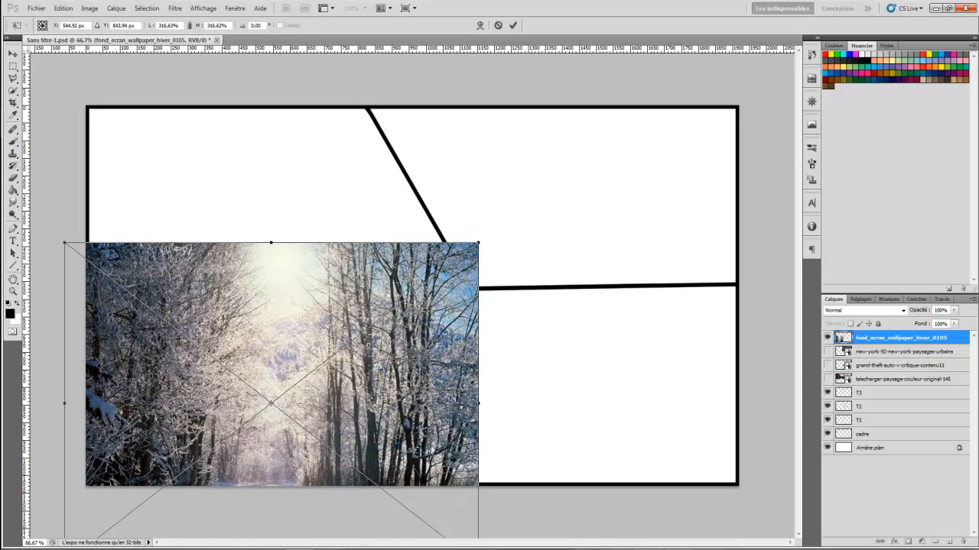
left_click_drag(356, 455, 345, 377)
left_click_drag(281, 248, 301, 247)
left_click_drag(492, 164, 471, 175)
key("Return")
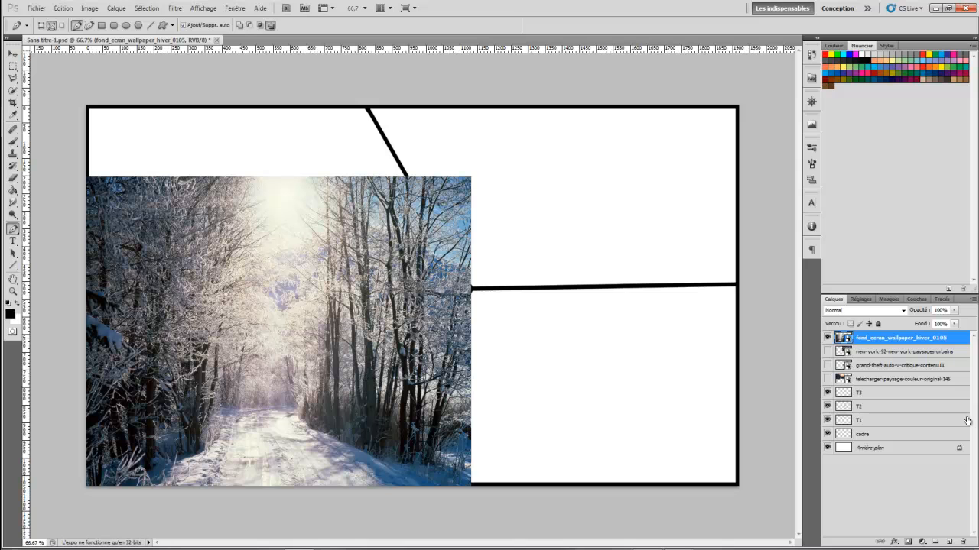
- Show and hide the New York, airplane and sunset landscape layers to compare how the placed images cover the panels
left_click(827, 351)
left_click(837, 365)
left_click(827, 365)
left_click(826, 365)
left_click(827, 369)
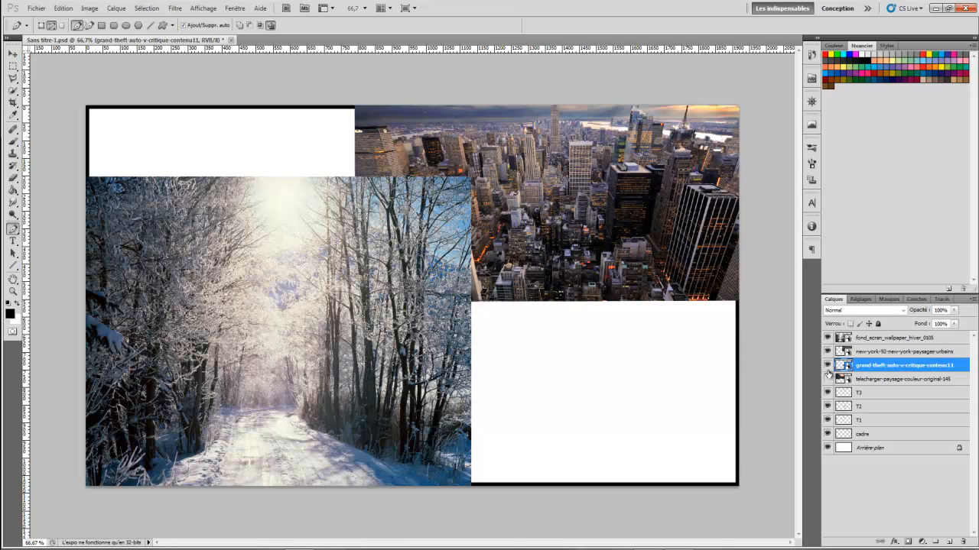
left_click(828, 380)
left_click(828, 382)
left_click(827, 379)
left_click(827, 365)
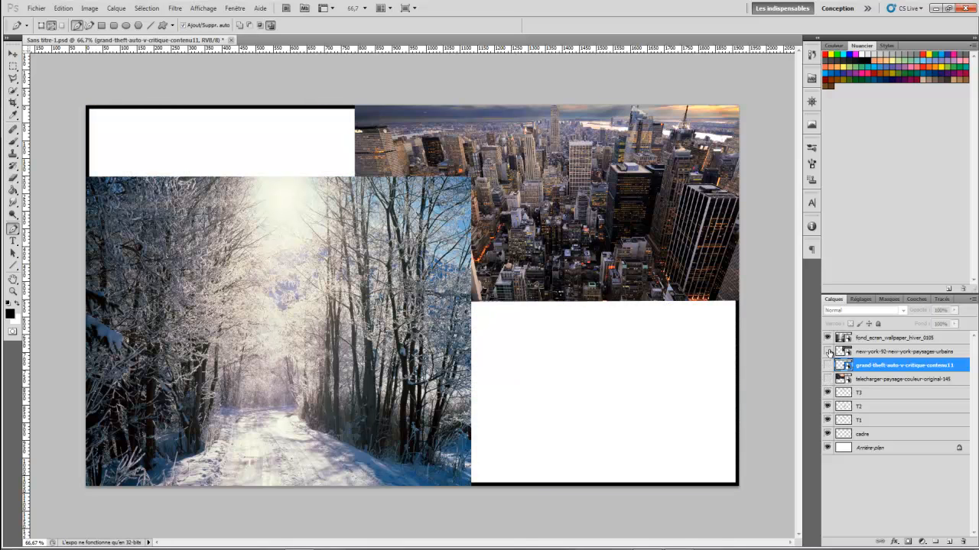
- Hide the New York layer and restack the four image layers beneath the T1, T2, T3 and cadre layers
left_click(827, 351)
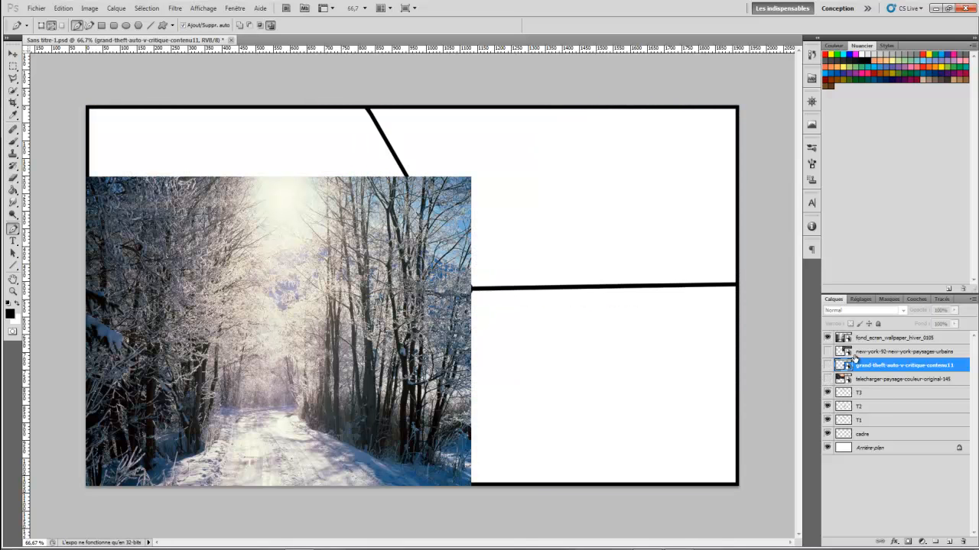
left_click(873, 341)
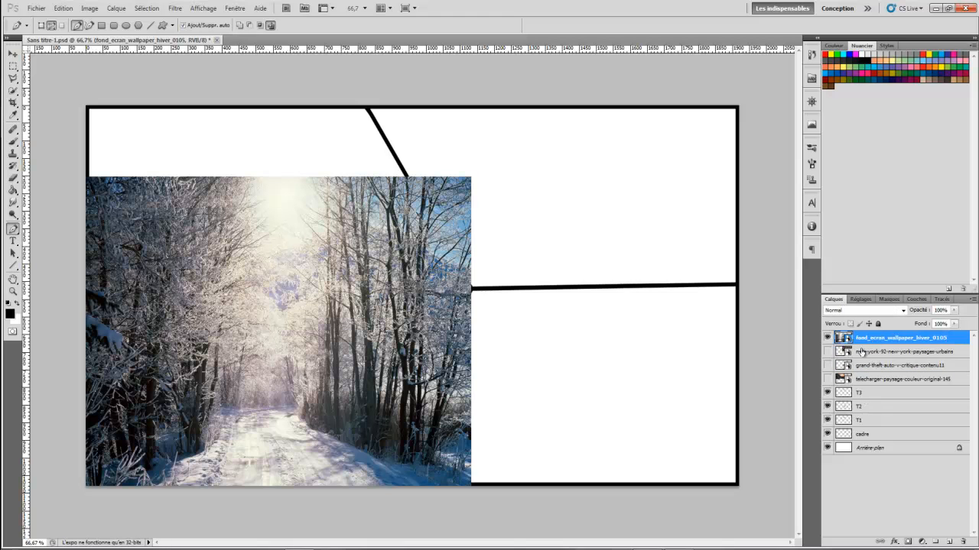
left_click(867, 380, "shift")
left_click_drag(868, 366, 863, 435)
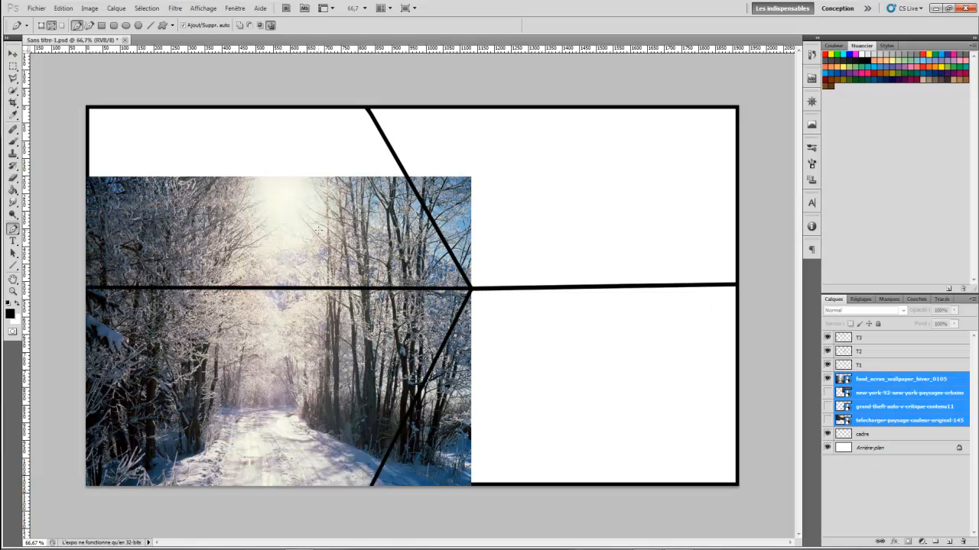
left_click(886, 392)
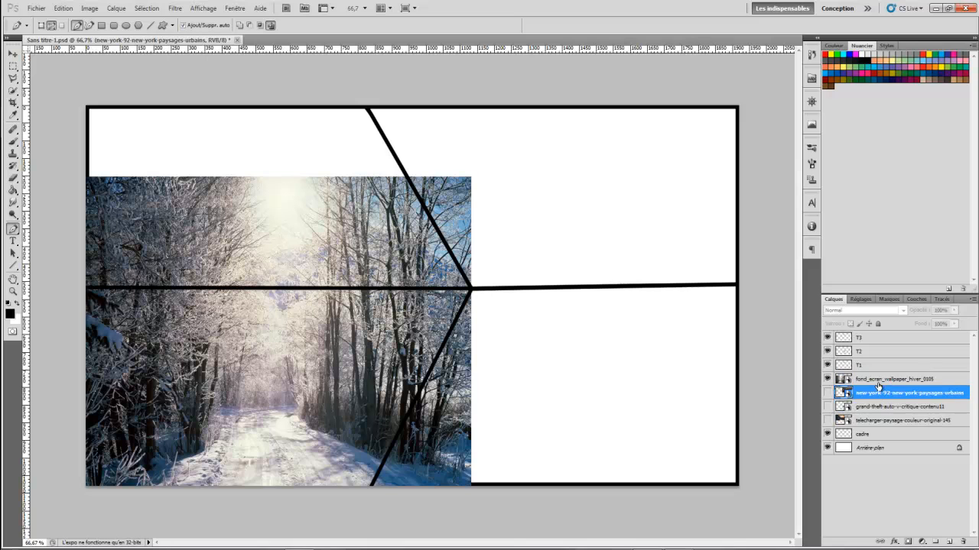
left_click(876, 382)
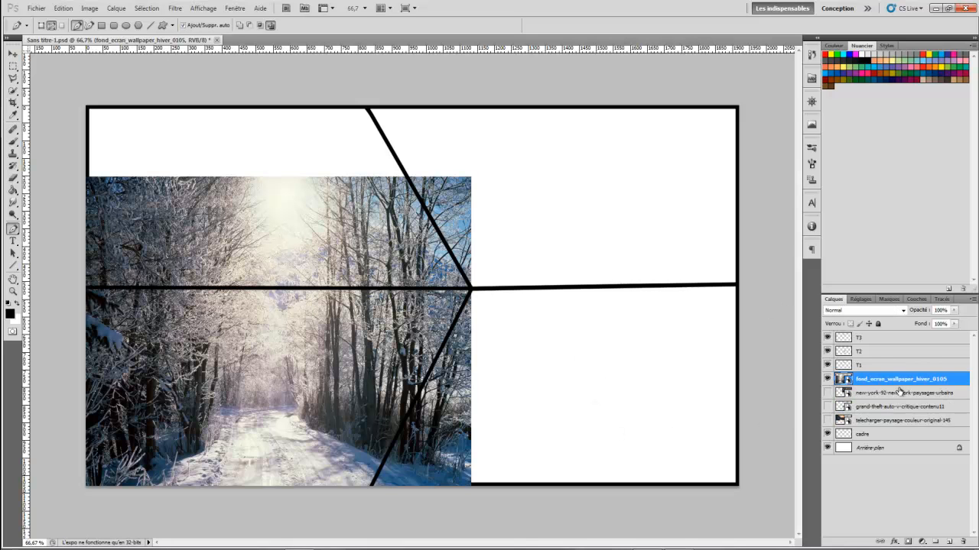
left_click_drag(13, 79, 64, 92)
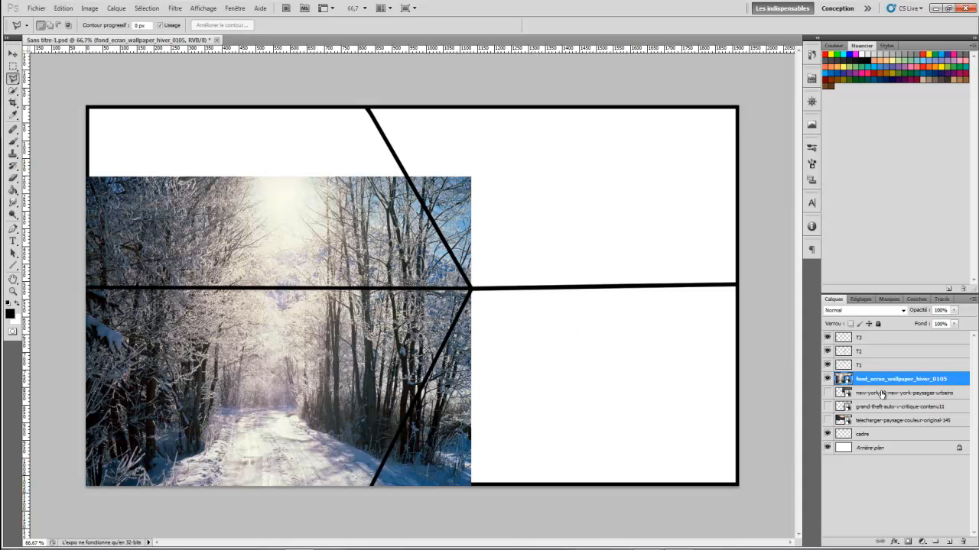
left_click_drag(871, 434, 835, 380)
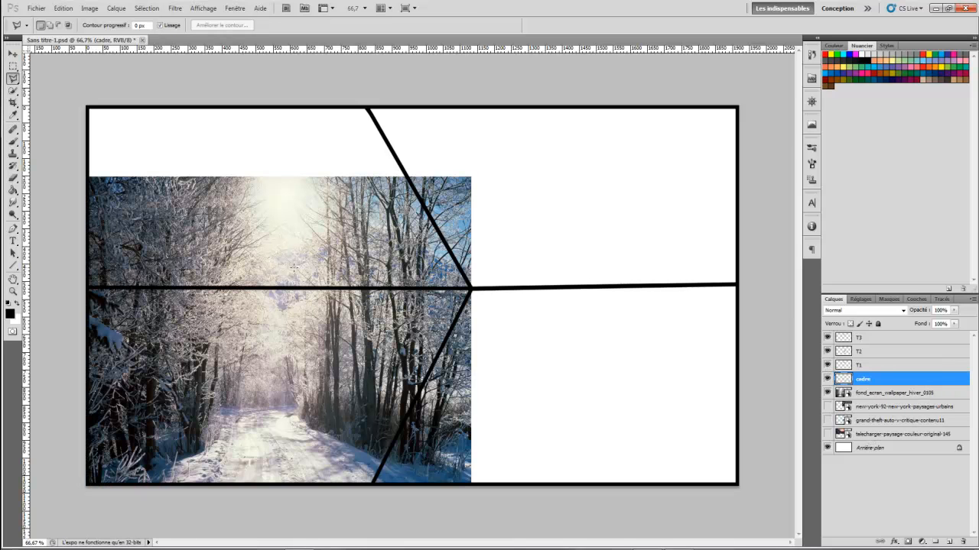
- On the winter forest layer, outline the lower-left panel along its dividing lines with the Polygonal Lasso and invert the selection
left_click(857, 392)
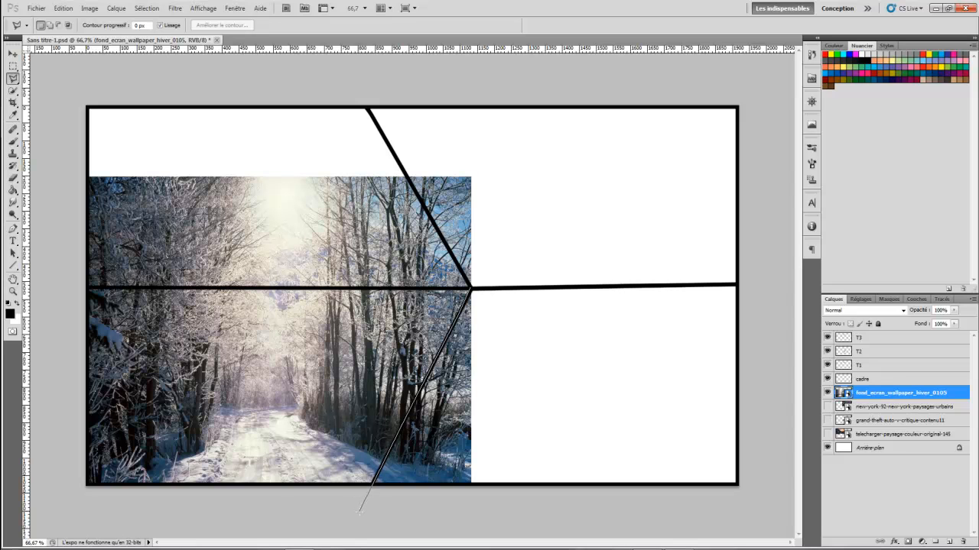
left_click(50, 500)
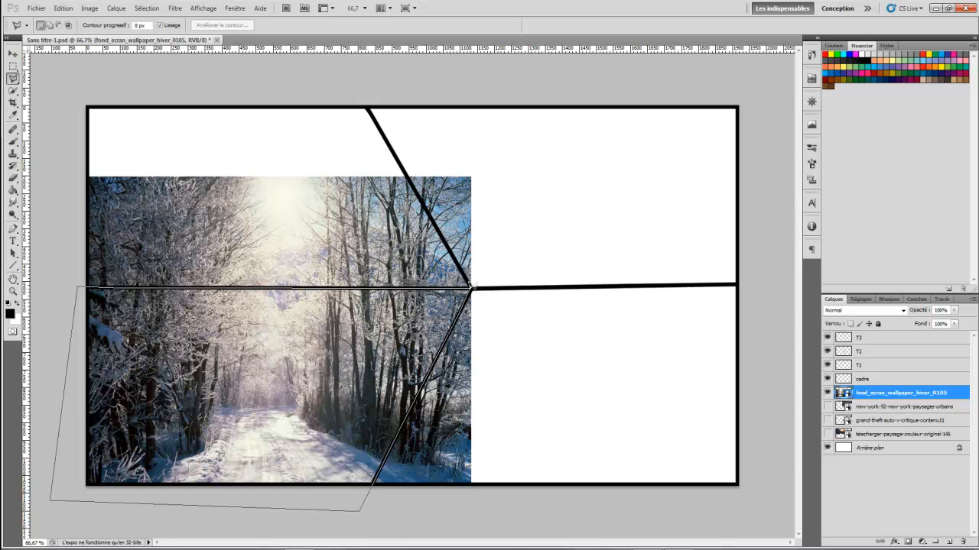
left_click(472, 288)
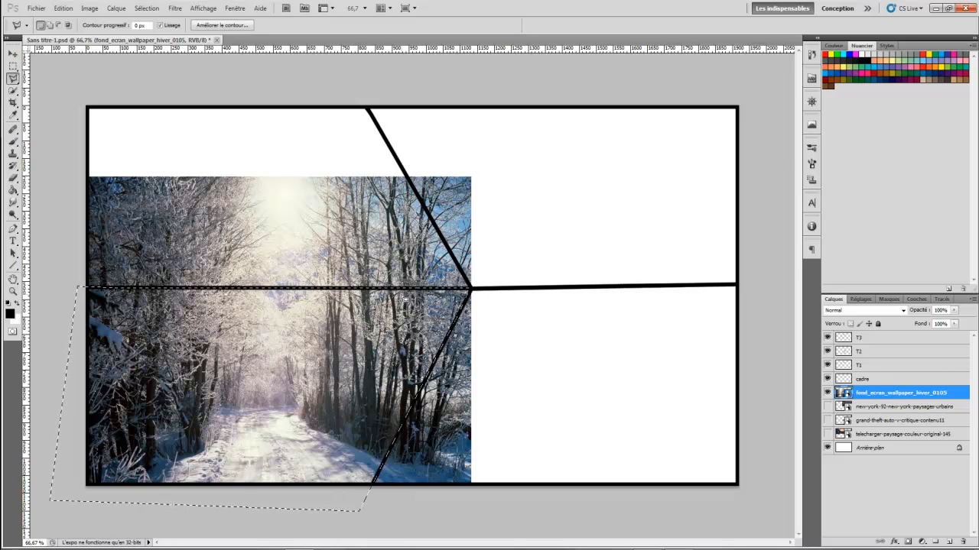
left_click(146, 8)
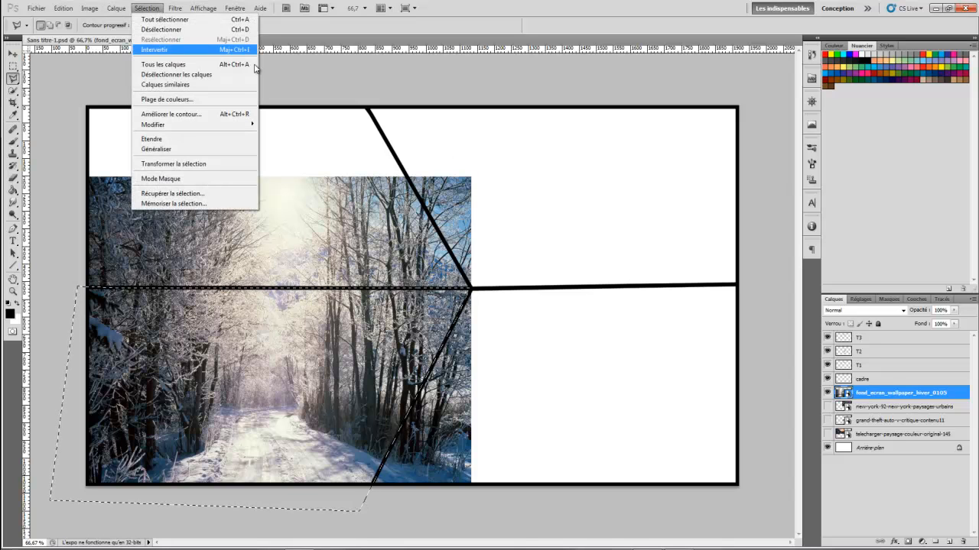
left_click(154, 49)
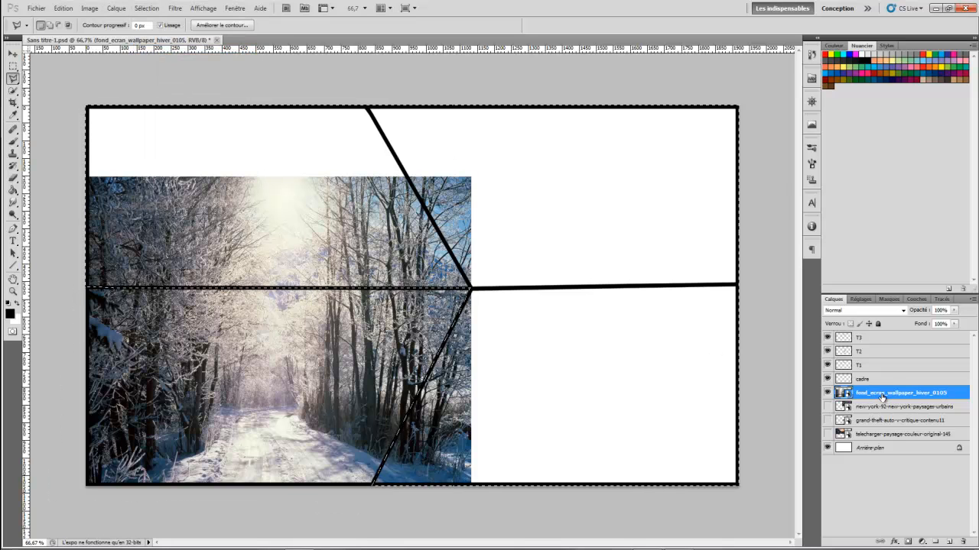
- Rasterize the winter forest layer, delete the parts of the image outside the lower-left panel, and deselect
right_click(882, 396)
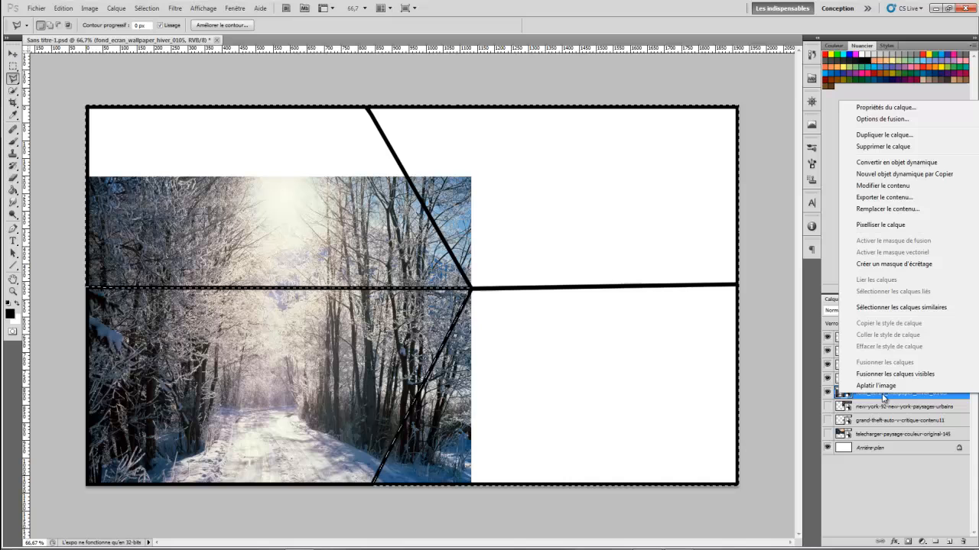
left_click(879, 224)
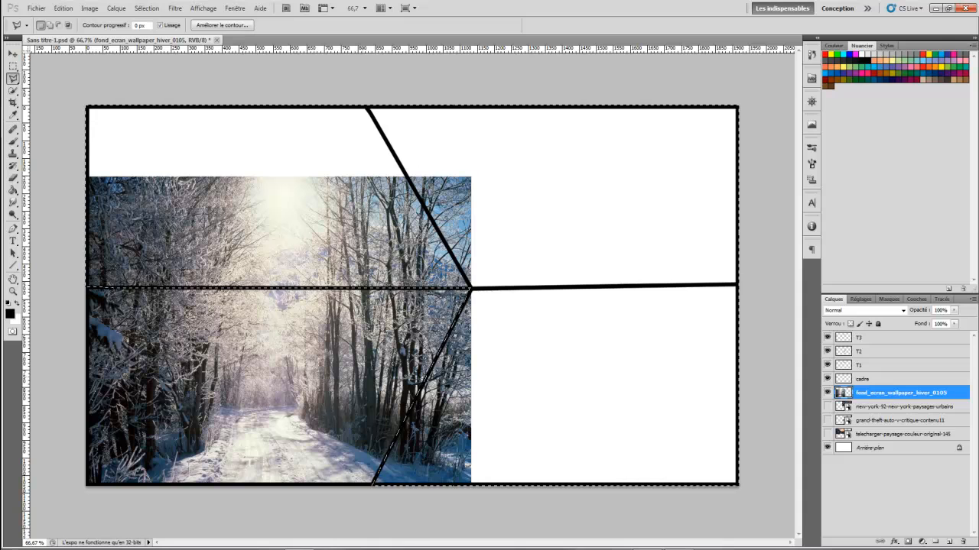
key("Delete")
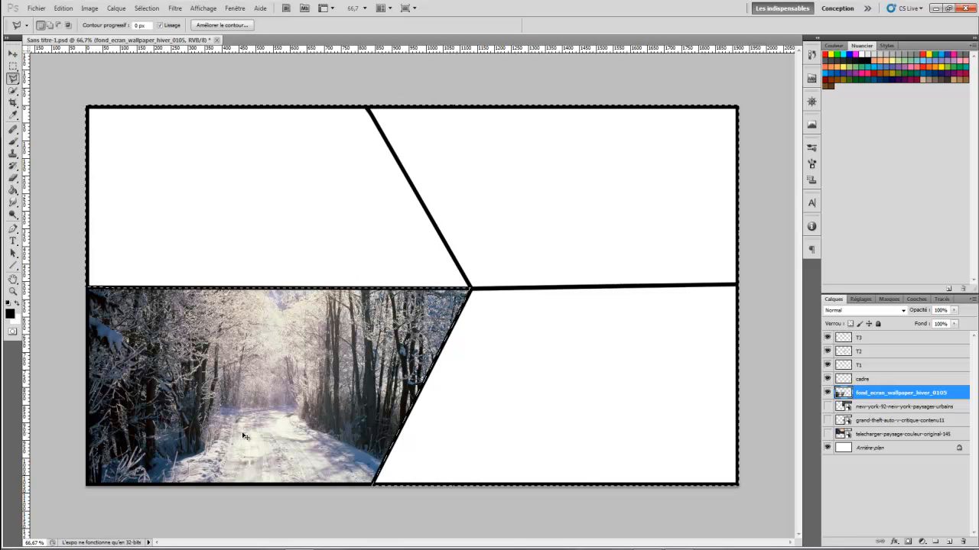
key("ctrl+d")
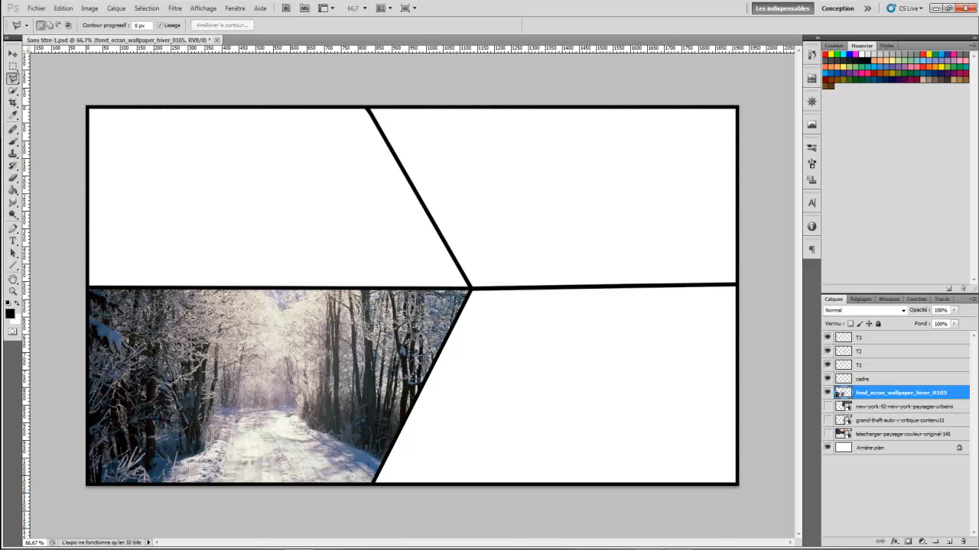
- Show the New York layer and outline the upper-right panel along its dividing lines with the Polygonal Lasso
left_click(826, 407)
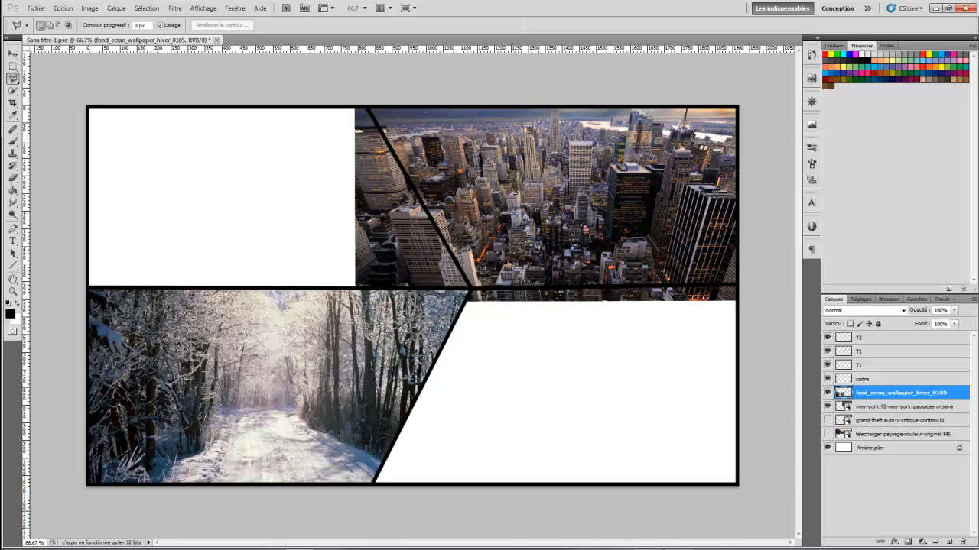
left_click(469, 289)
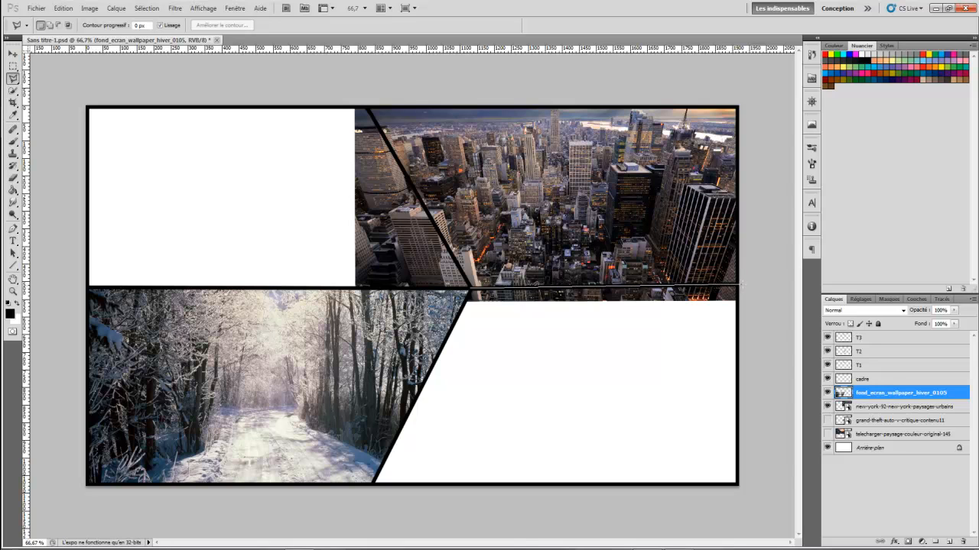
left_click(743, 282)
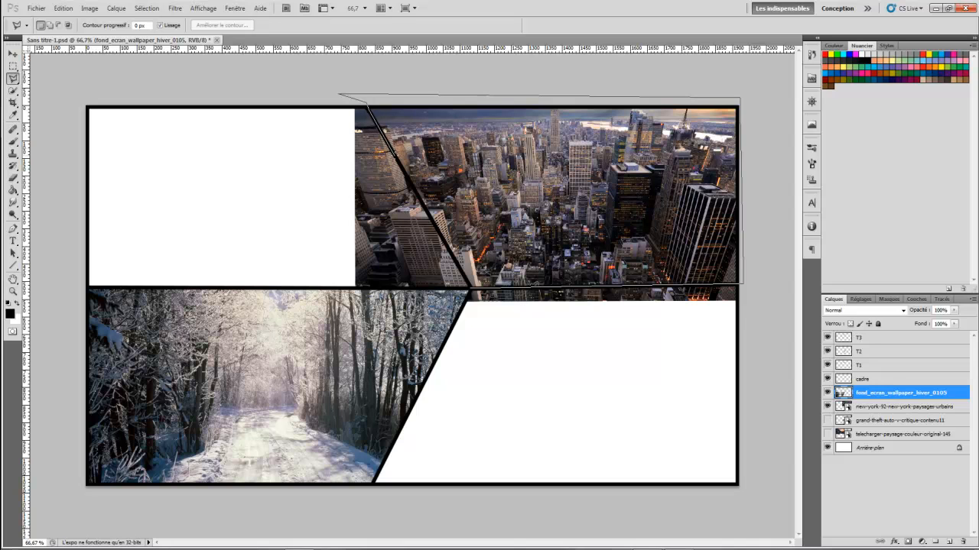
left_click(469, 283)
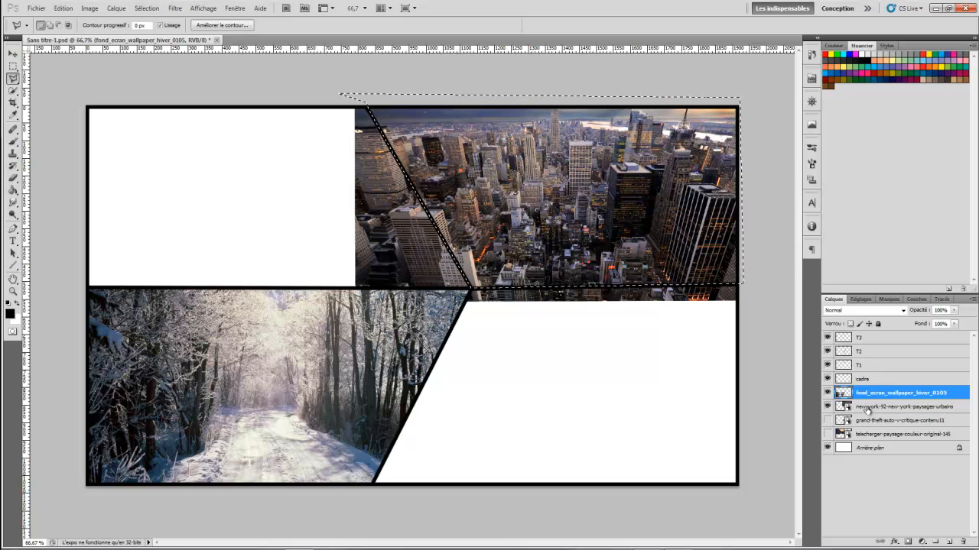
- Hide the winter forest layer, make the New York layer active, and invert the upper-right panel selection
left_click(826, 392)
left_click(902, 406)
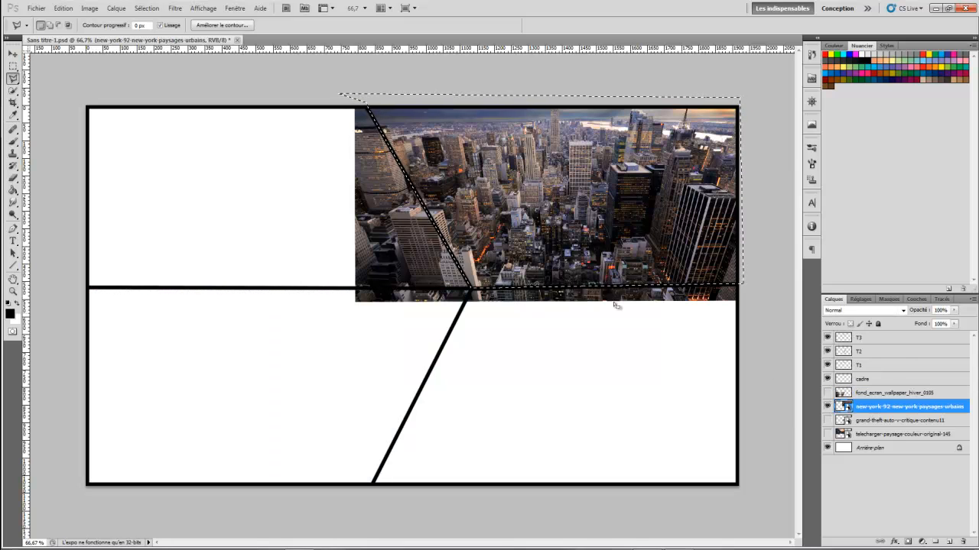
left_click(143, 8)
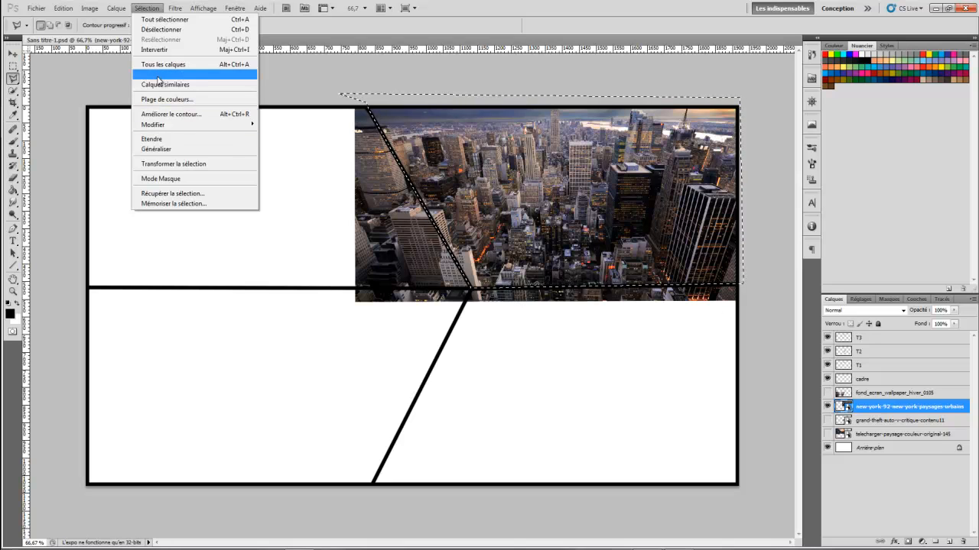
left_click(172, 50)
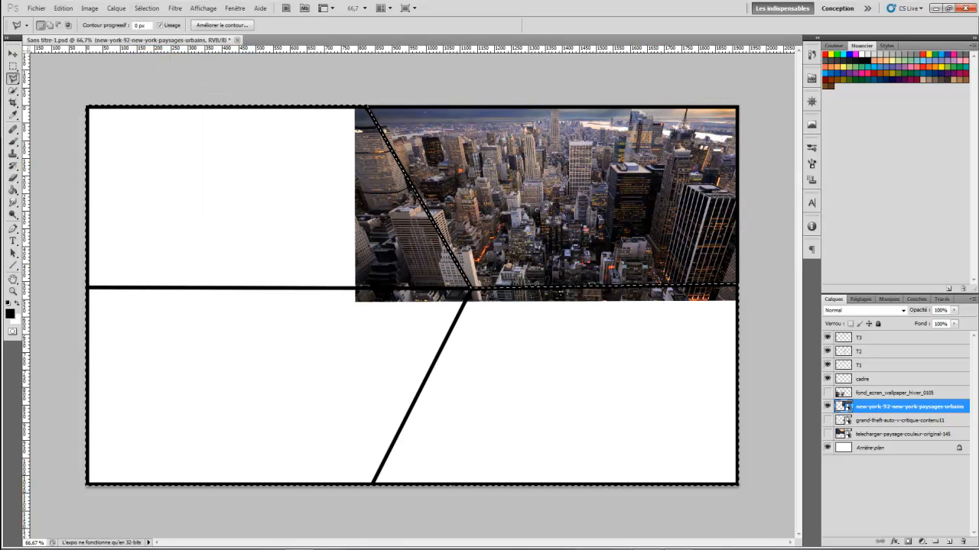
- Rasterize the New York layer, delete the parts of the image outside the upper-right panel, and deselect
key("Delete")
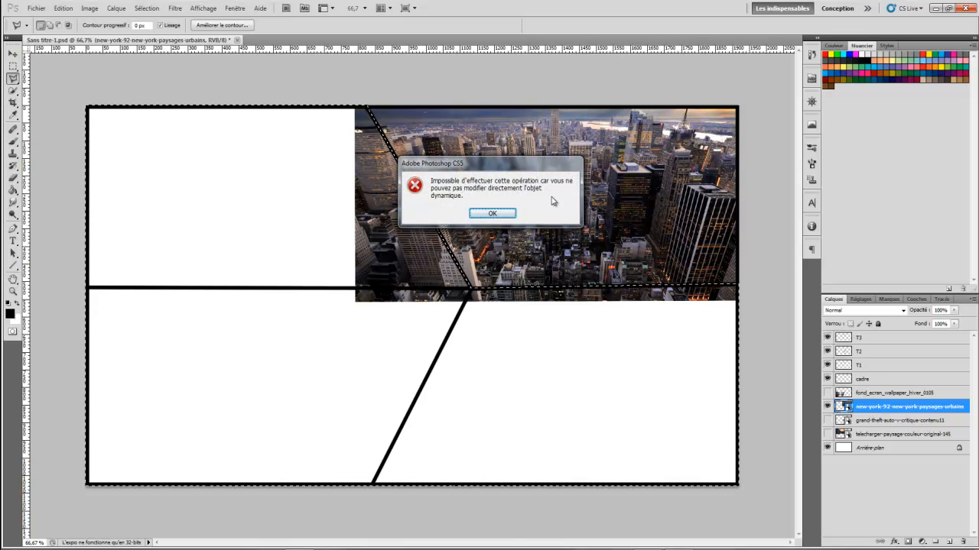
key("Return")
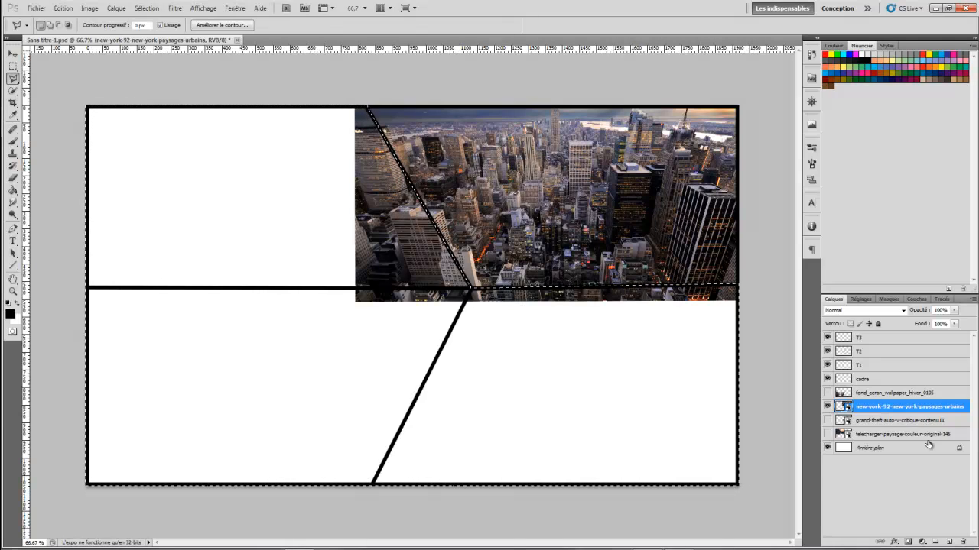
right_click(843, 405)
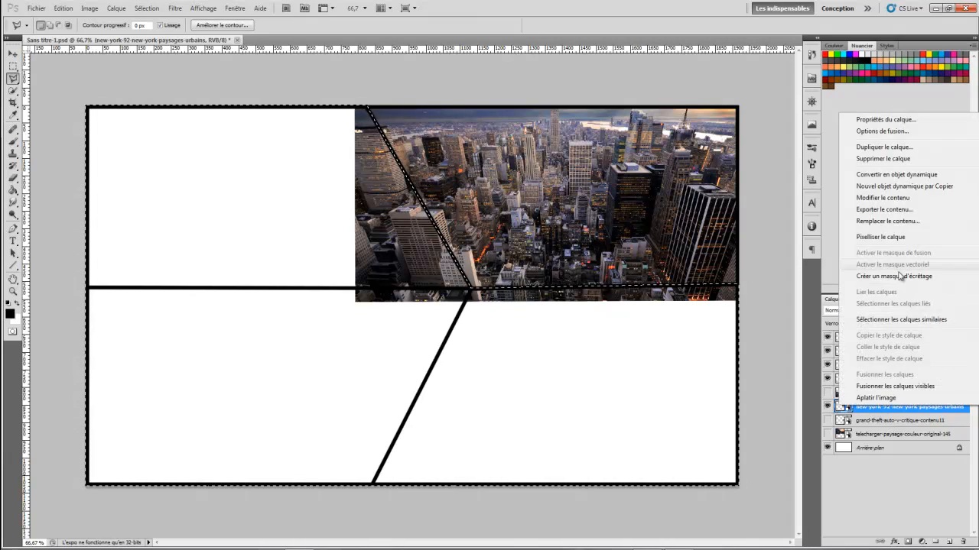
left_click(883, 238)
key("Delete")
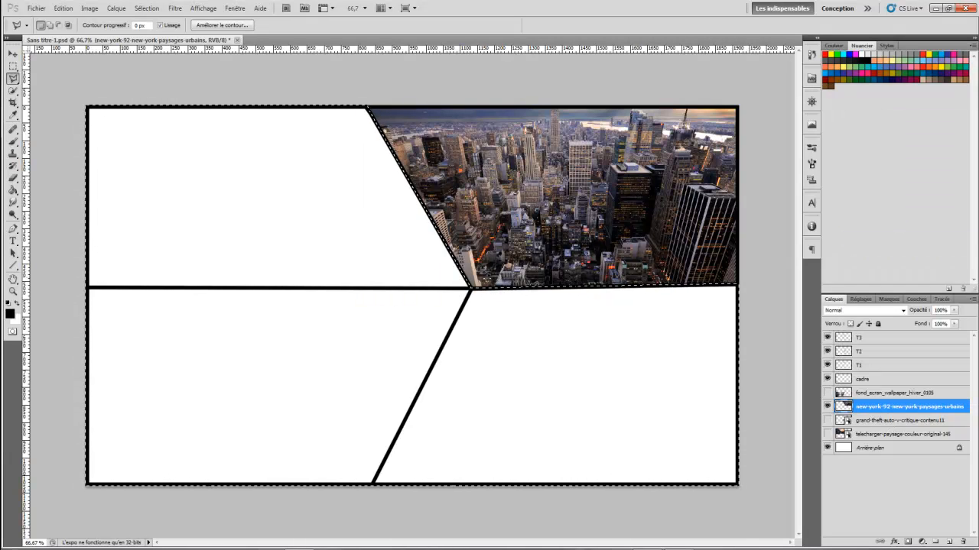
key("ctrl+d")
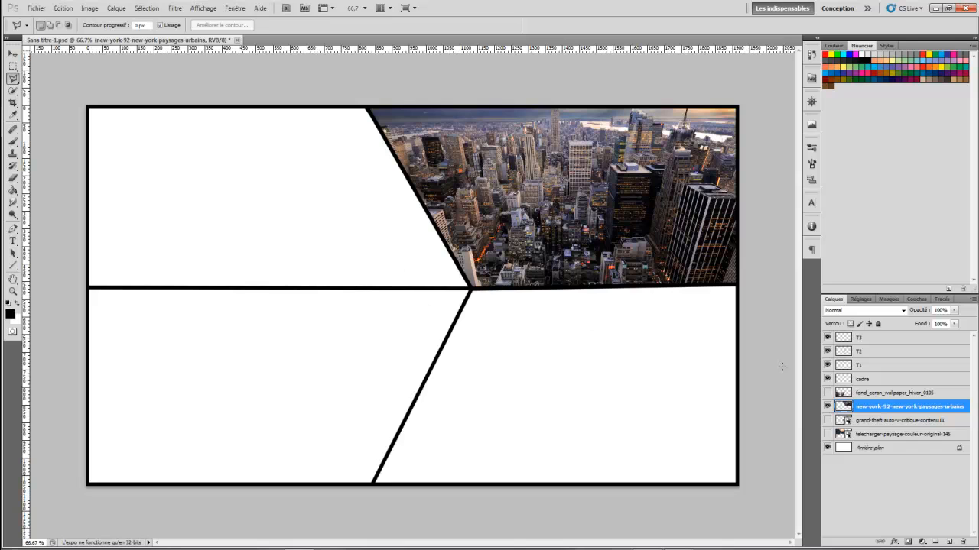
- Hide the New York layer, then show the airplane layer grand-theft-auto-v-critique-contenu11 and make it active
left_click(827, 406)
left_click(827, 420)
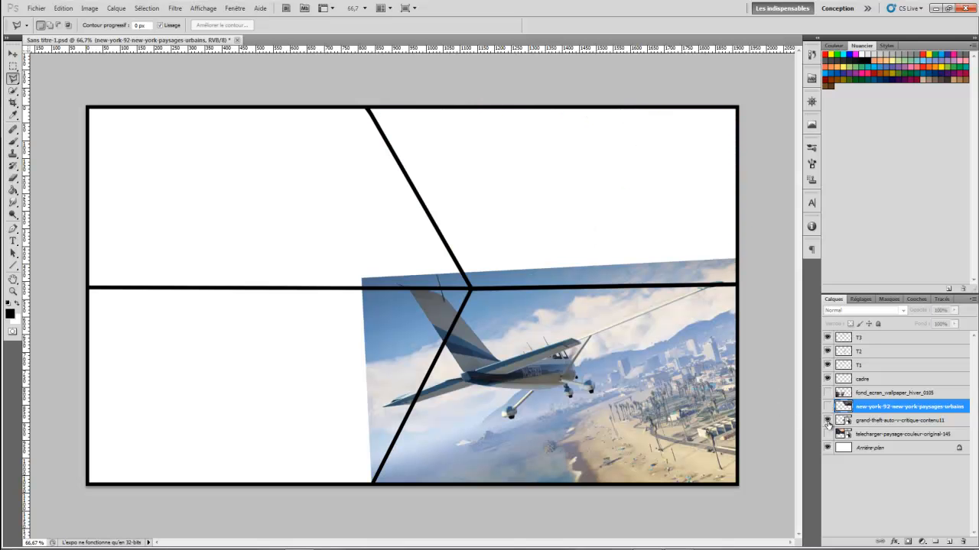
left_click(875, 422)
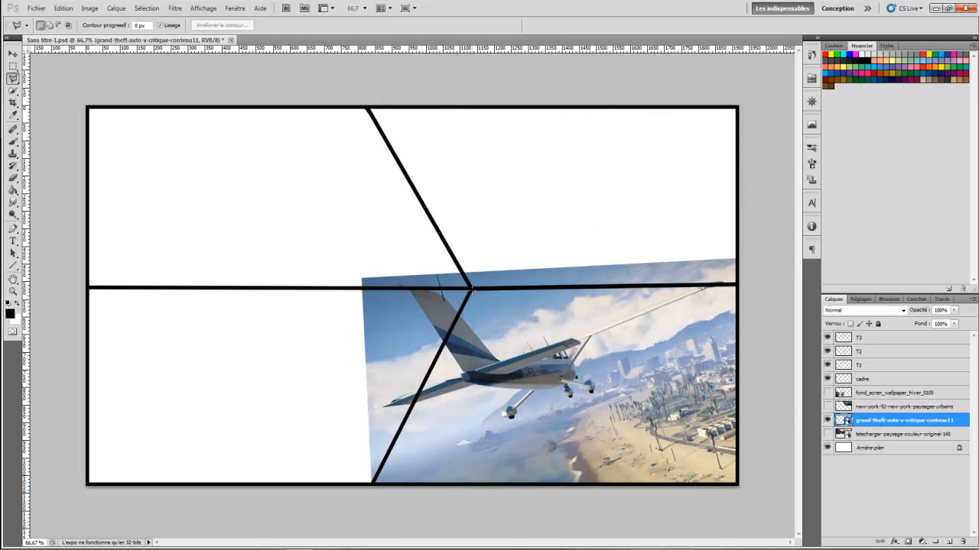
- Outline the lower-right panel along its dividing lines with the Polygonal Lasso and invert the selection
left_click(472, 289)
left_click(363, 502)
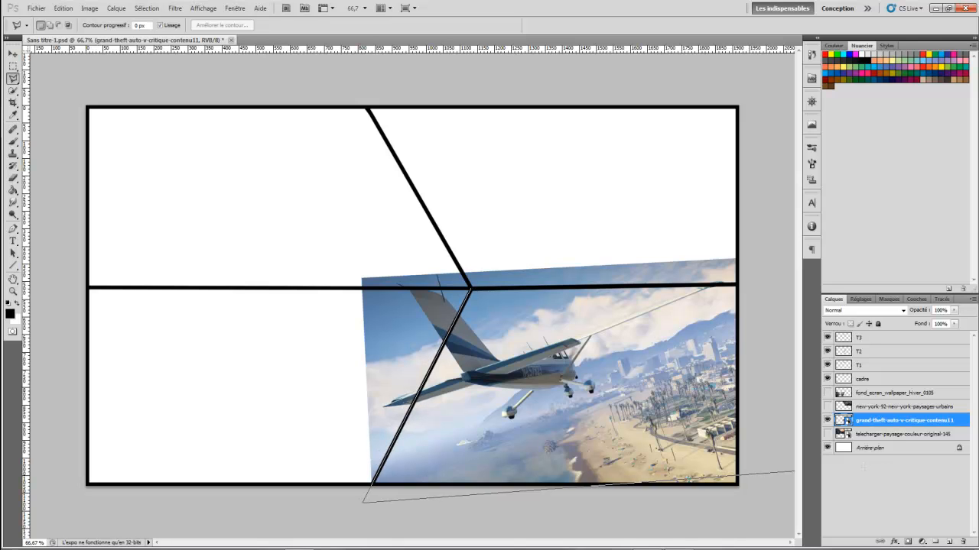
left_click(815, 510)
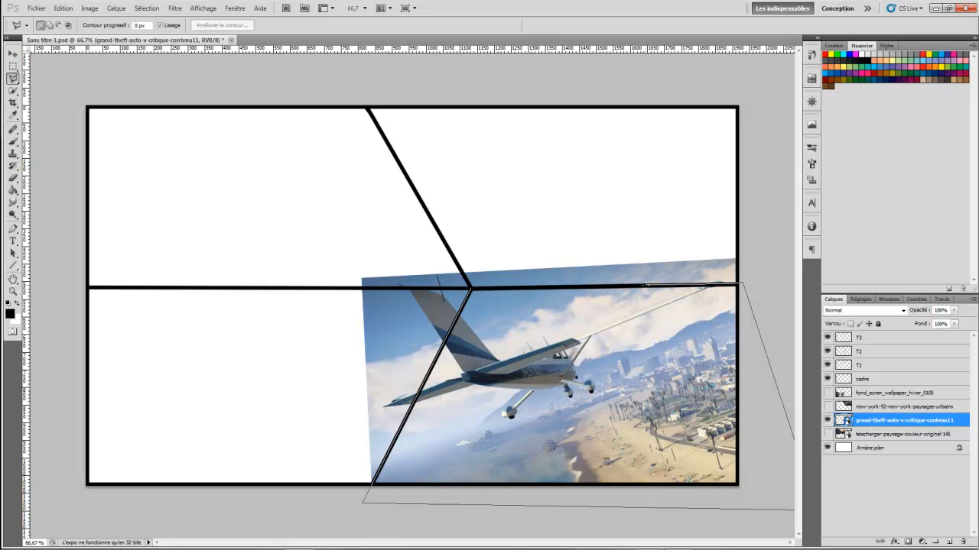
left_click(470, 288)
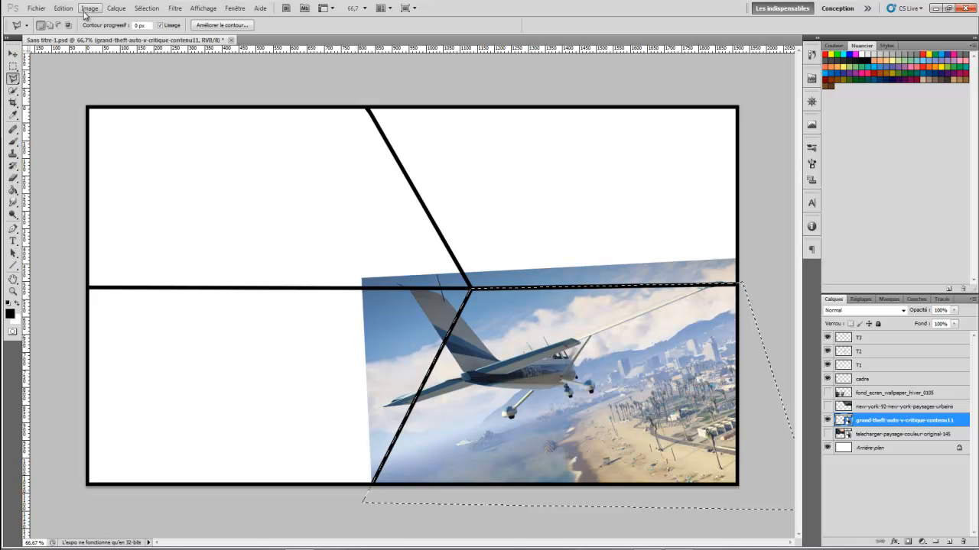
left_click(146, 9)
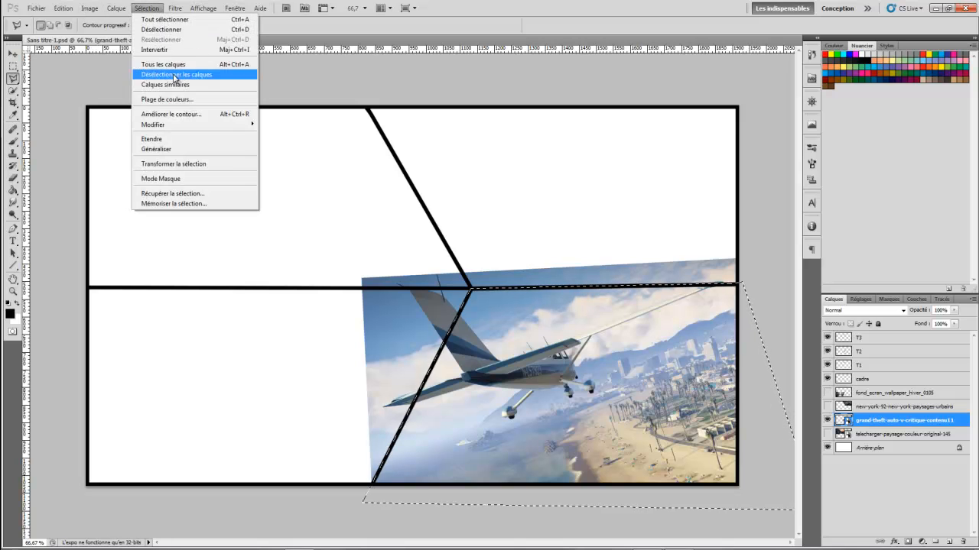
left_click(191, 50)
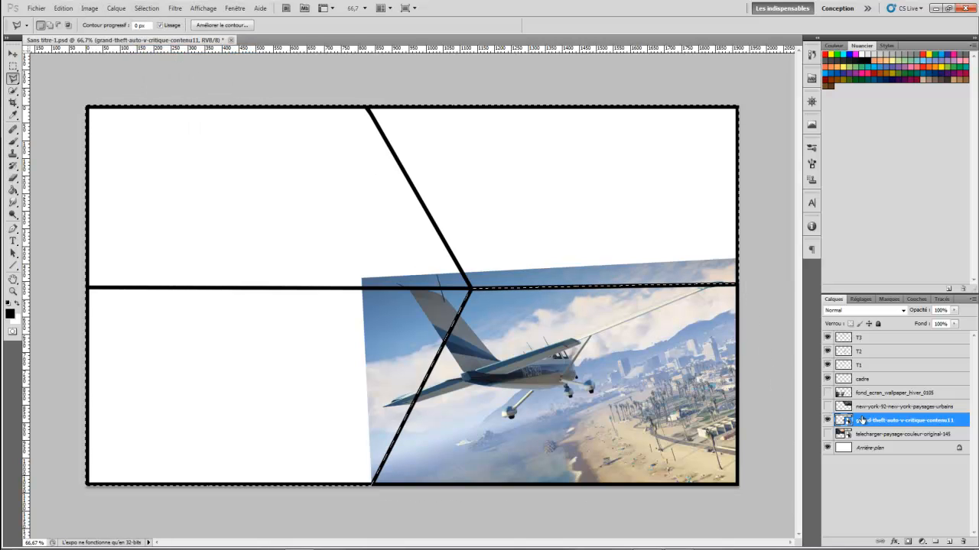
- Rasterize the airplane layer, delete the parts of the image outside the lower-right panel, and deselect
right_click(862, 421)
left_click(880, 253)
key("Delete")
key("ctrl+d")
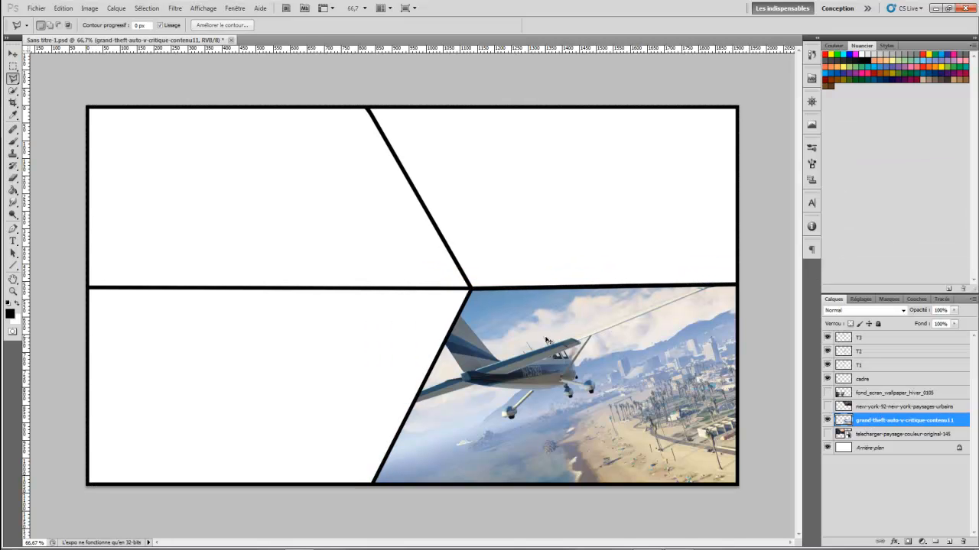
- Hide the airplane layer, then show the layer telecharger-paysage-couleur-original-145 and make it active
left_click(827, 419)
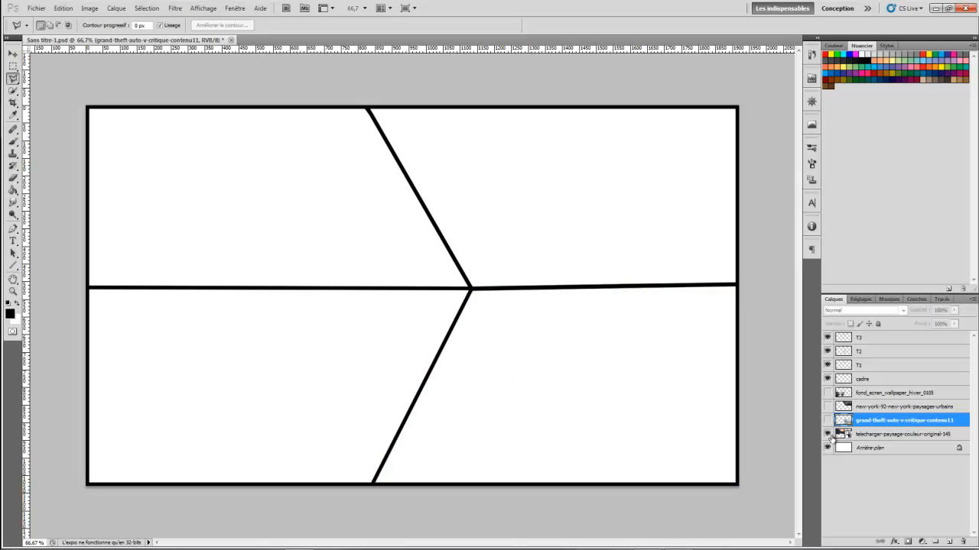
left_click(826, 434)
left_click(881, 435)
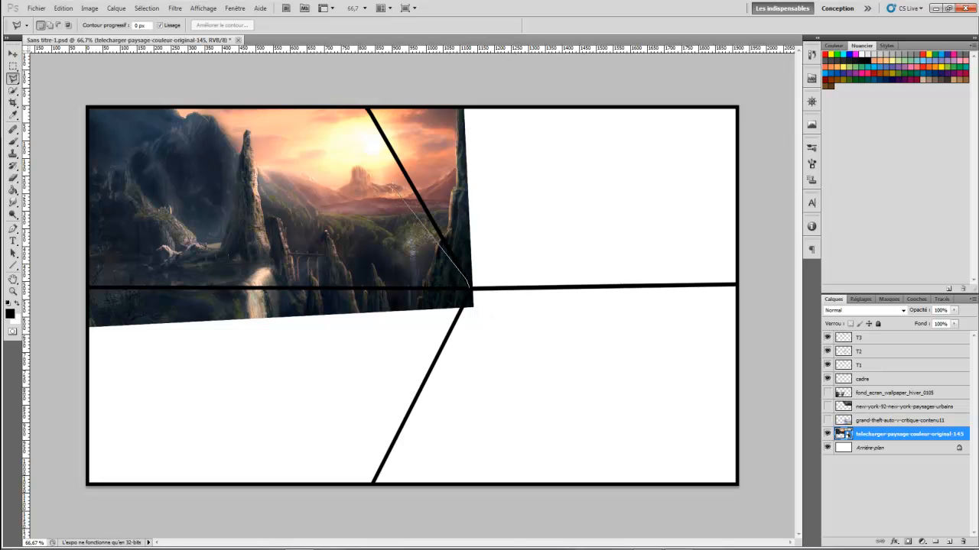
- Outline the upper-left panel along its dividing lines with the Polygonal Lasso and invert the selection
left_click(353, 81)
left_click(70, 85)
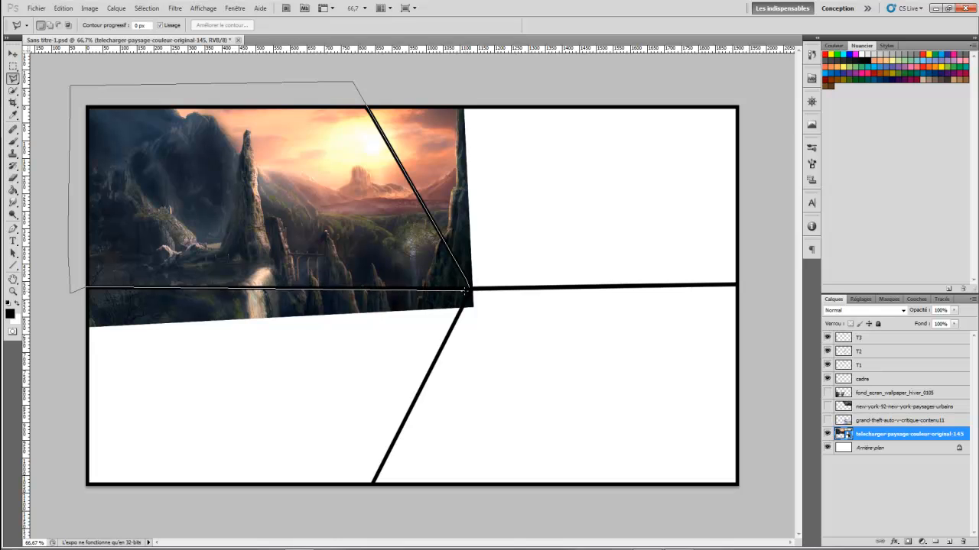
left_click(470, 285)
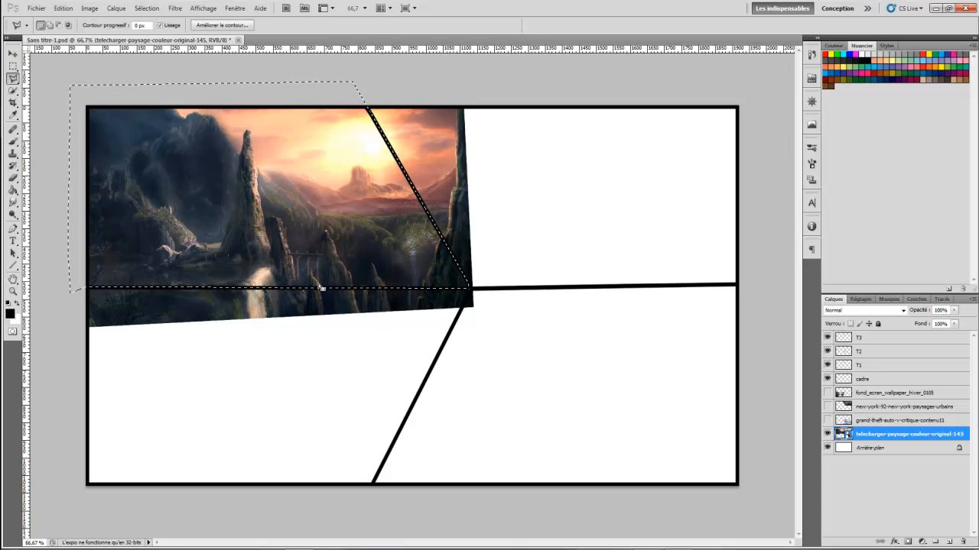
left_click(145, 8)
left_click(154, 49)
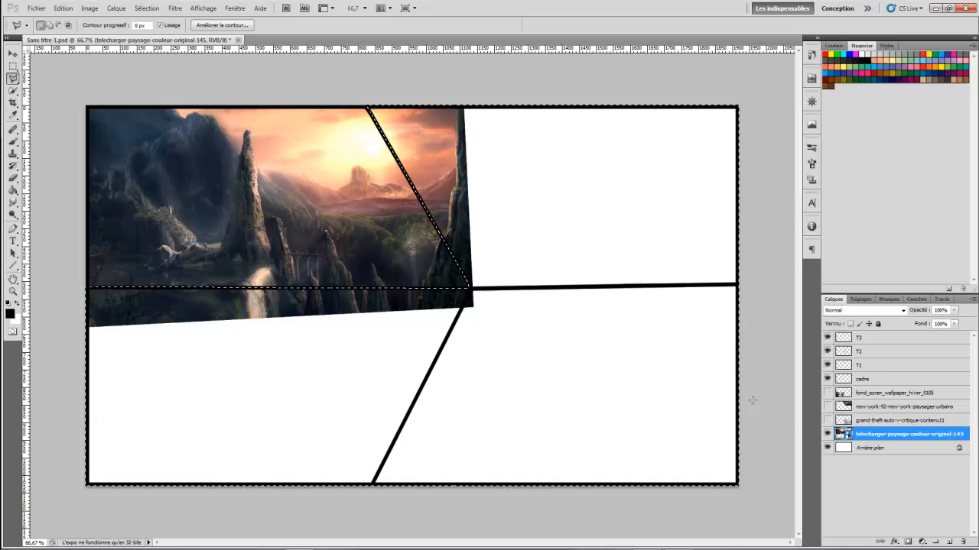
- Rasterize the sunset landscape layer, delete the parts of the image outside the upper-left panel, and deselect
right_click(874, 426)
left_click(880, 263)
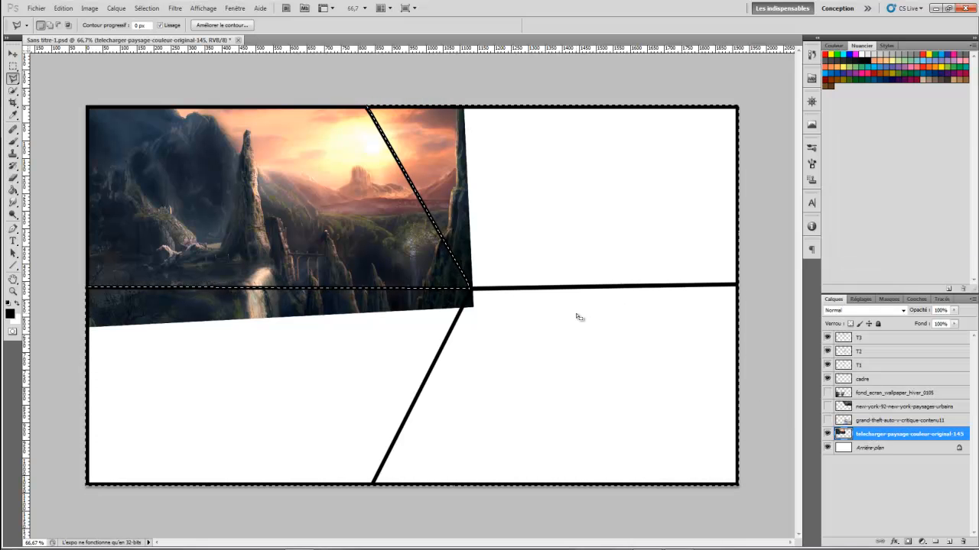
key("Delete")
key("ctrl+d")
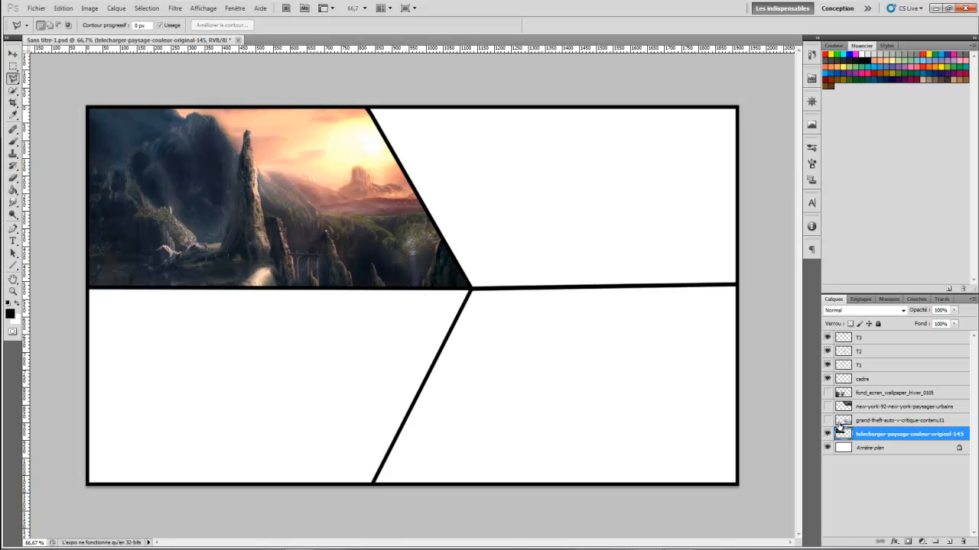
- Show the hidden airplane, New York and winter forest layers again
left_click(827, 420)
left_click(841, 406)
left_click(828, 392)
left_click(828, 406)
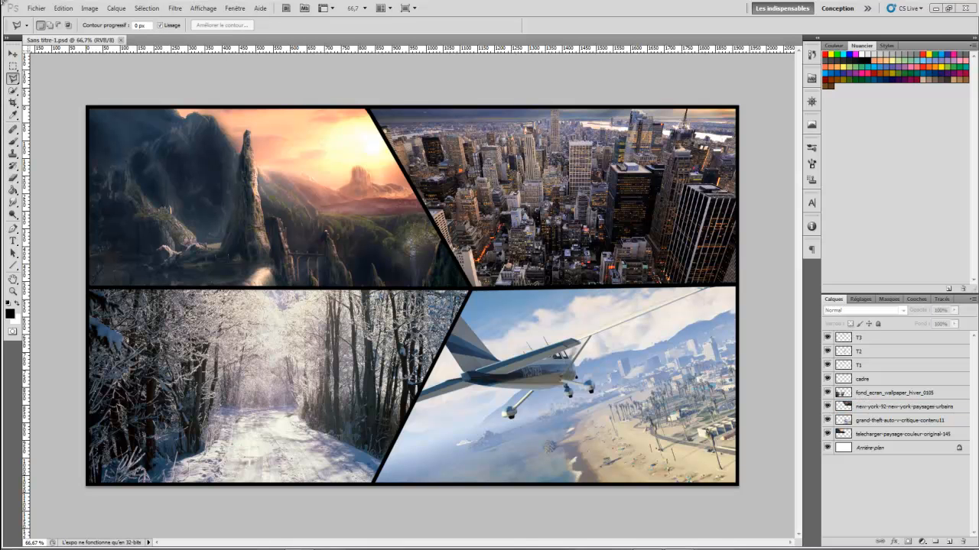
- Place the RENDER GTA 5 image in the document and move its layer directly below the cadre layer
left_click(37, 9)
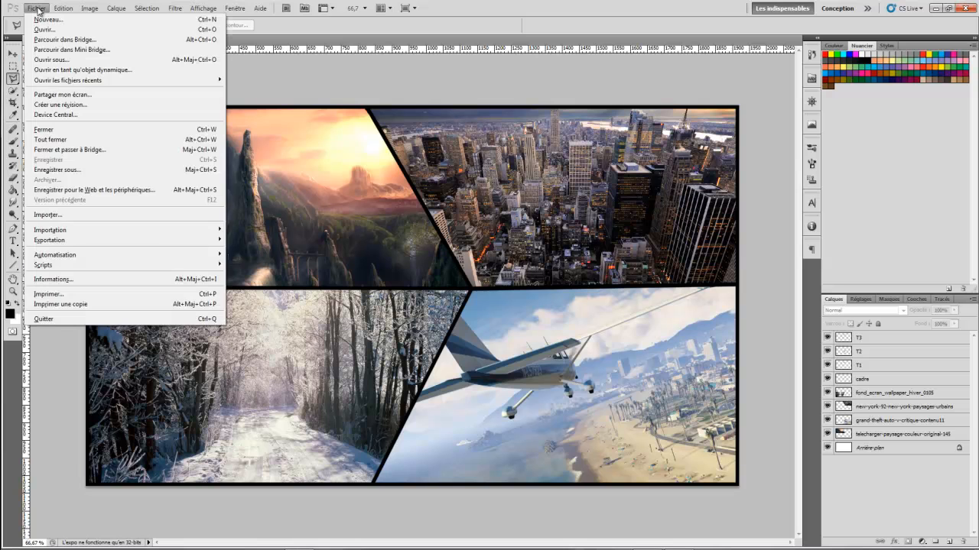
left_click(75, 215)
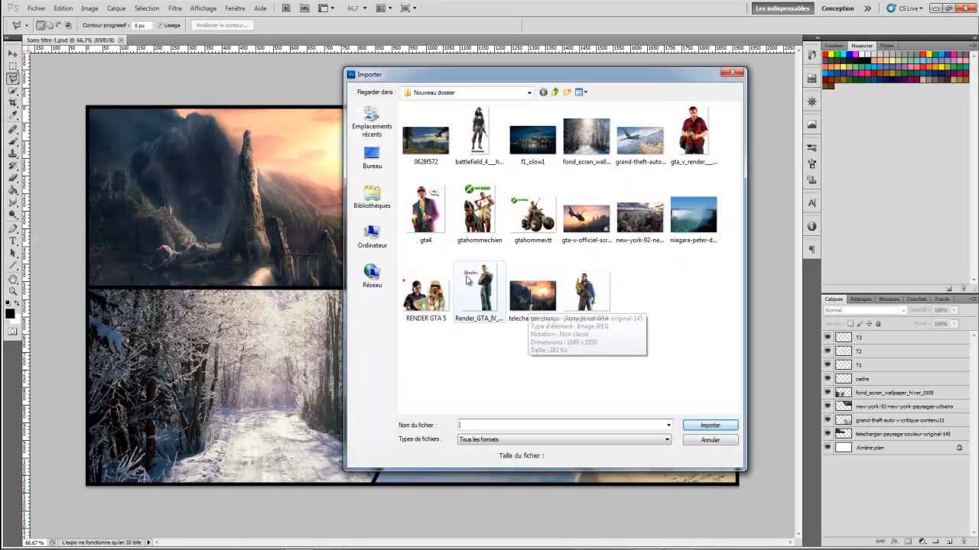
double_click(432, 298)
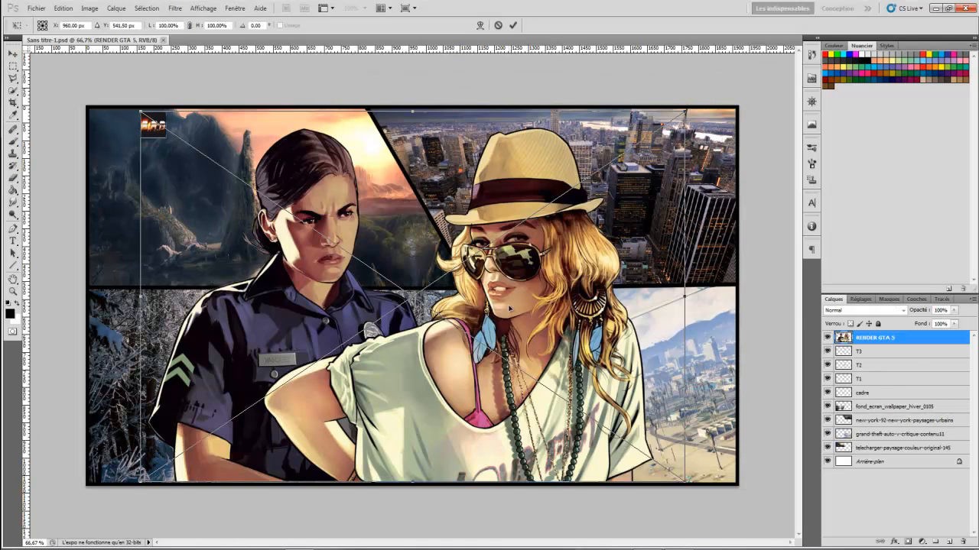
key("Return")
left_click_drag(887, 341, 899, 404)
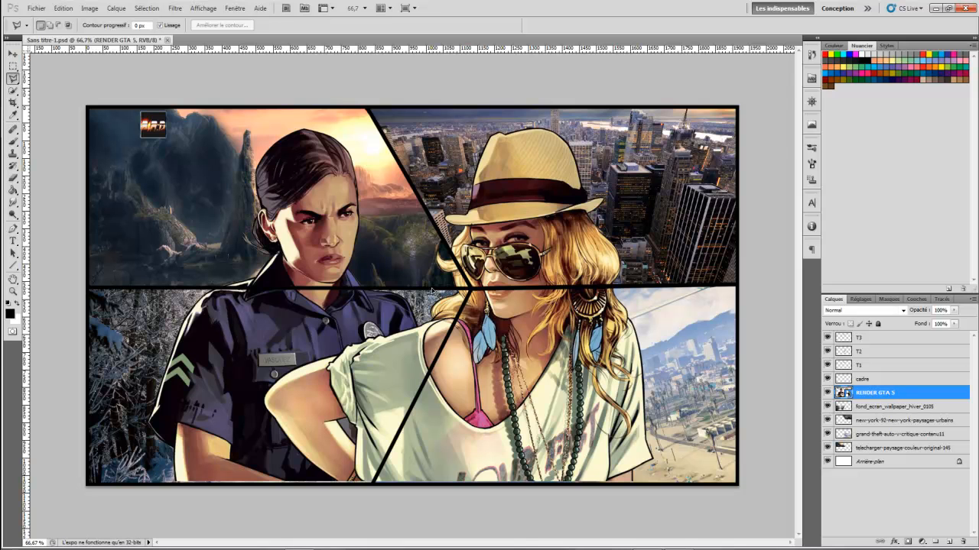
- Scale the RENDER GTA 5 image proportionally to about 54.8% and position the two women over the lower-right panel
key("ctrl+t")
left_click_drag(684, 113, 497, 294)
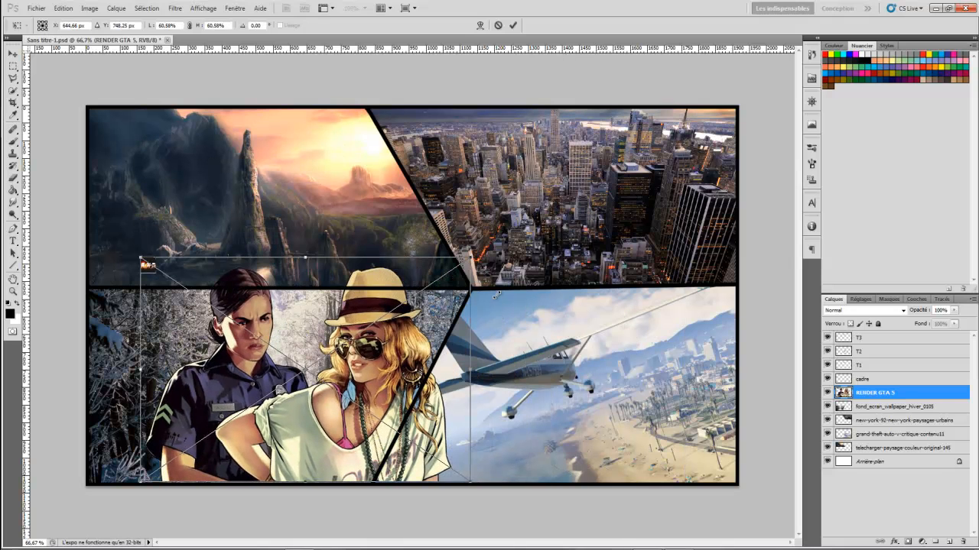
left_click_drag(380, 348, 585, 379)
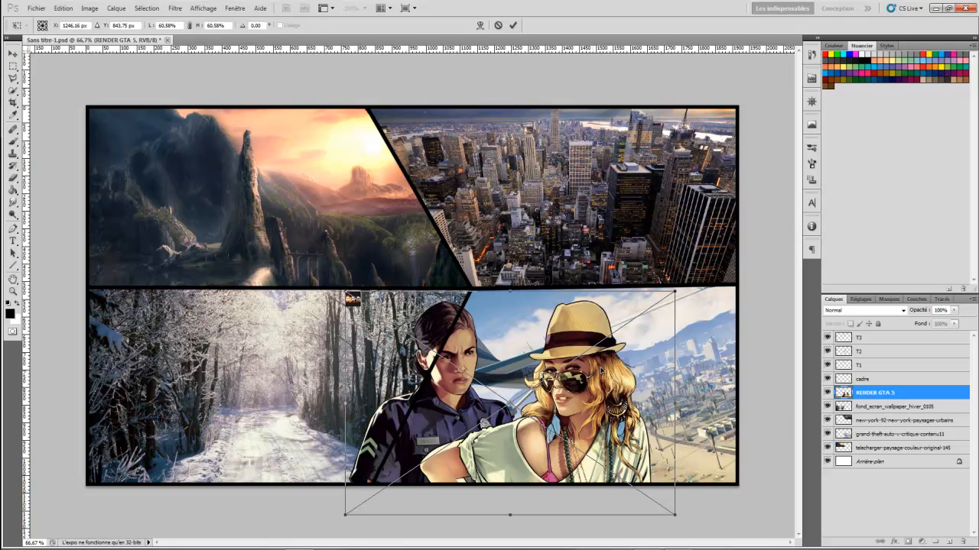
left_click_drag(675, 293, 646, 313)
left_click_drag(558, 375, 562, 375)
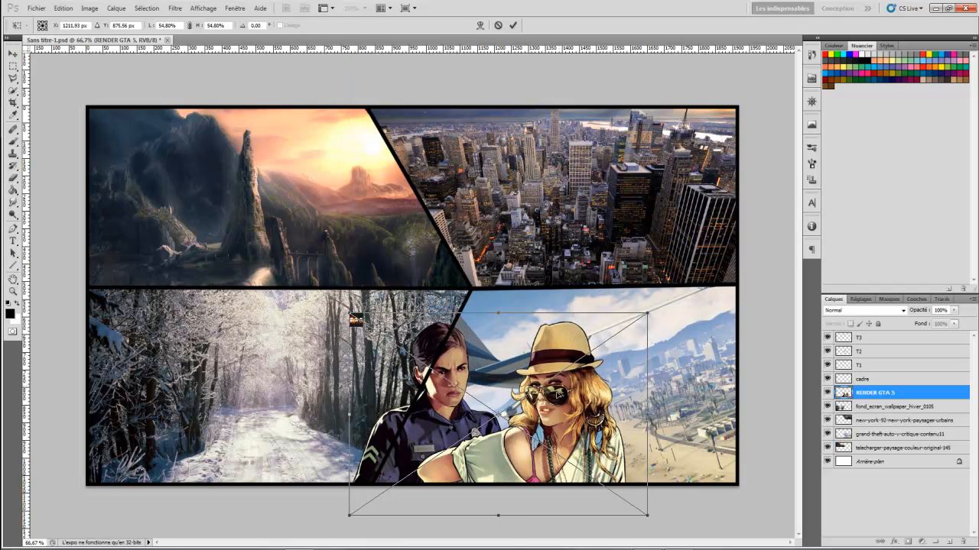
key("Return")
key("l")
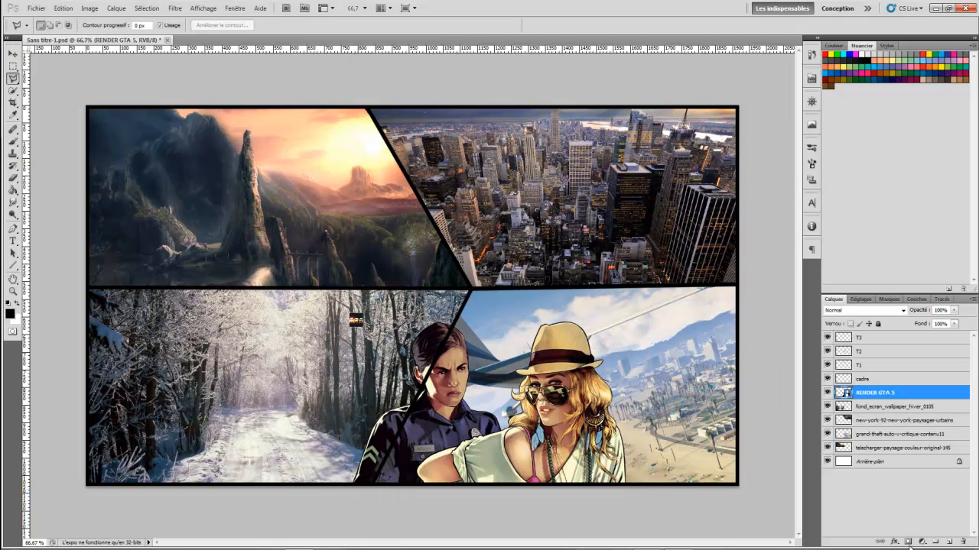
- Add a layer mask to RENDER GTA 5 and paint out its small logo in black with a 60 px brush
left_click(907, 541)
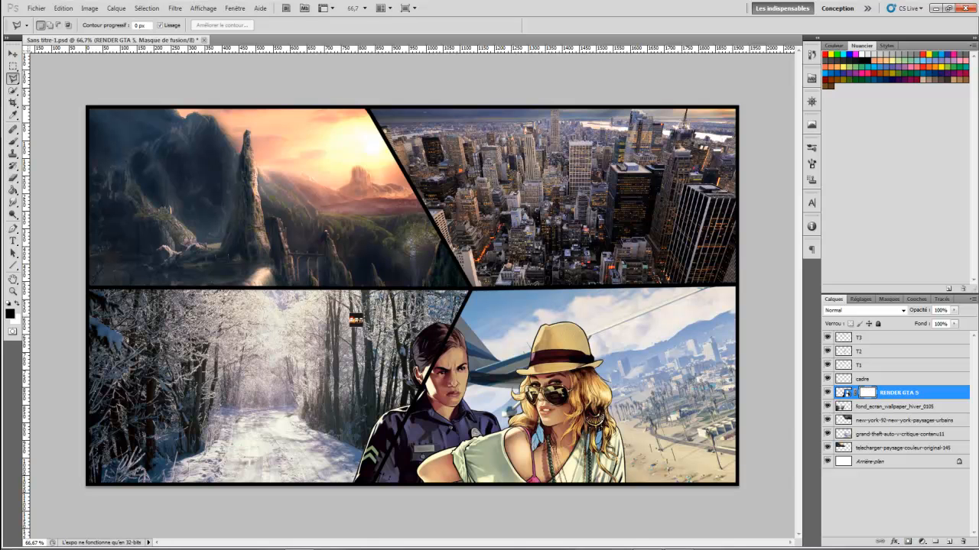
left_click(13, 143)
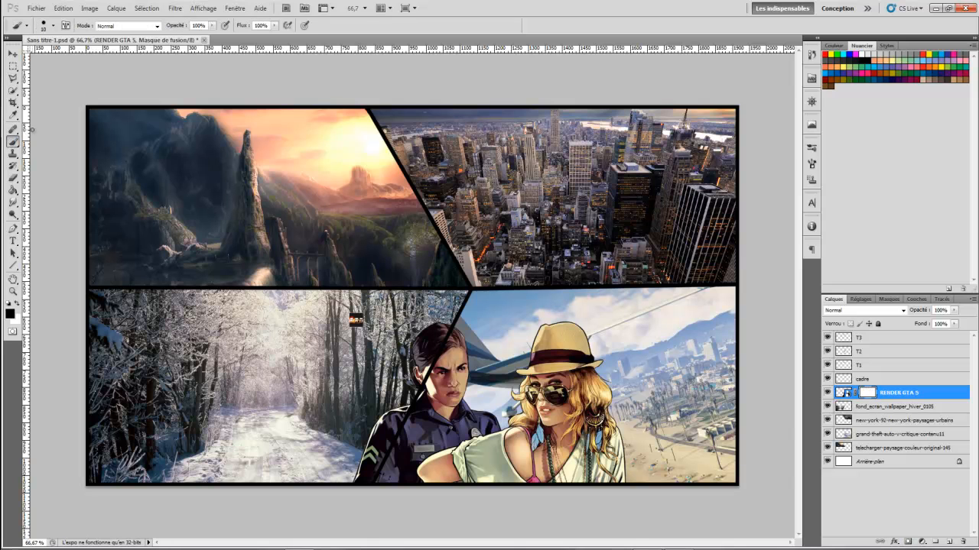
left_click(55, 25)
type("60")
key("Return")
left_click(906, 397)
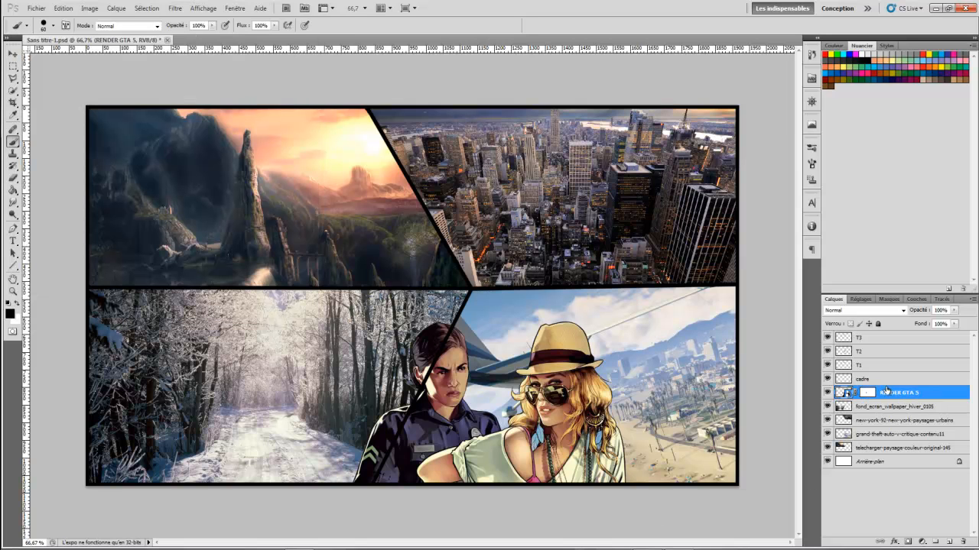
- Place the gtahommevtt image, scale it to about 81.5%, and move it into the lower-left corner of the winter forest panel
left_click(36, 8)
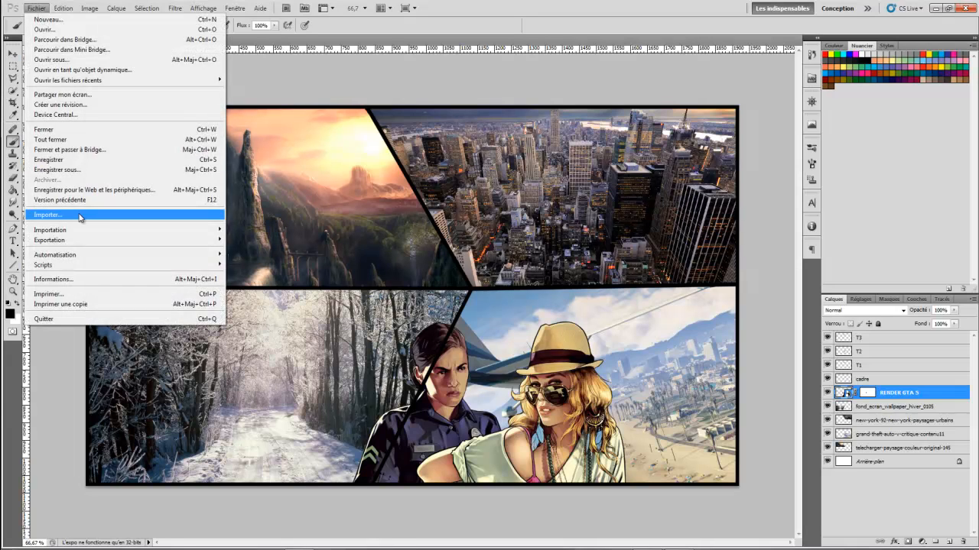
left_click(80, 216)
left_click(533, 214)
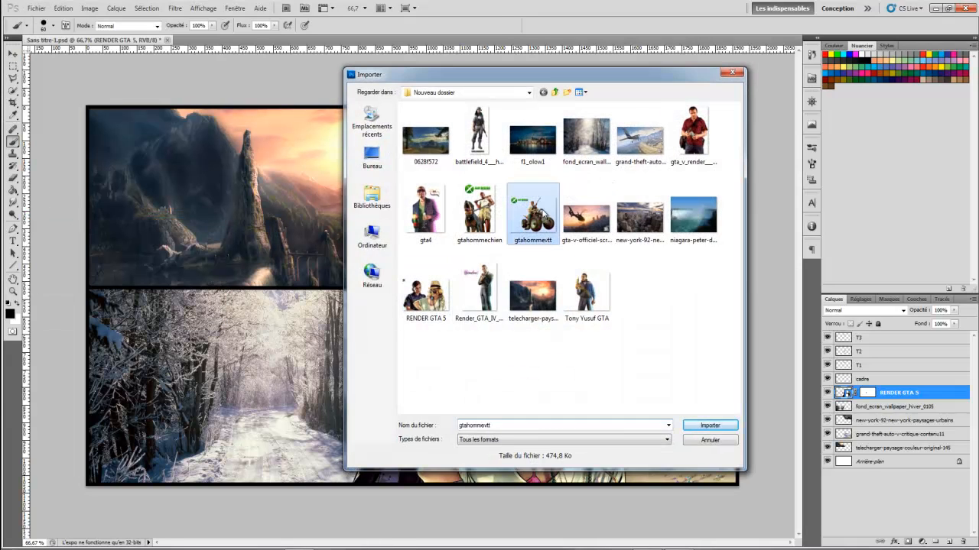
double_click(511, 219)
left_click_drag(566, 416, 510, 370)
left_click_drag(419, 287, 194, 444)
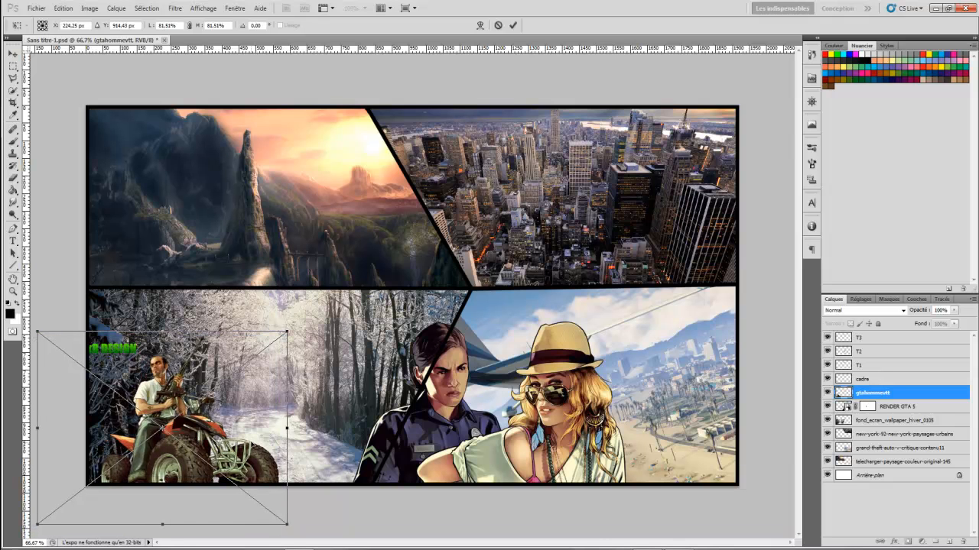
- Enlarge the quad bike render to about 87.4%, nudge it down against the bottom frame, and apply the placement
left_click_drag(287, 331, 309, 327)
key("Down")
key("Down")
key("Down")
key("Down")
key("Down")
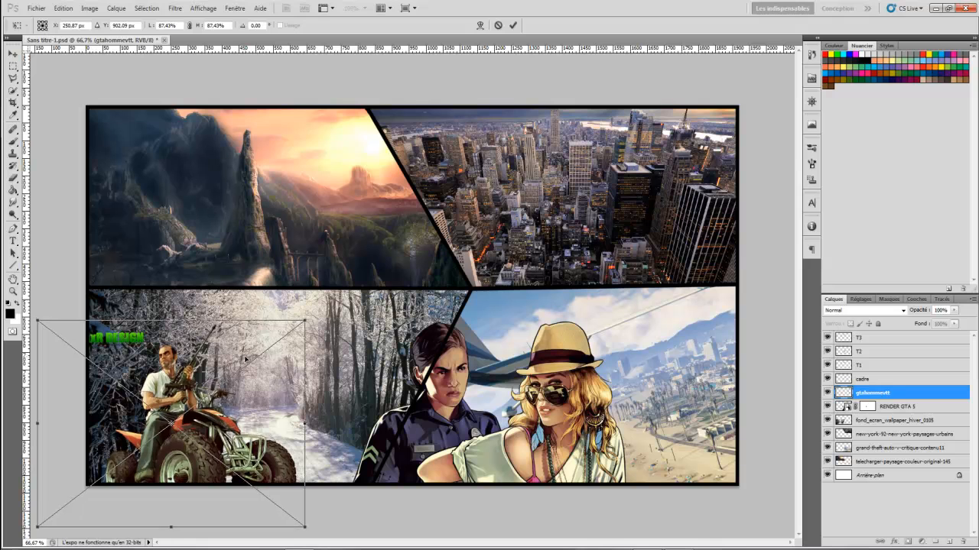
key("Return")
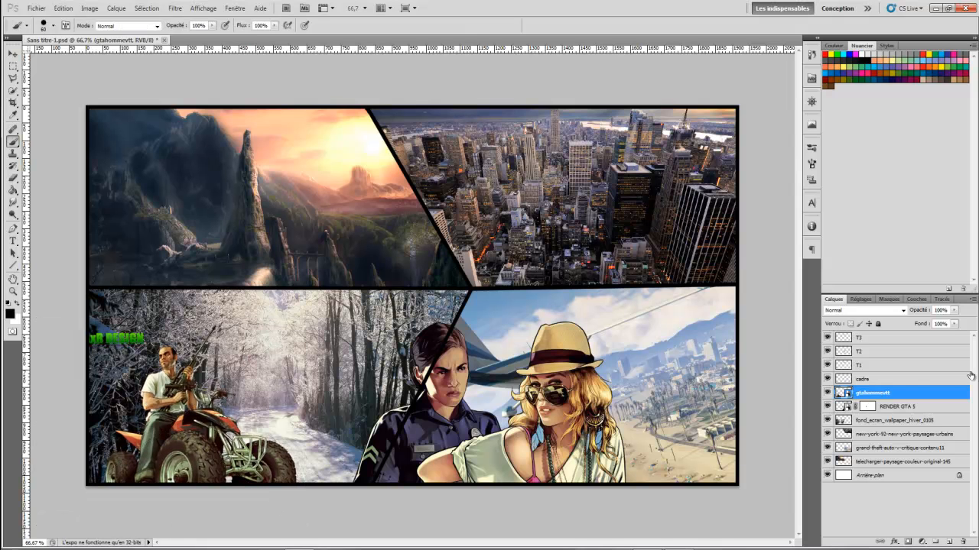
- Make the RENDER GTA 5 layer active and shift the two women slightly down and to the right
left_click(901, 406)
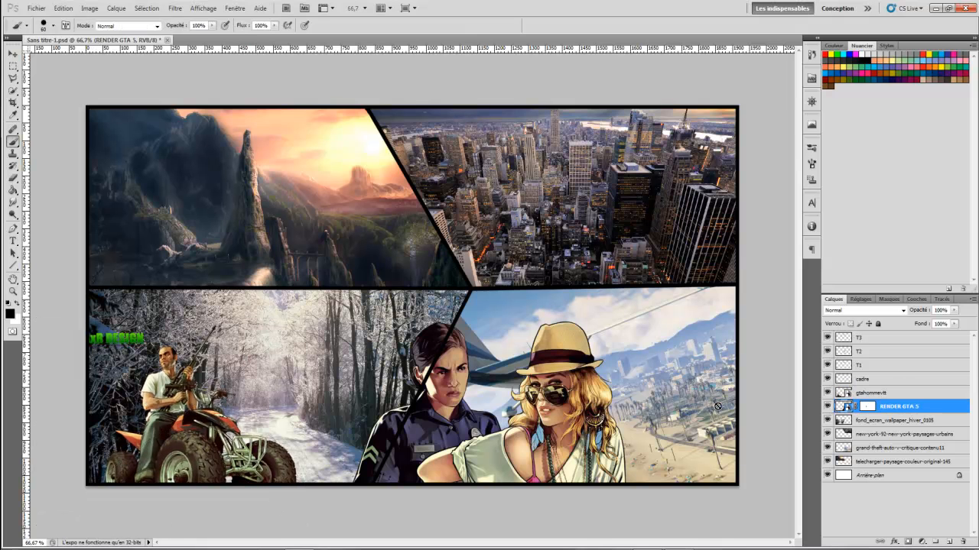
key("v")
left_click_drag(476, 398, 492, 410)
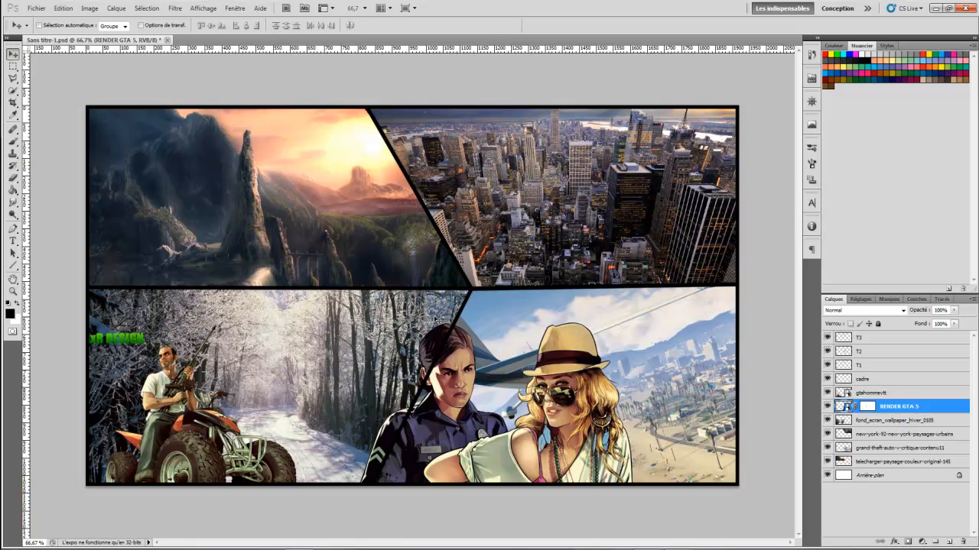
- Place the gta_v_render image of the man in the red shirt, scaled to about 74%, on the right of the New York panel
left_click(36, 7)
left_click(105, 215)
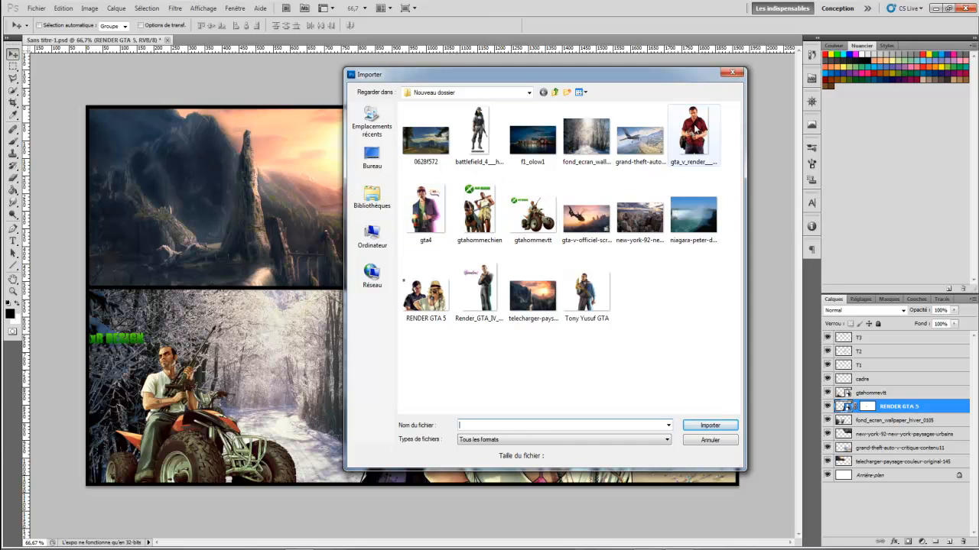
double_click(693, 130)
left_click_drag(454, 379, 720, 297)
left_click_drag(752, 328, 708, 270)
left_click_drag(677, 238, 697, 260)
- Nudge the red-shirted man up and slightly left until his lower edge meets the dividing line, and apply the placement
key("Up")
key("Up")
key("Up")
key("Up")
key("Up")
key("Up")
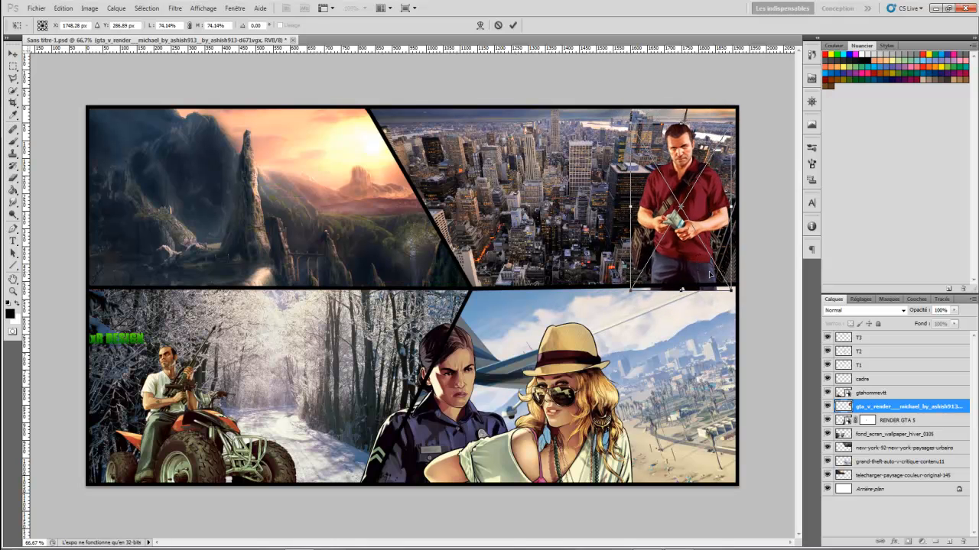
key("Up")
key("Up")
key("Left")
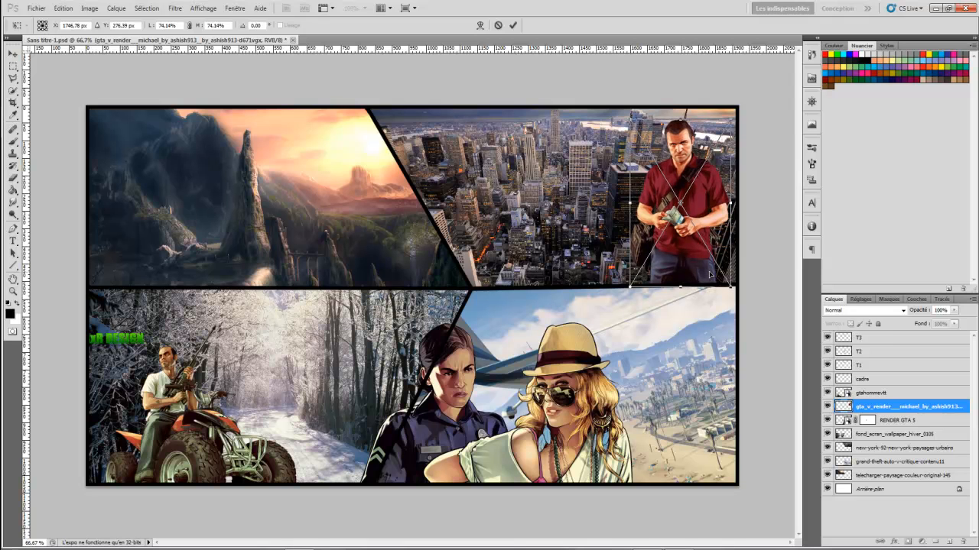
key("Up")
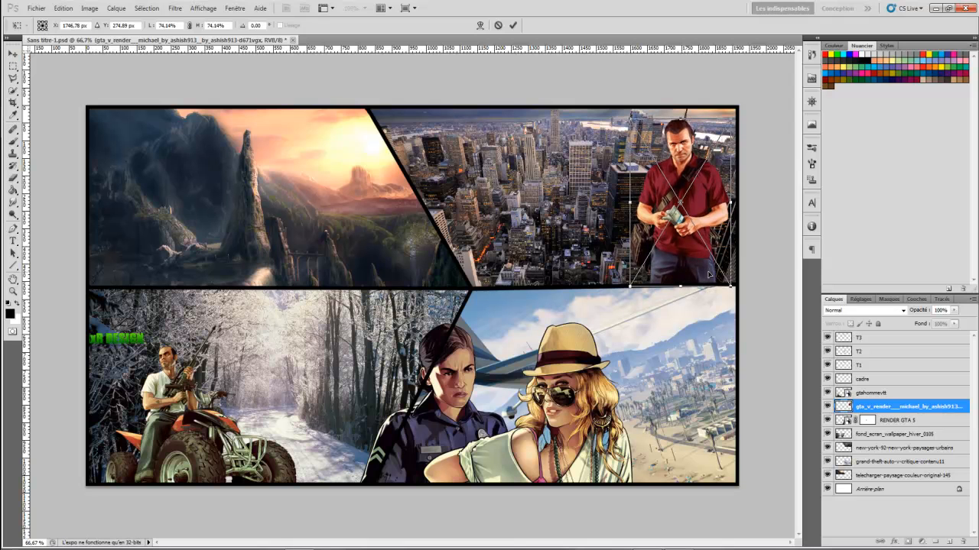
key("Left")
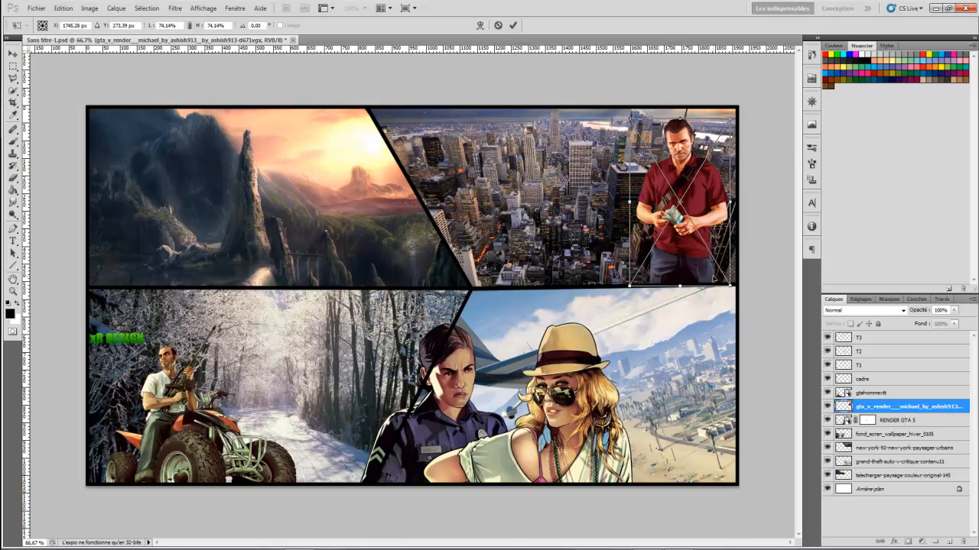
key("Return")
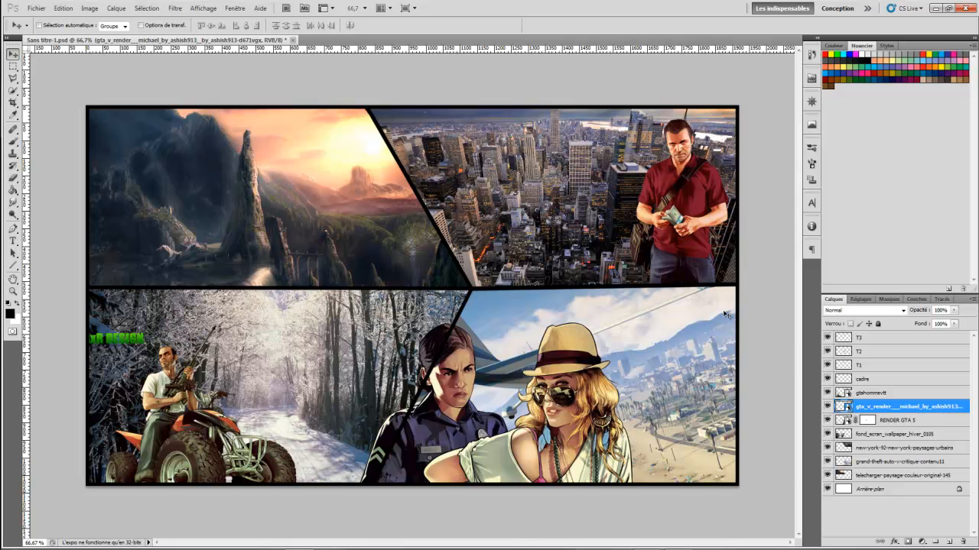
- Hide the red-shirted man and RENDER GTA 5 layers, leaving only the gtahommevtt character render visible
left_click(826, 393)
left_click(827, 406)
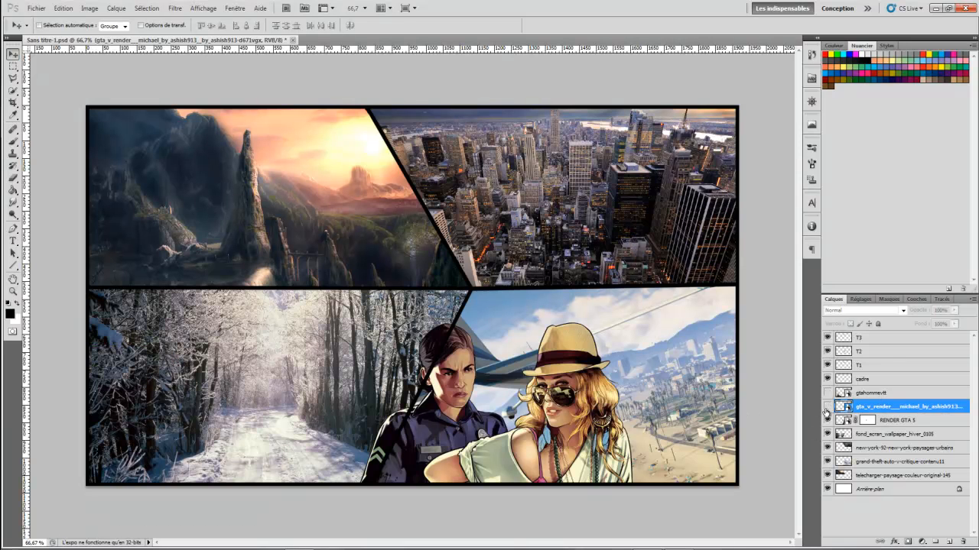
left_click(826, 419)
left_click(827, 393)
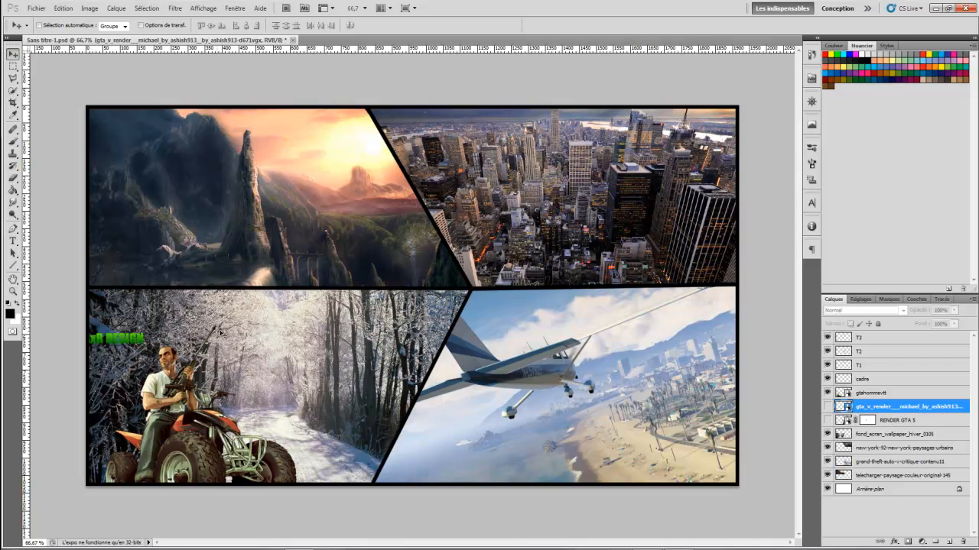
- Add a layer mask to the gtahommevtt layer and paint out the green watermark text beside the quad rider
left_click(867, 394)
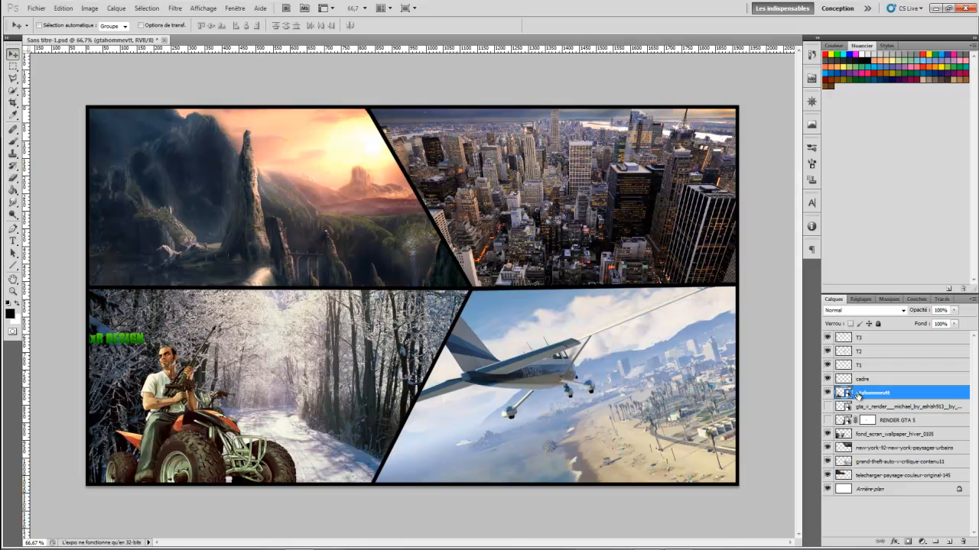
key("ctrl+j")
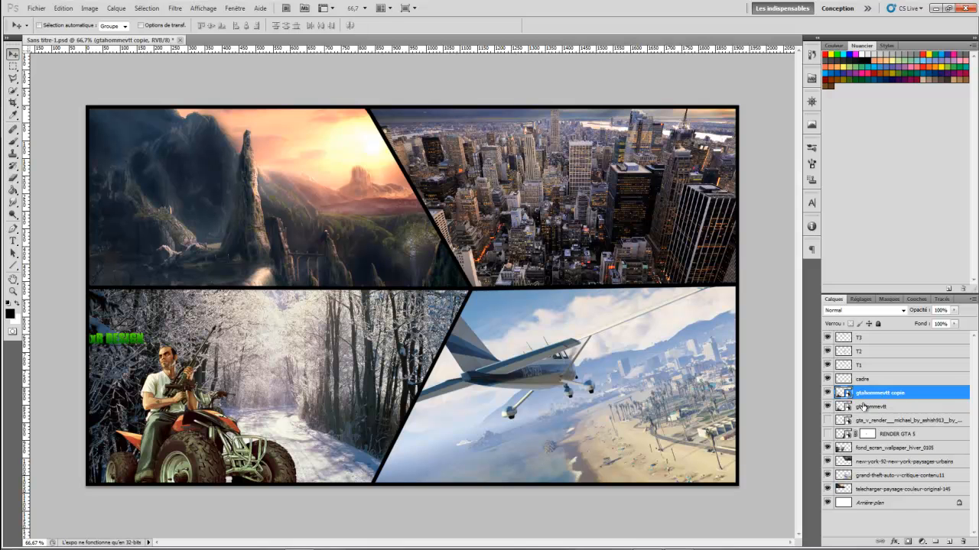
key("ctrl+e")
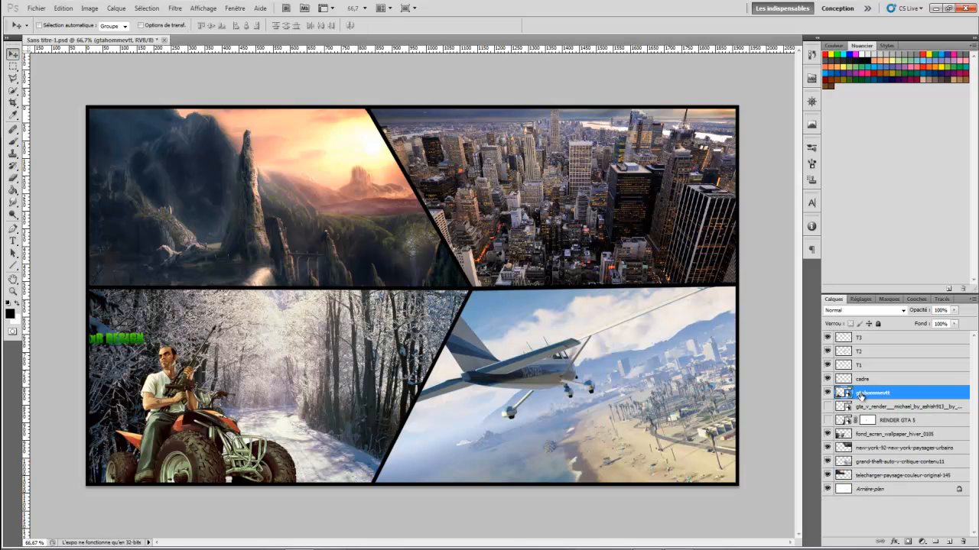
left_click(908, 541)
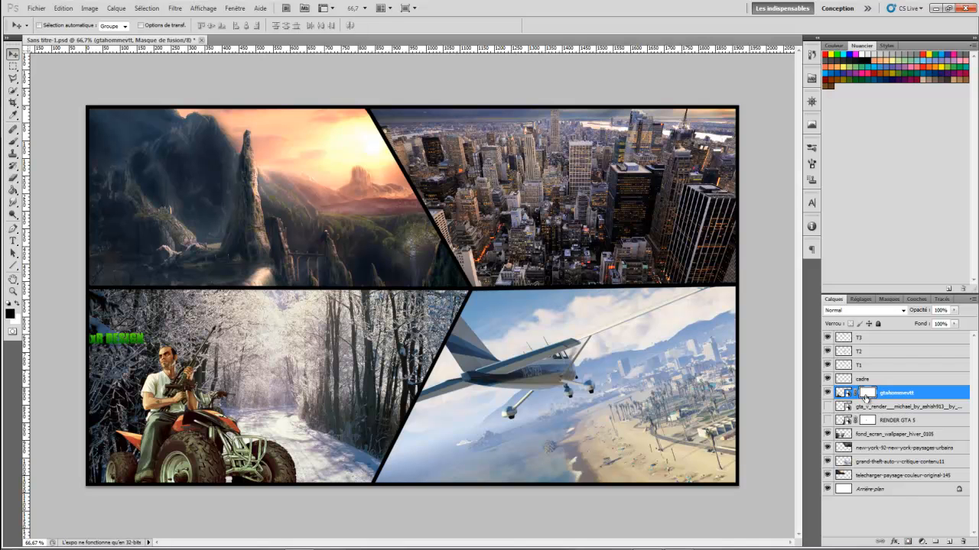
left_click(13, 142)
left_click_drag(147, 337, 66, 338)
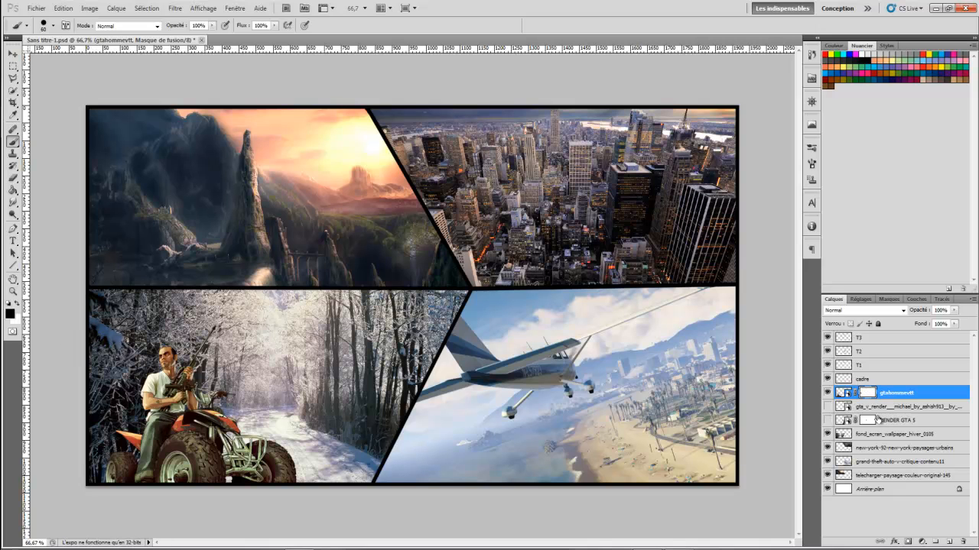
- Duplicate the masked gtahommevtt layer, make the lower original active and rasterize it for smudging
key("ctrl+2")
left_click_drag(878, 404, 874, 414)
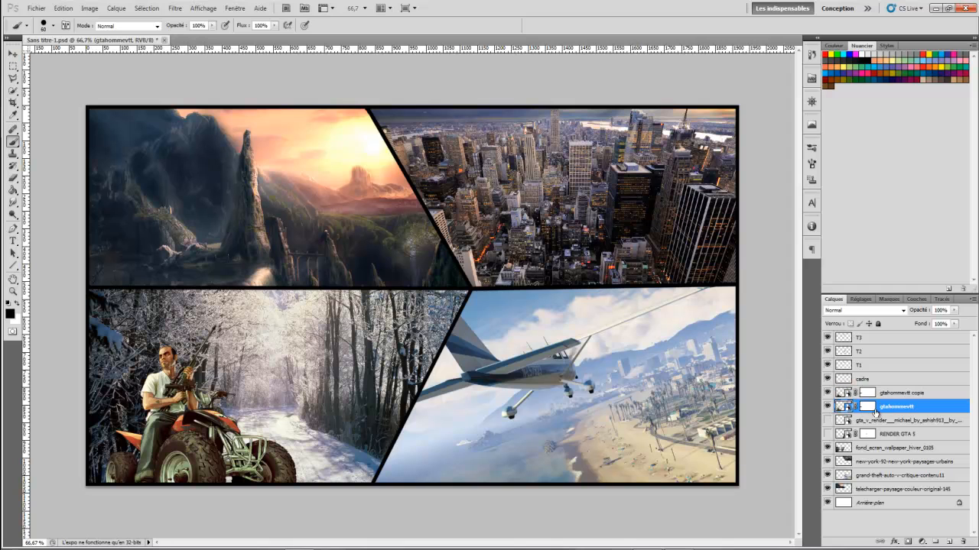
left_click(13, 201)
left_click(53, 26)
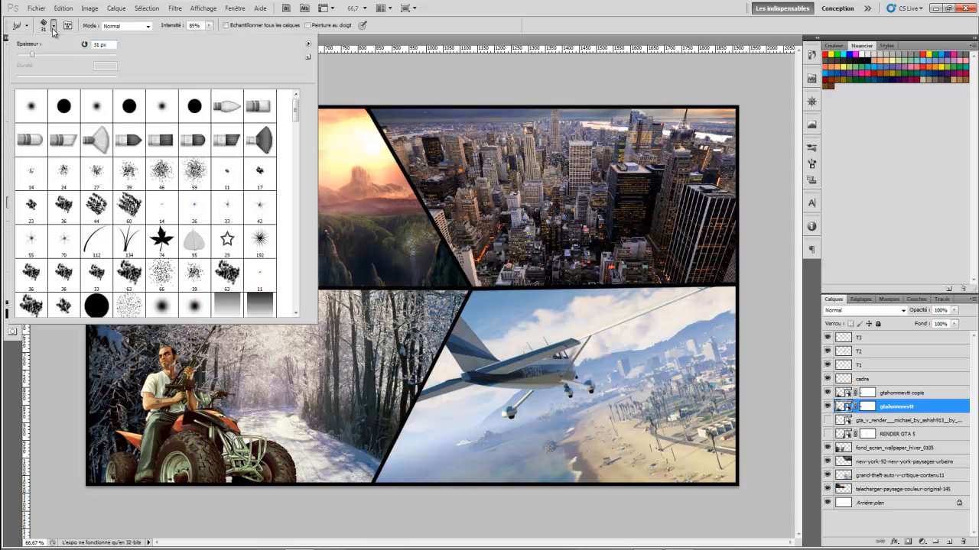
left_click(54, 28)
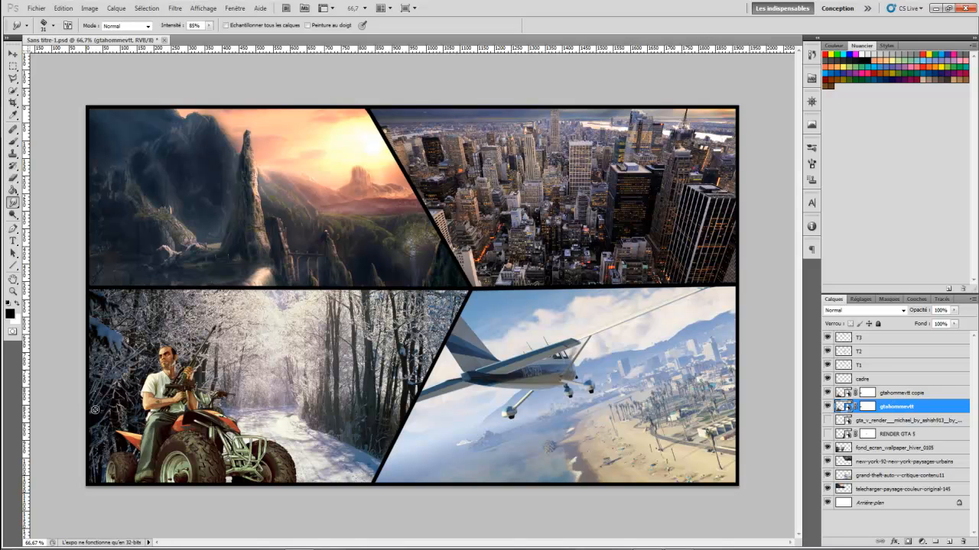
double_click(12, 292)
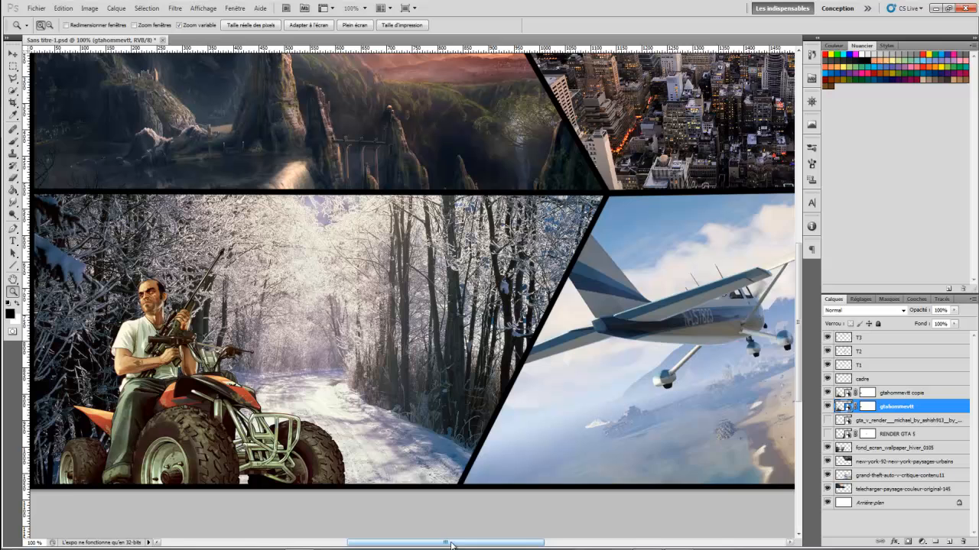
left_click_drag(451, 545, 432, 542)
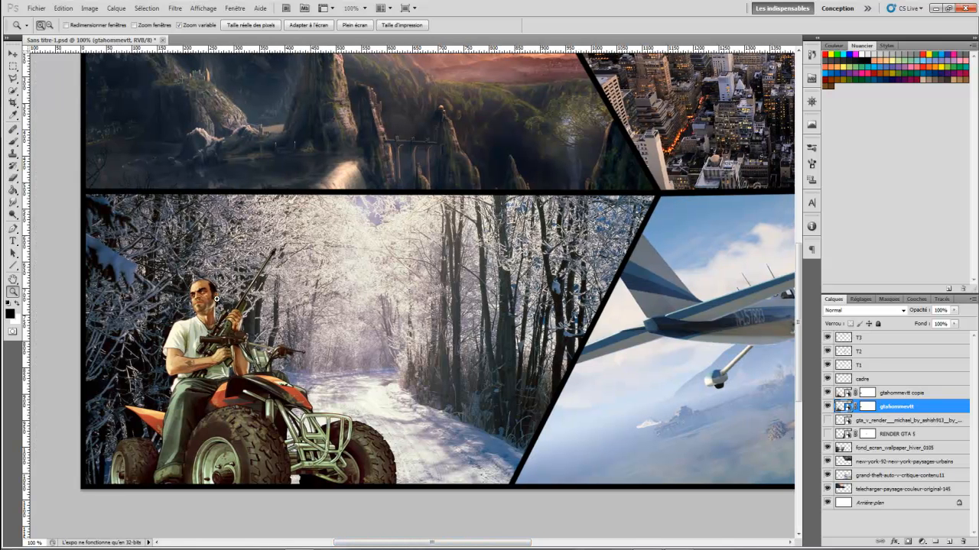
left_click(13, 202)
left_click(120, 284)
left_click(472, 212)
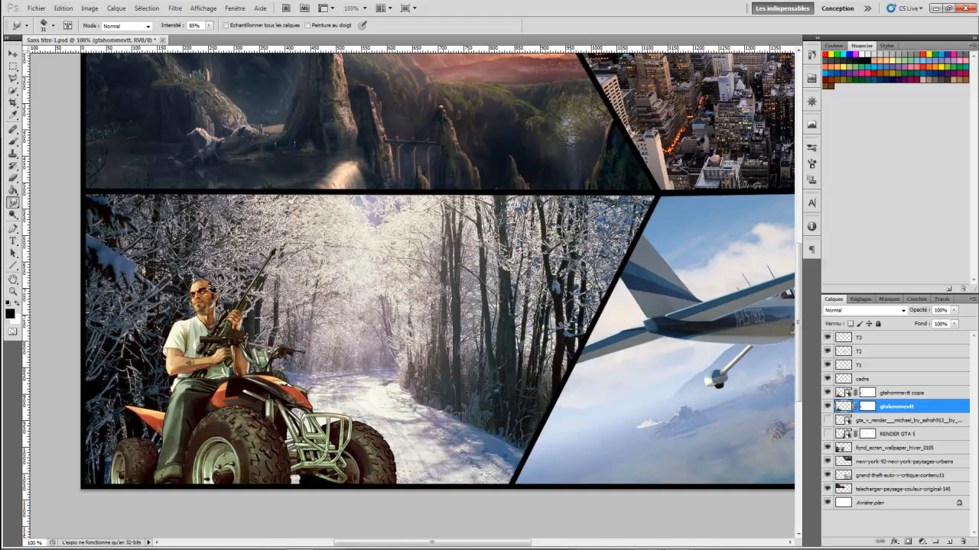
- Smudge around the quad rider on the lower gtahommevtt layer with a size 27 brush
right_click(214, 288)
left_click_drag(241, 276, 240, 276)
left_click(205, 286)
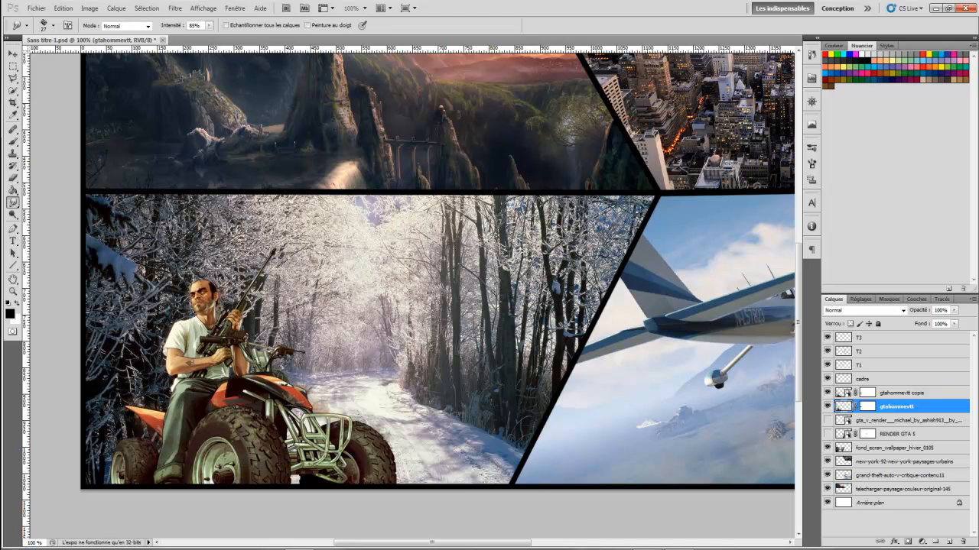
- Show the red-shirted man's layer again and make it active, keeping the RENDER GTA 5 layer hidden
left_click_drag(432, 542, 493, 543)
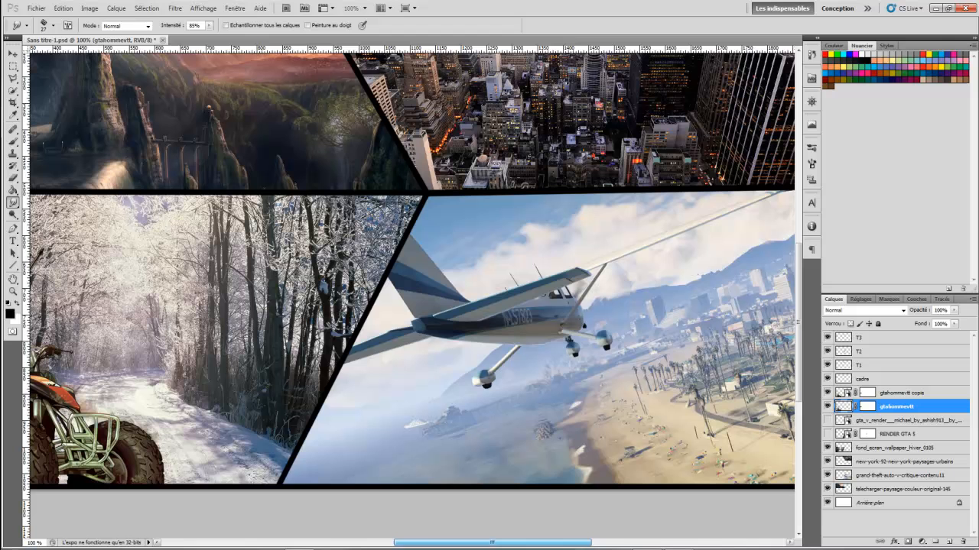
left_click(827, 420)
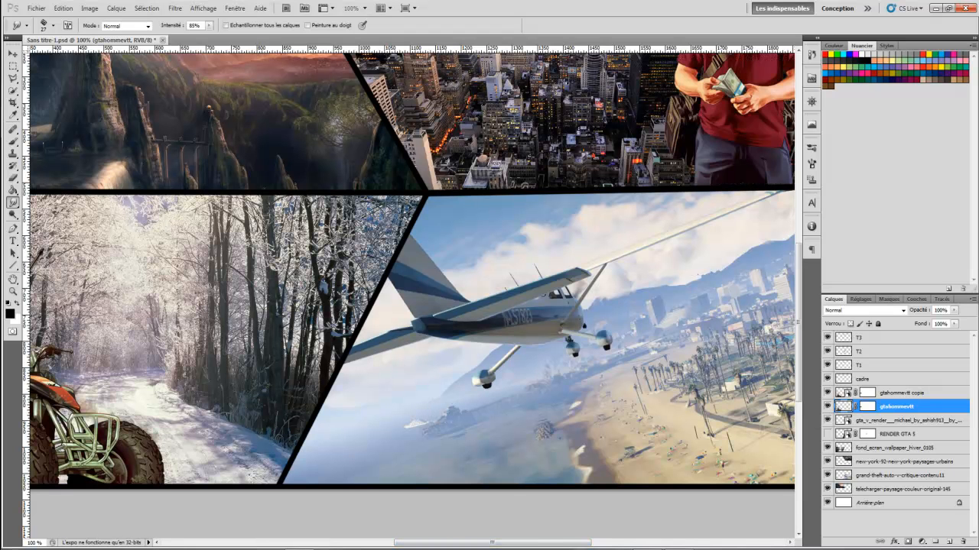
left_click_drag(556, 543, 627, 544)
scroll(671, 426, "up", 4)
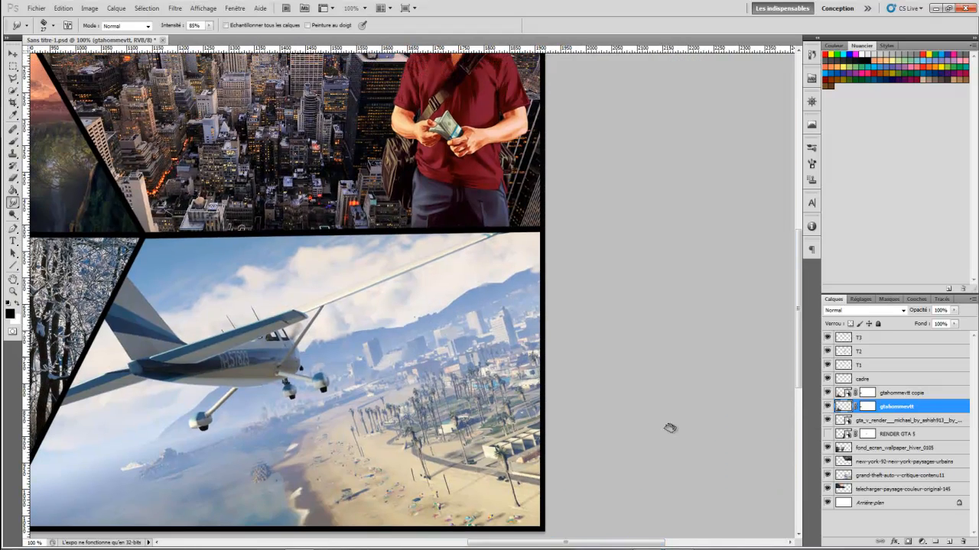
scroll(669, 429, "up", 3)
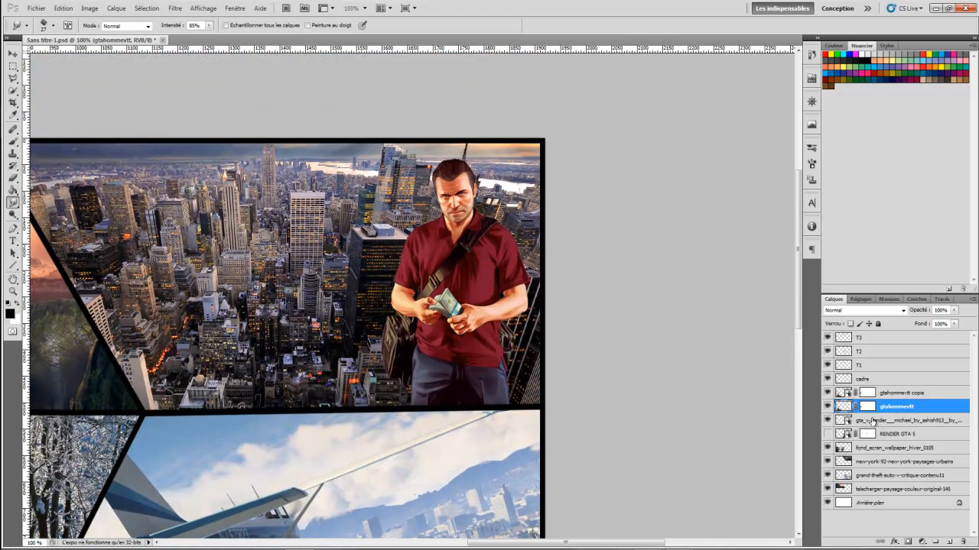
left_click(861, 422)
left_click(826, 420)
left_click(825, 420)
left_click(827, 433)
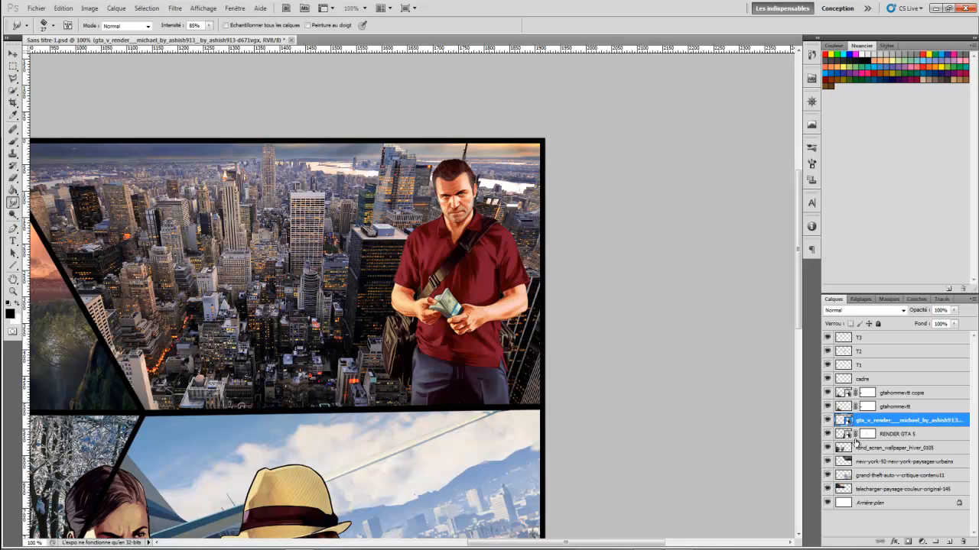
left_click(827, 433)
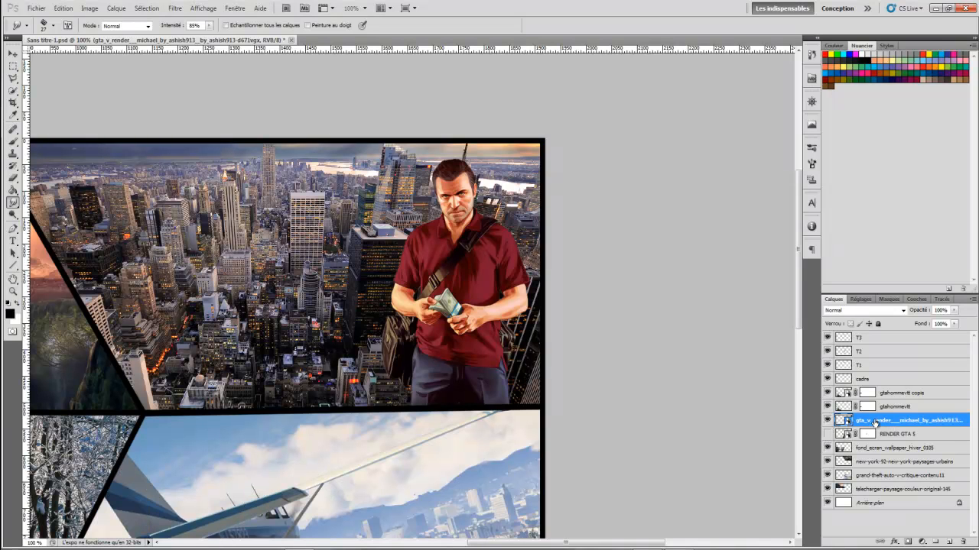
- Duplicate the red-shirted man's layer, rasterize the lower of the two and smudge it around his outline
key("ctrl+j")
left_click_drag(874, 435, 758, 428)
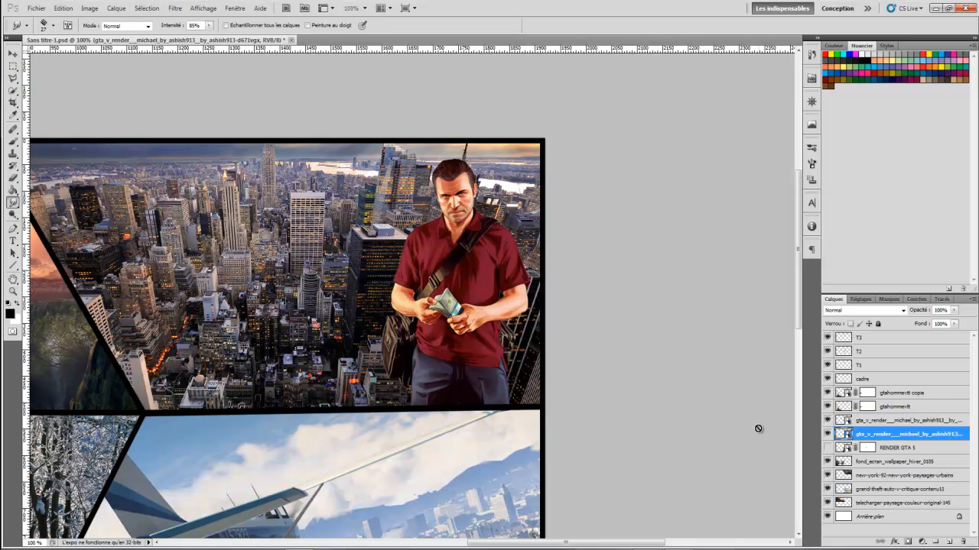
left_click(490, 259)
left_click(475, 215)
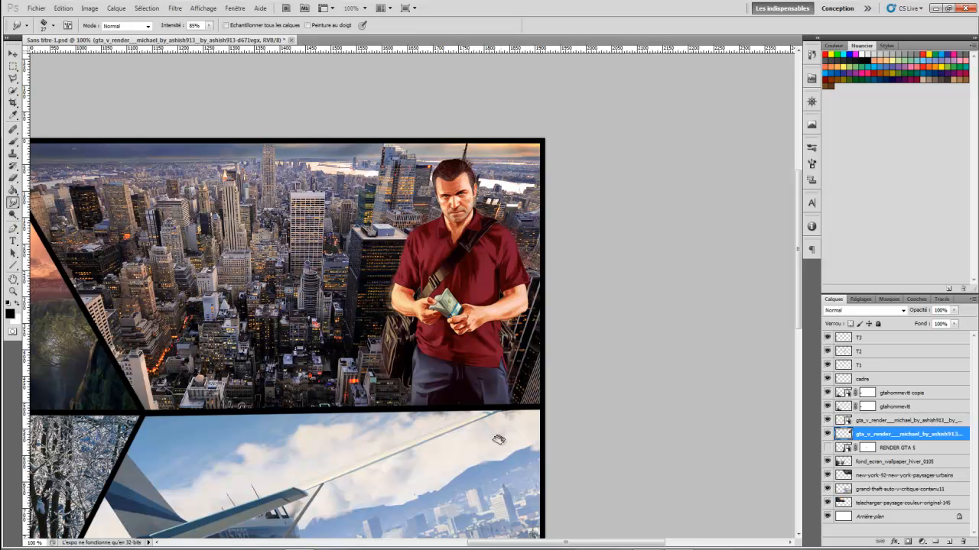
scroll(533, 434, "up", 1)
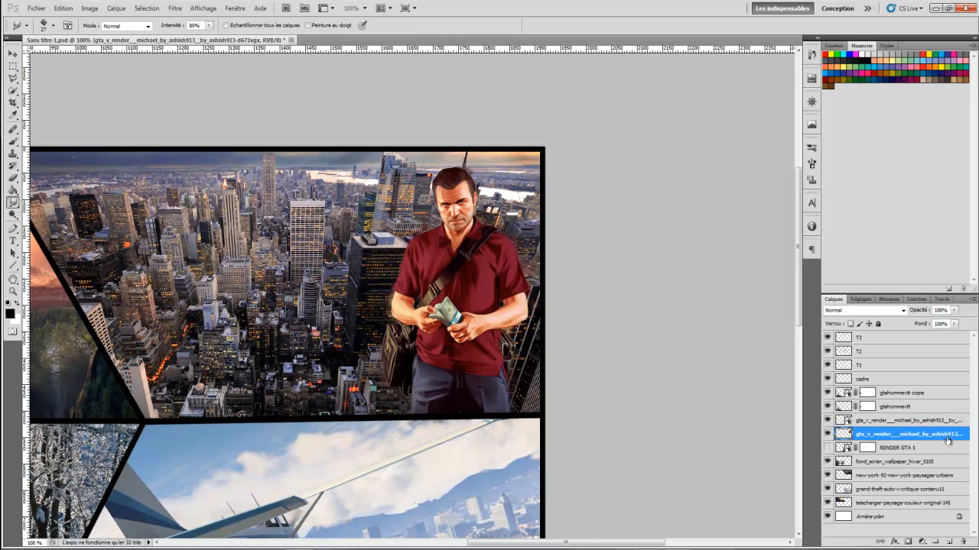
- Show the RENDER GTA 5 layer with the two women and duplicate it
scroll(937, 439, "down", 2)
scroll(903, 447, "down", 10)
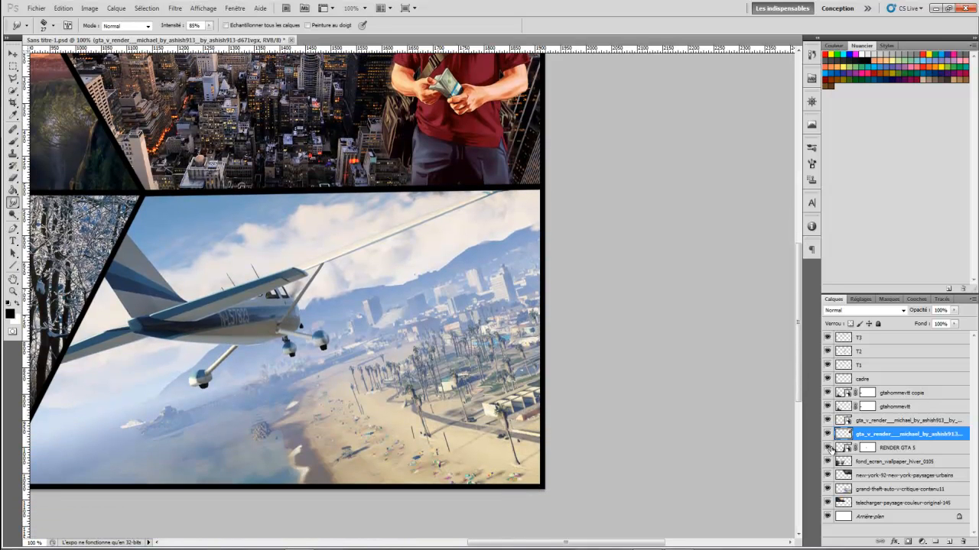
left_click(828, 449)
left_click(887, 451)
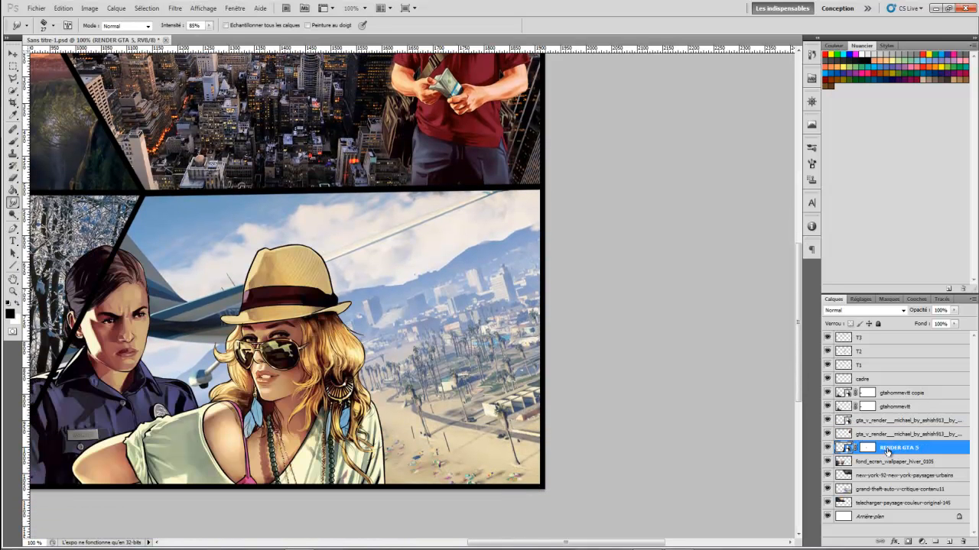
key("ctrl+j")
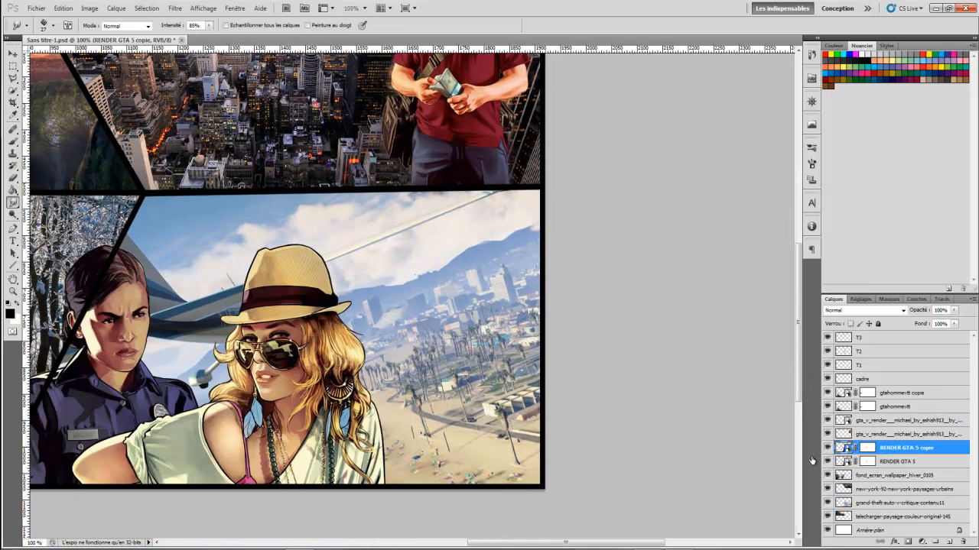
- Rasterize the lower RENDER GTA 5 layer and smudge it around the outlines of the two women
left_click(895, 463)
left_click_drag(570, 545, 525, 542)
scroll(566, 245, "down", 2)
left_click(486, 215)
left_click(461, 213)
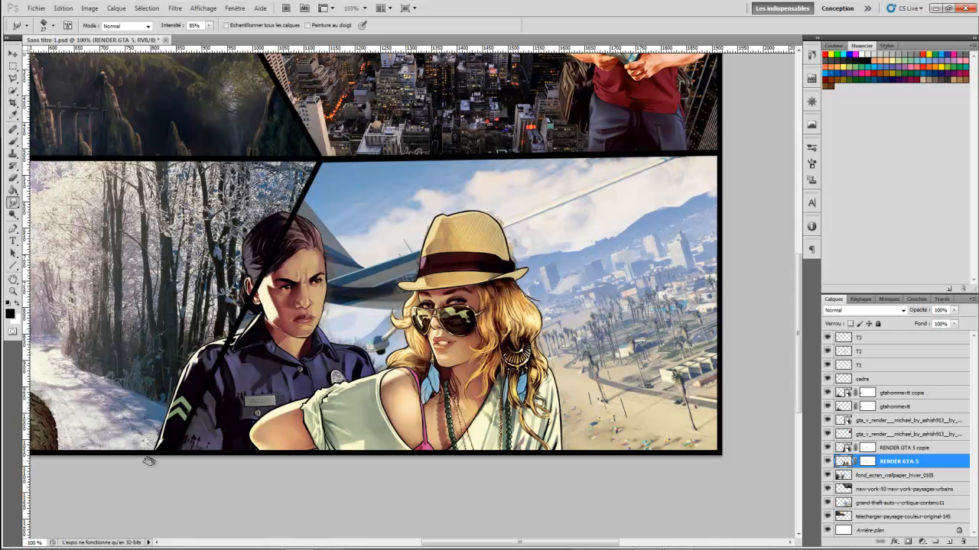
left_click_drag(164, 416, 149, 445)
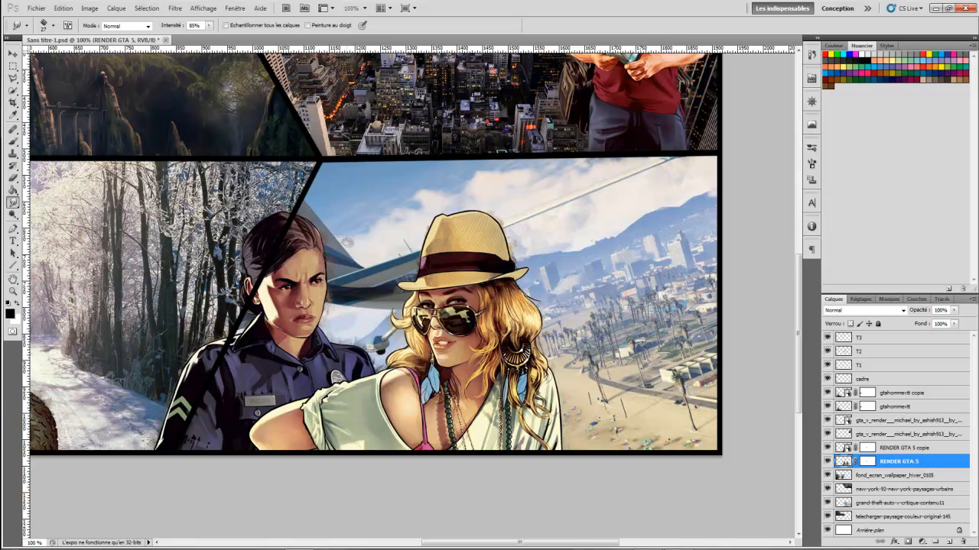
- Add a Gradient Map adjustment layer in Normal mode at 100% opacity directly above the gtahommevtt copie layer
left_click(12, 292)
right_click(286, 285)
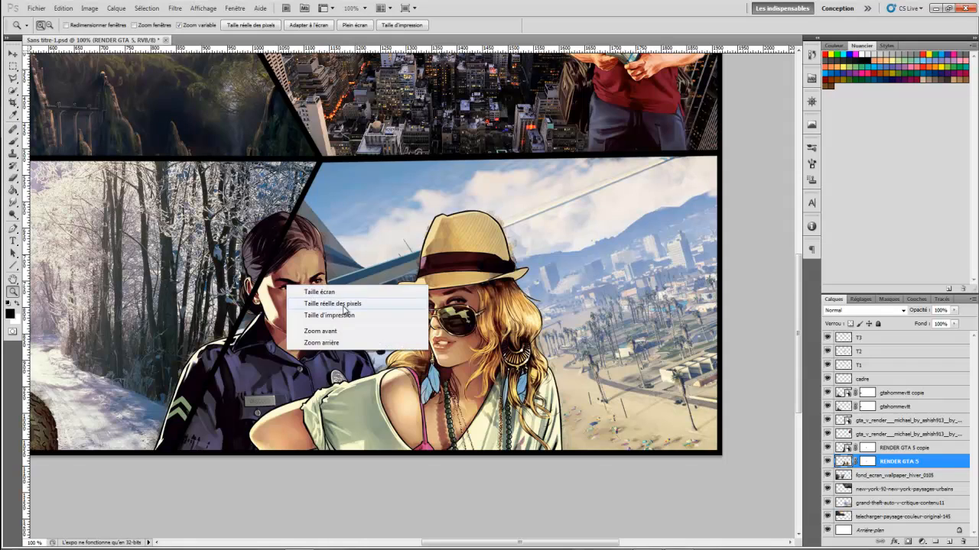
left_click(314, 291)
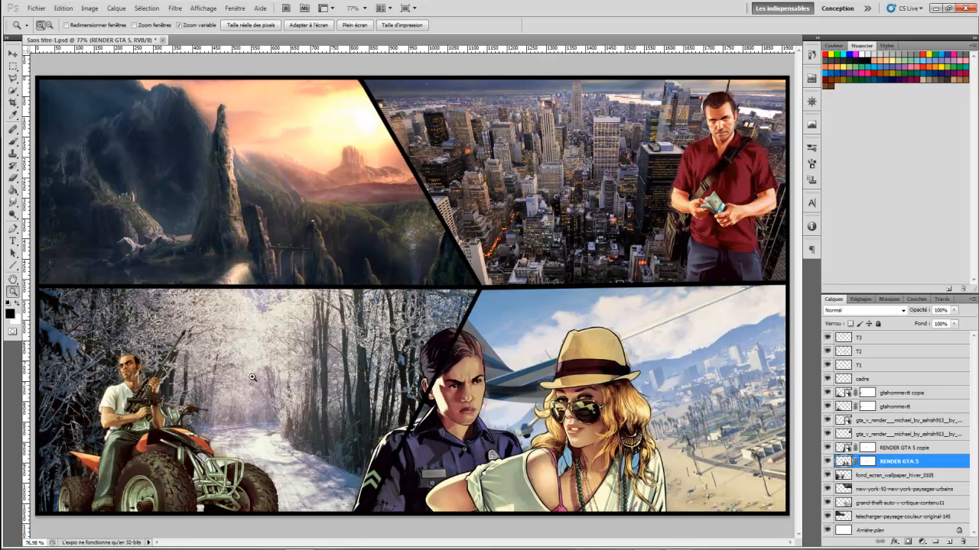
right_click(263, 314)
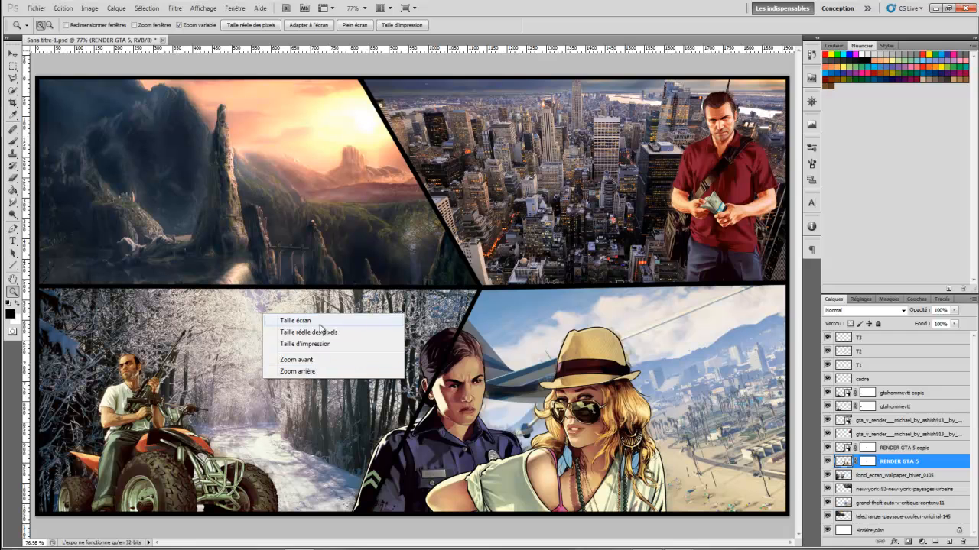
left_click(306, 321)
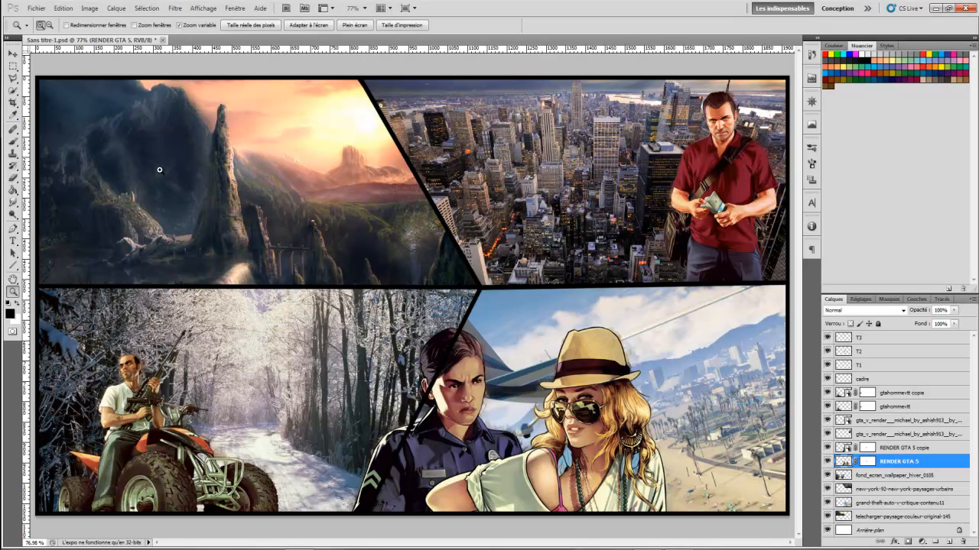
left_click(848, 390)
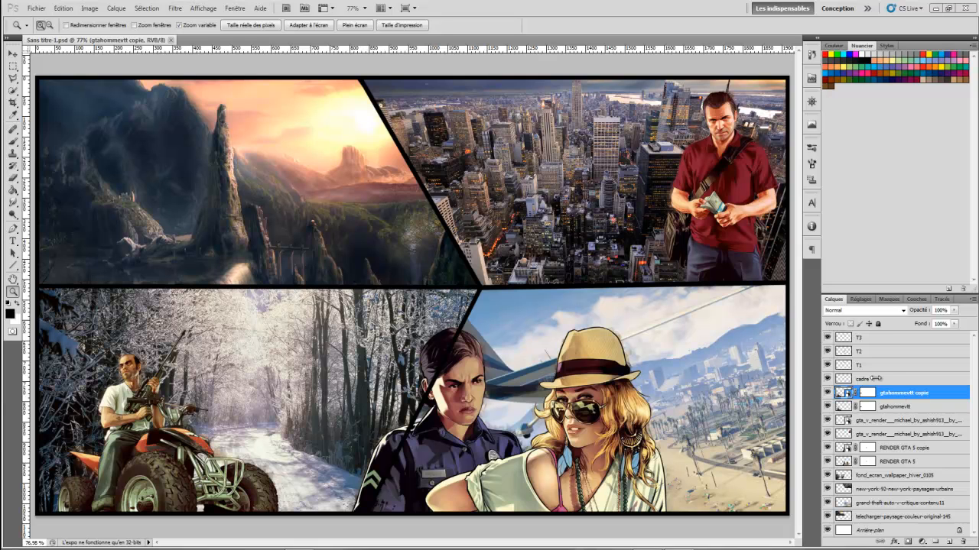
left_click(889, 383)
left_click(905, 396)
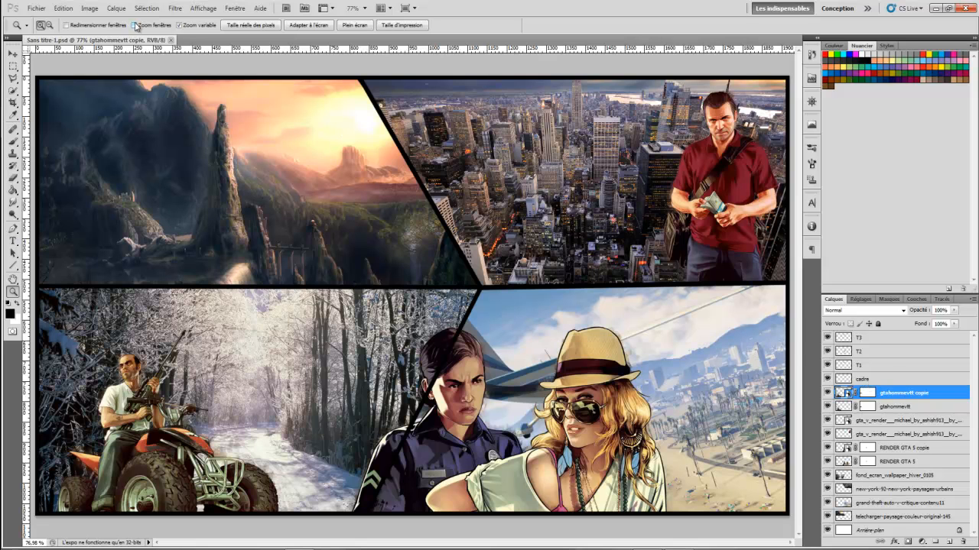
left_click(116, 8)
mouse_move(205, 101)
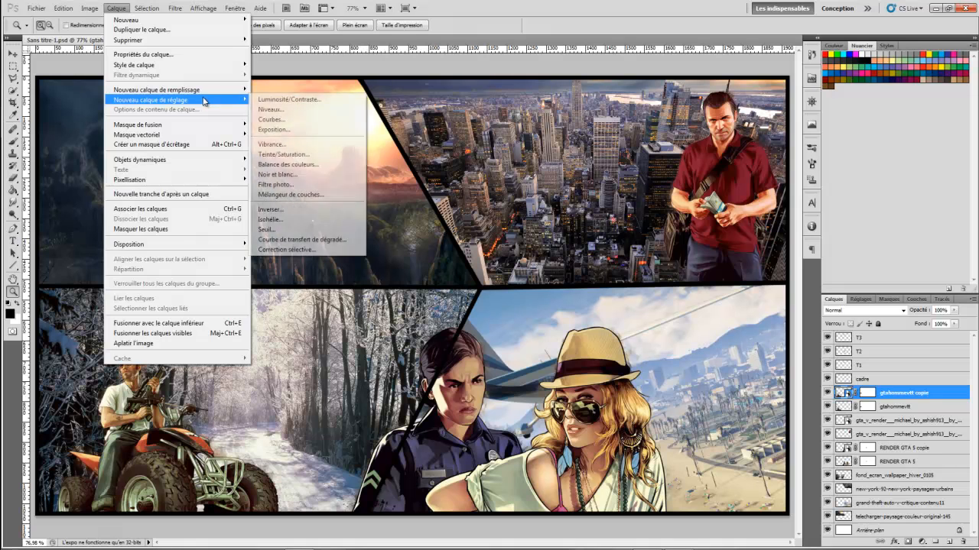
left_click(302, 240)
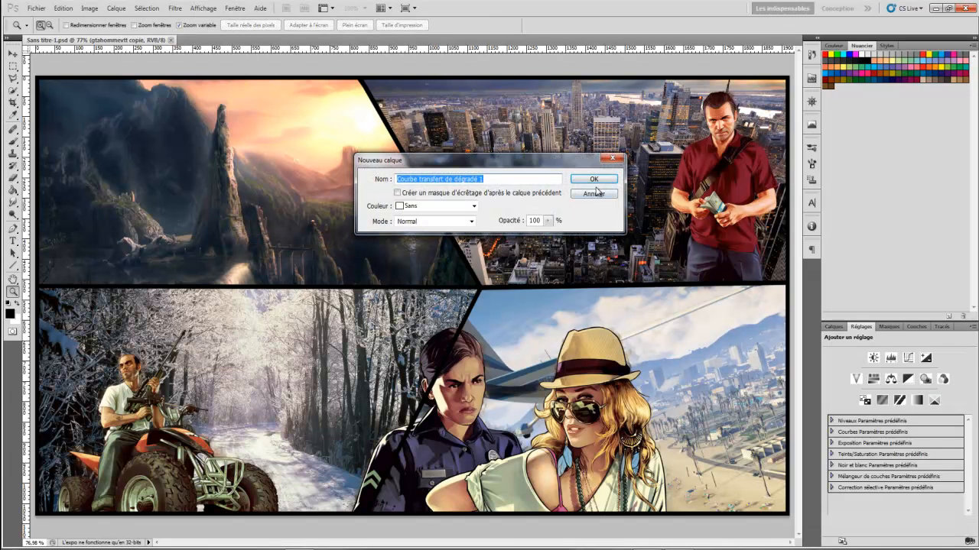
left_click(594, 181)
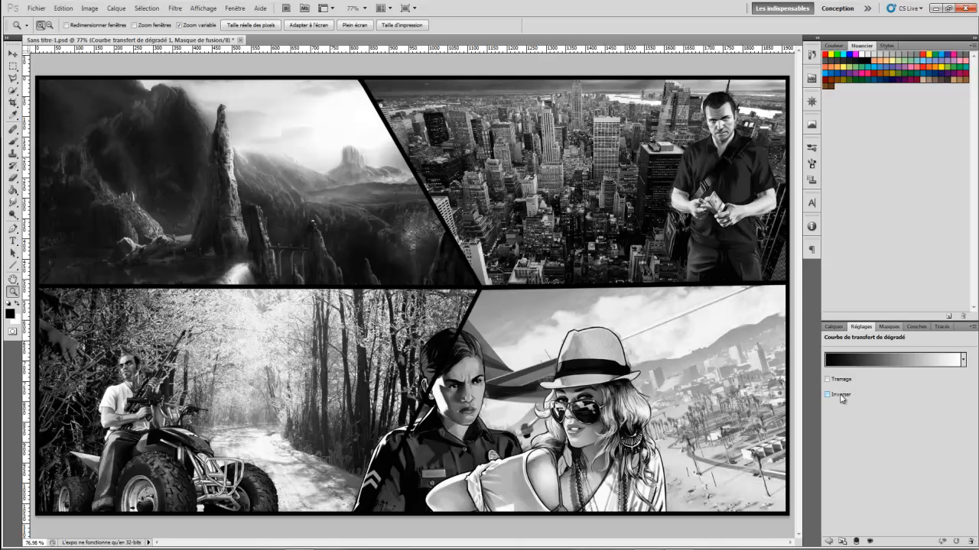
- Set the colour of the gradient map's dark starting stop to #007ee9
left_click(855, 361)
double_click(764, 227)
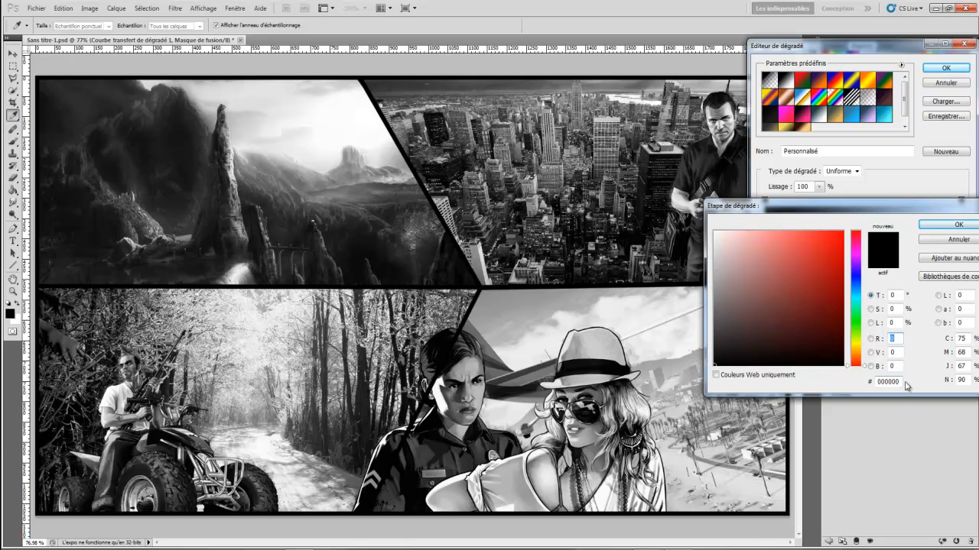
left_click_drag(898, 381, 847, 384)
type("007ee9")
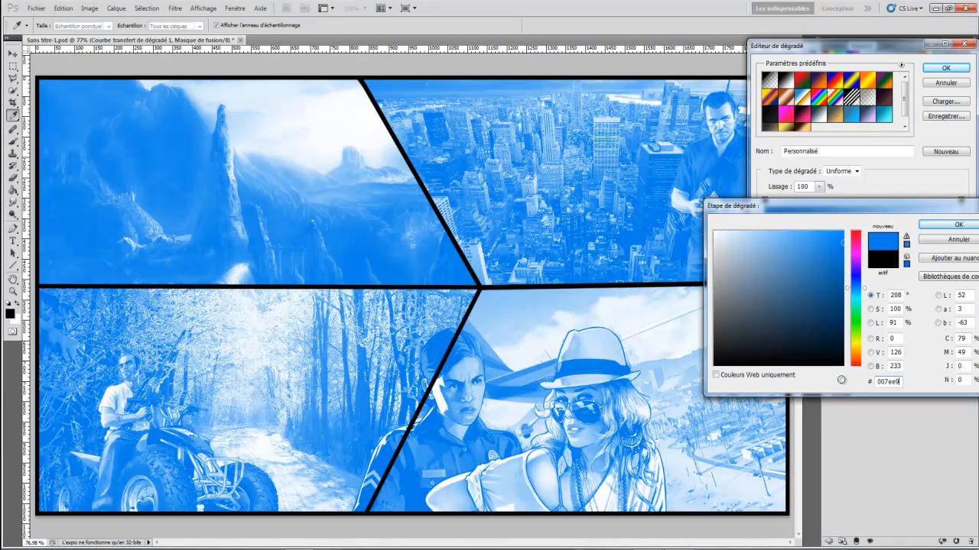
left_click(956, 226)
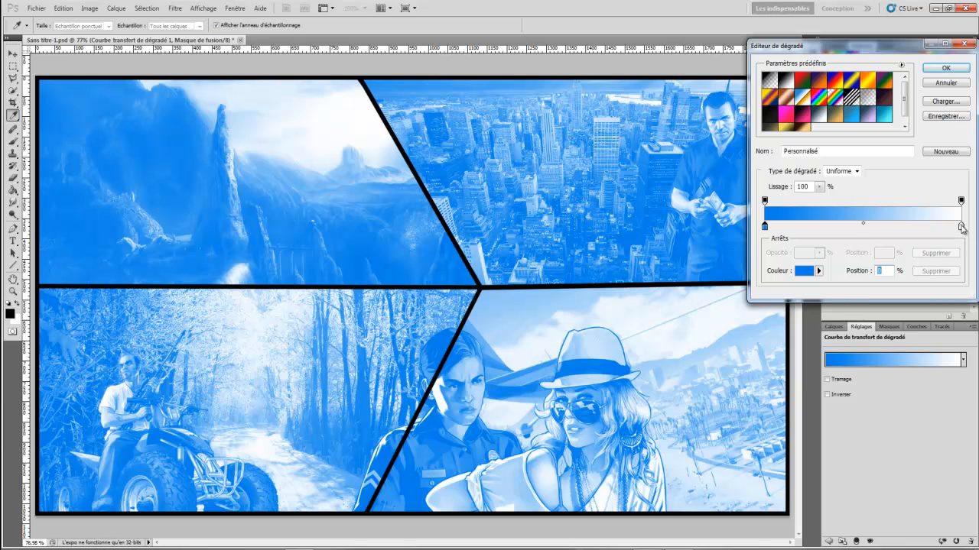
- Set the gradient's white end stop to black #000000, apply the gradient, and turn on Inverser and Tramage
double_click(961, 227)
left_click_drag(734, 336, 602, 426)
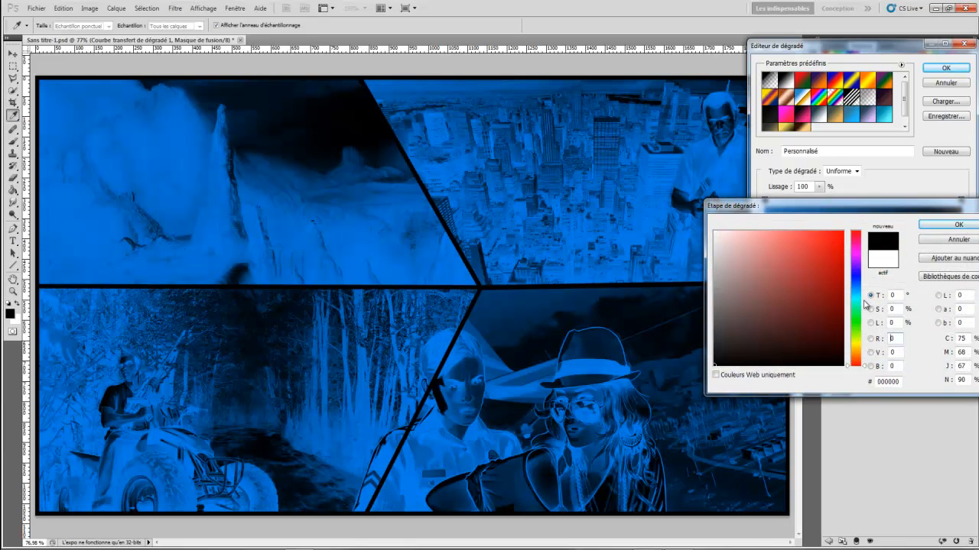
left_click(958, 225)
left_click(945, 67)
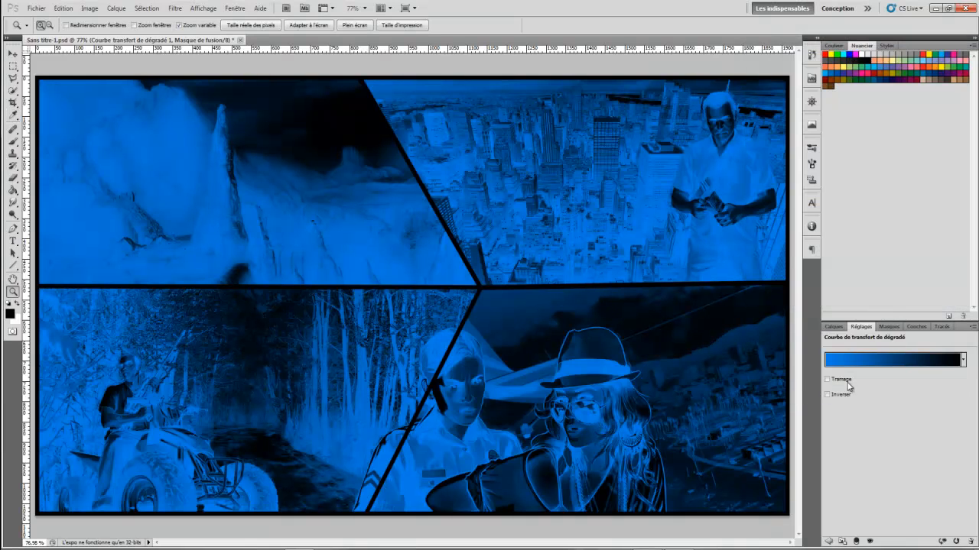
left_click(845, 396)
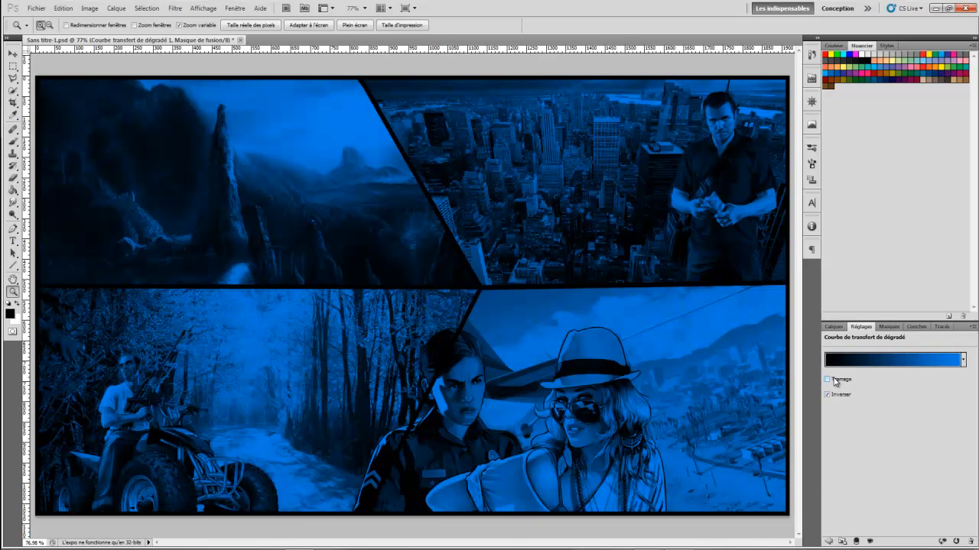
- Set the first gradient map layer's blend mode to Lumière tamisée and its opacity to 40%
left_click(834, 327)
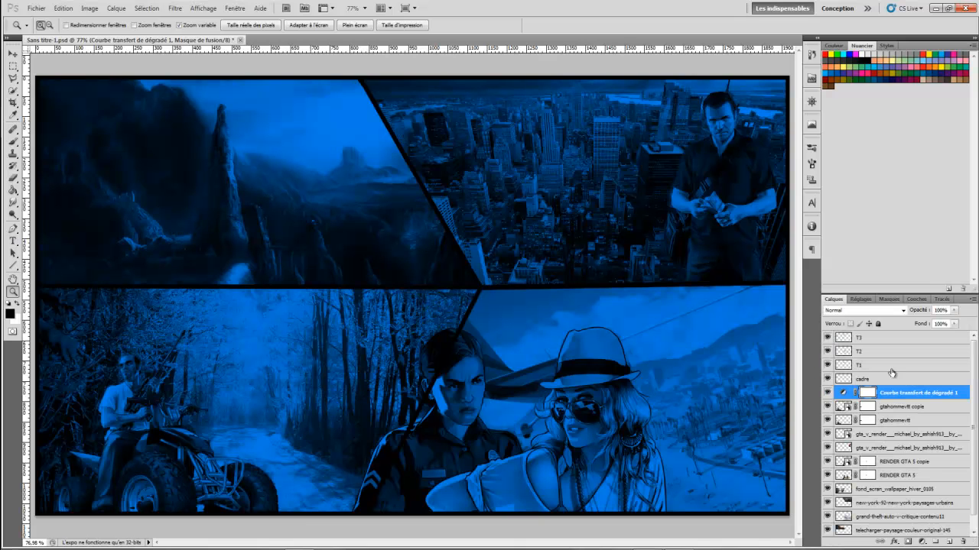
left_click(873, 312)
left_click(864, 183)
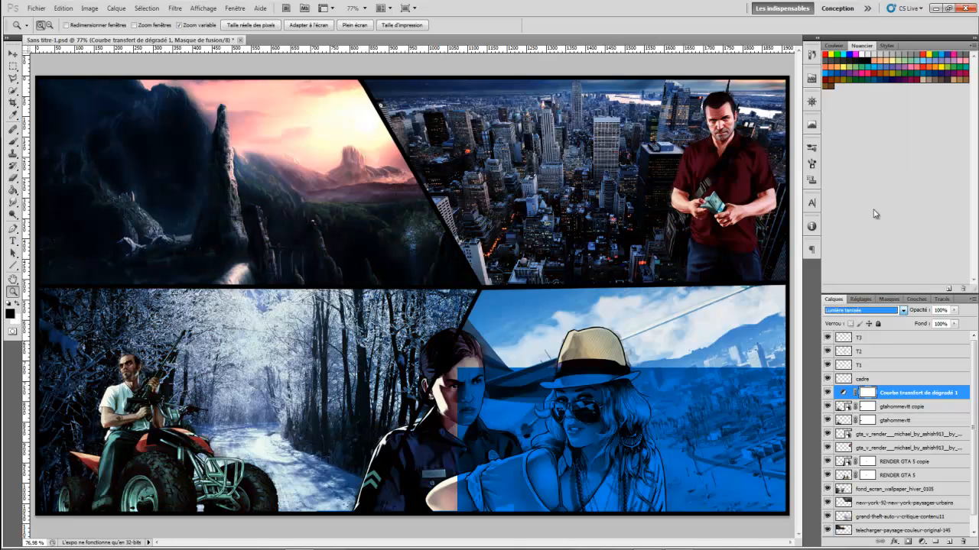
left_click(942, 311)
type("40")
key("Return")
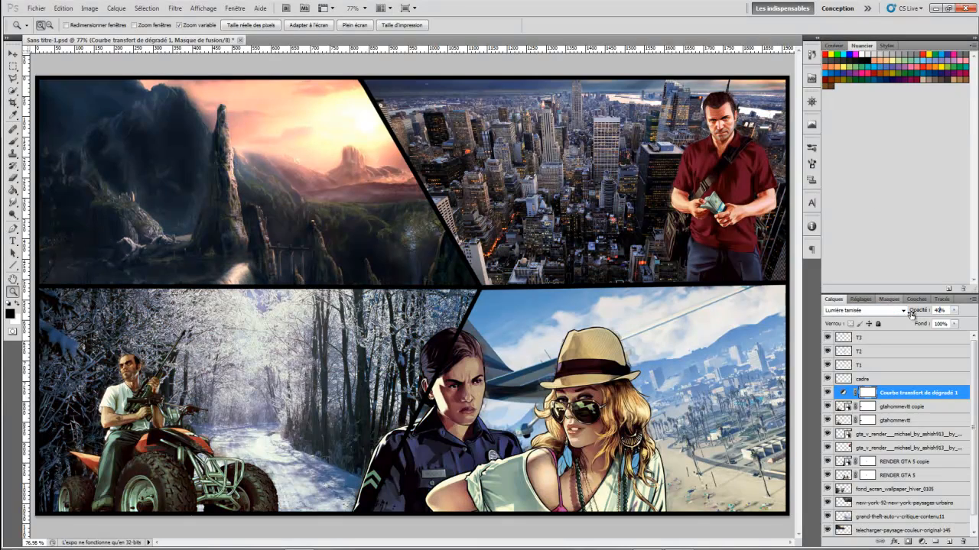
left_click(919, 313)
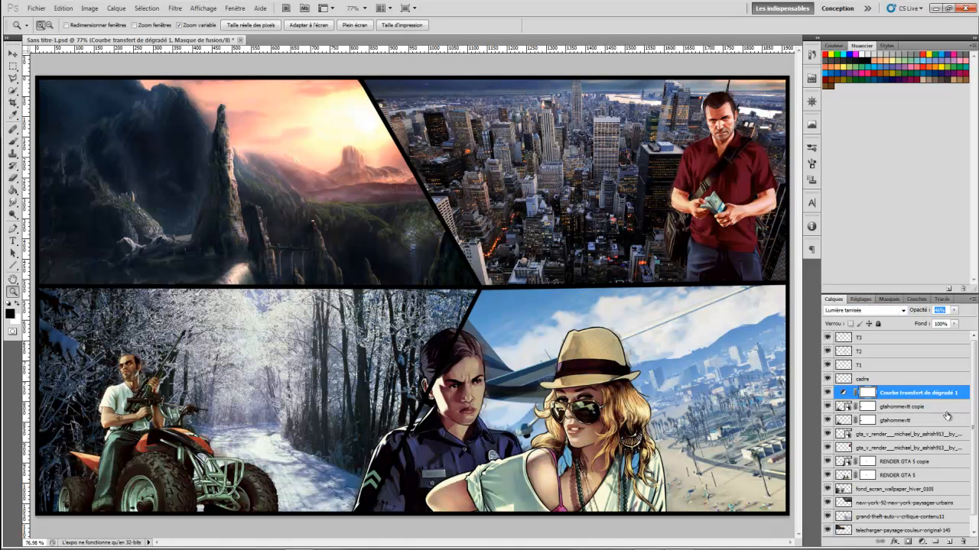
- Add a second, black-to-white Gradient Map adjustment layer in Lumière tamisée mode and lower its opacity
left_click(120, 9)
left_click(321, 240)
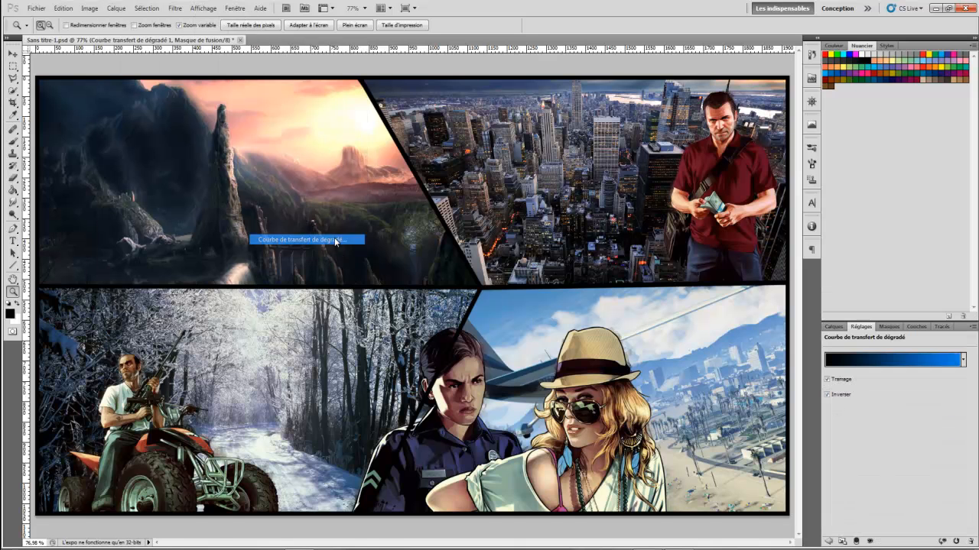
left_click(584, 181)
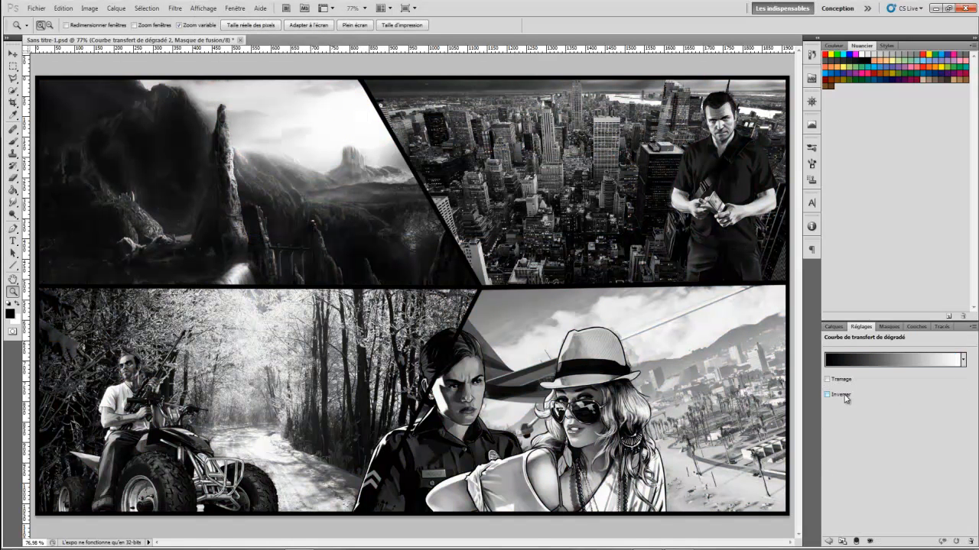
left_click(833, 328)
left_click(873, 312)
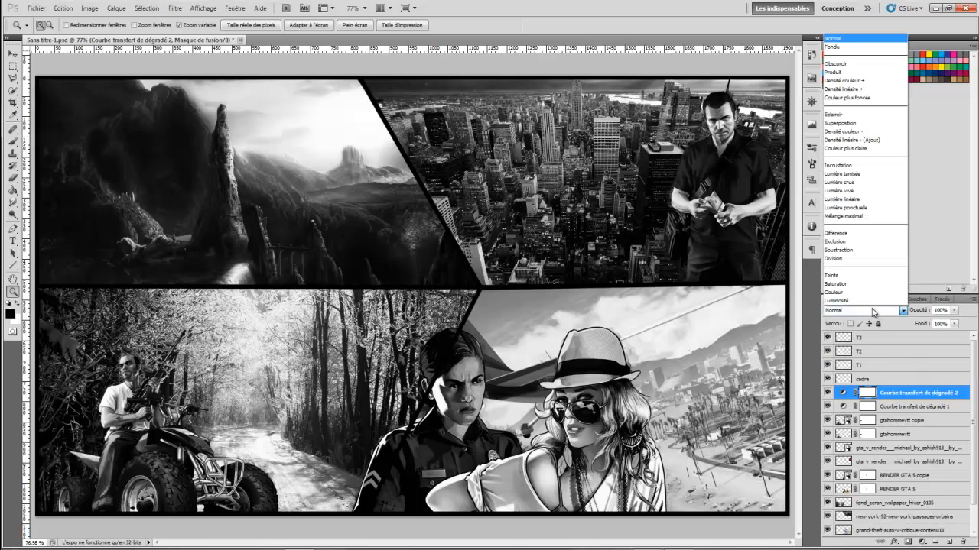
left_click(858, 173)
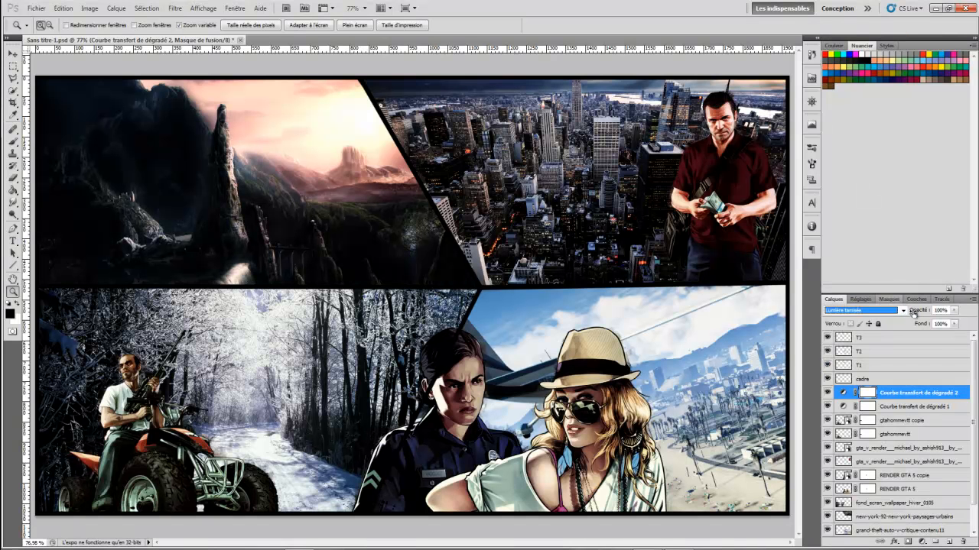
left_click_drag(913, 312, 879, 310)
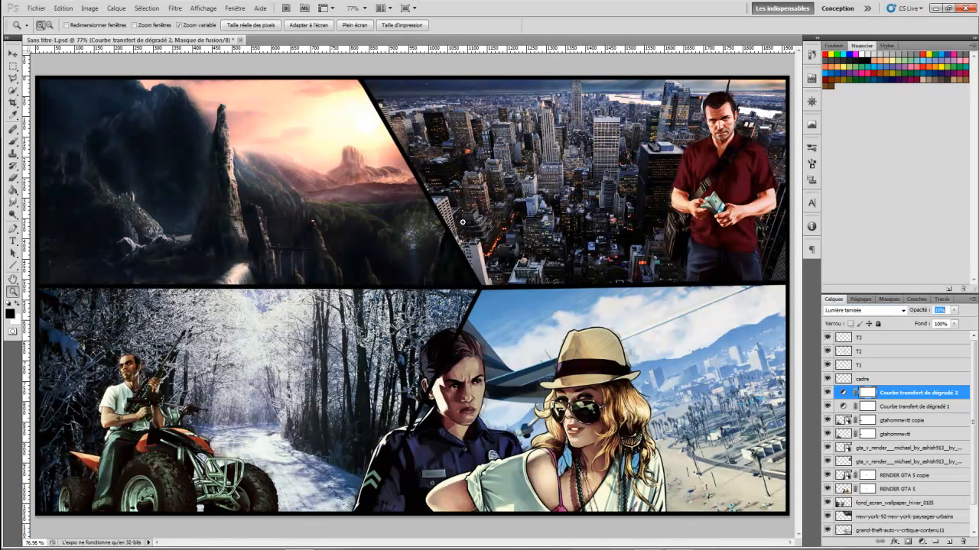
- Add a third Gradient Map adjustment layer and apply the violet-to-orange preset gradient without inverting it
left_click(116, 7)
mouse_move(216, 103)
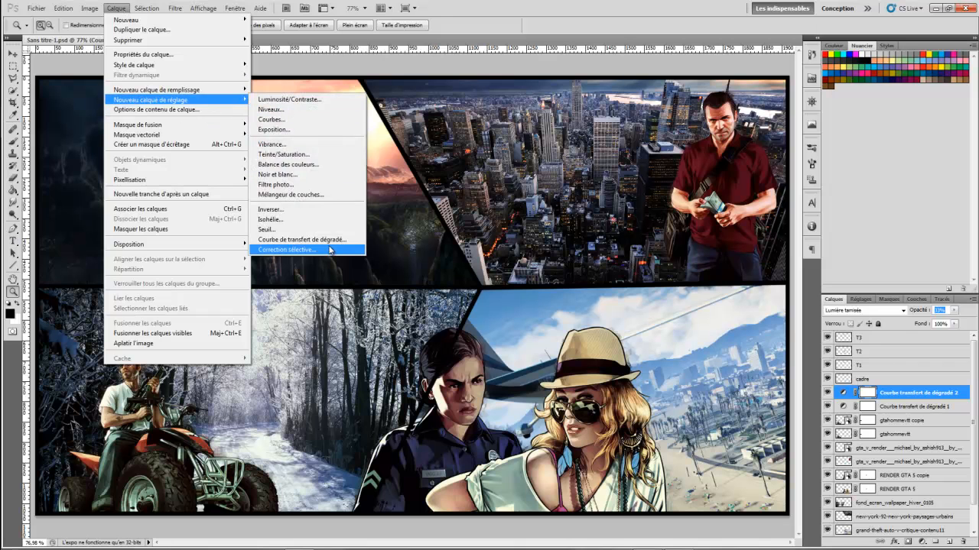
left_click(332, 240)
left_click(586, 180)
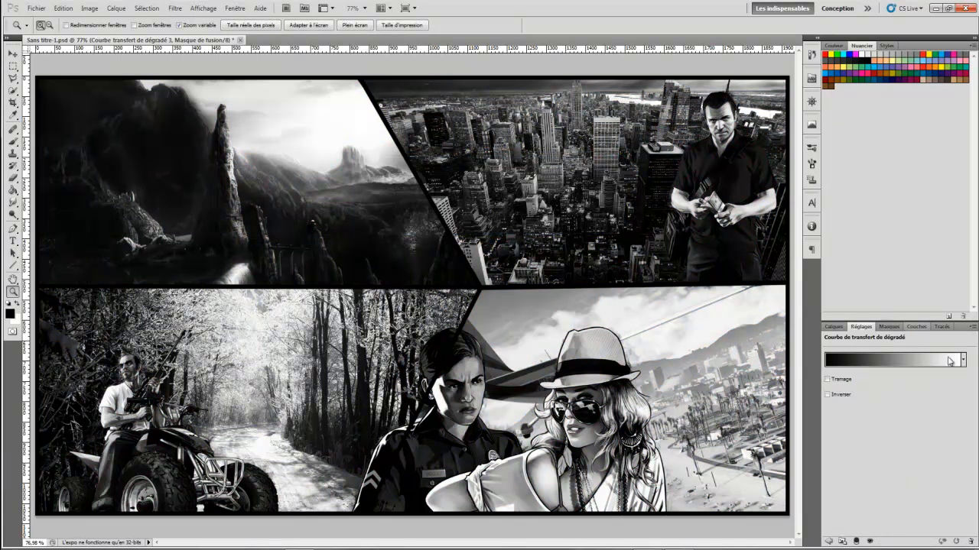
left_click(833, 395)
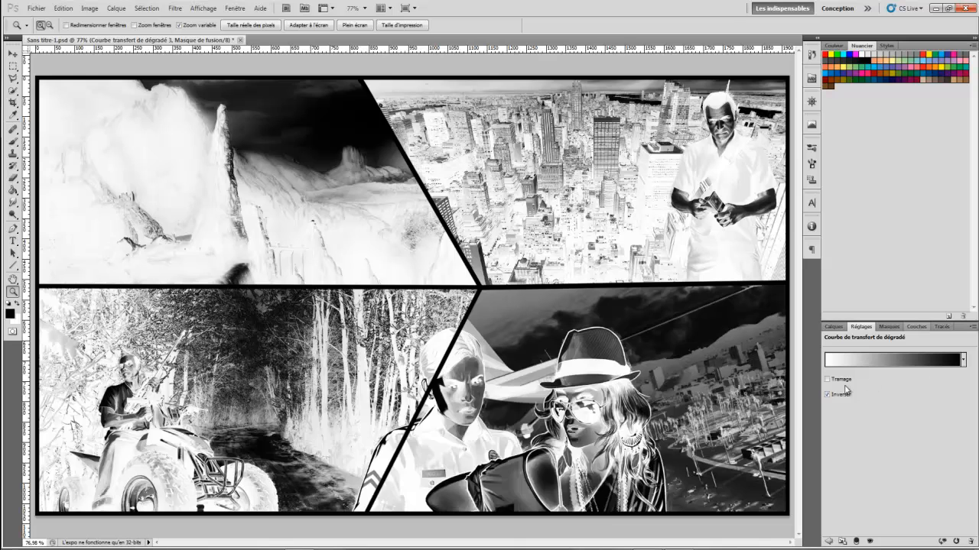
left_click(834, 396)
left_click(961, 360)
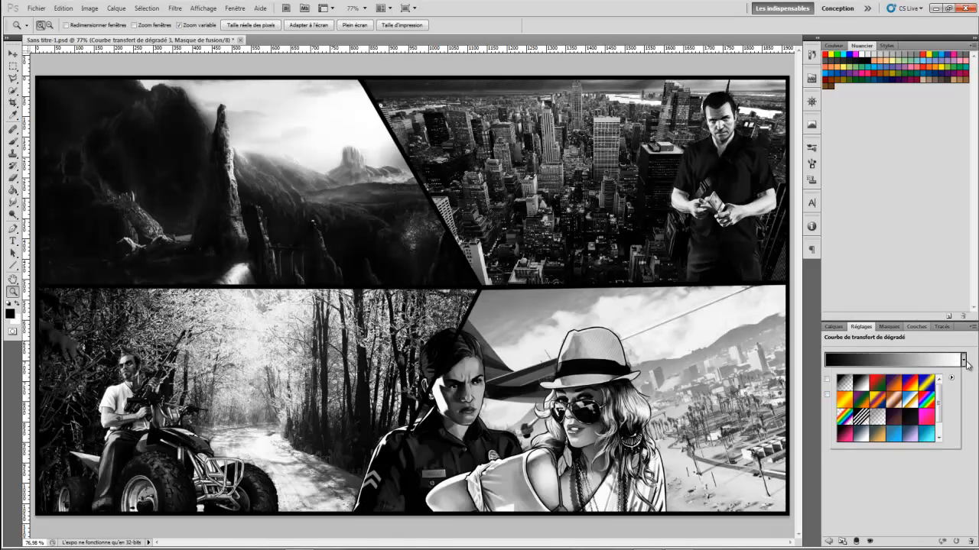
left_click(895, 392)
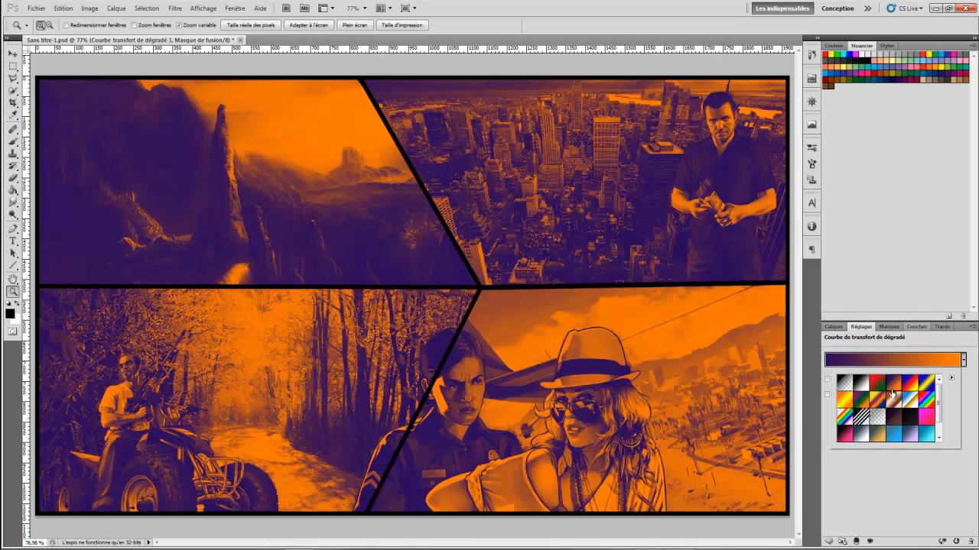
left_click(881, 478)
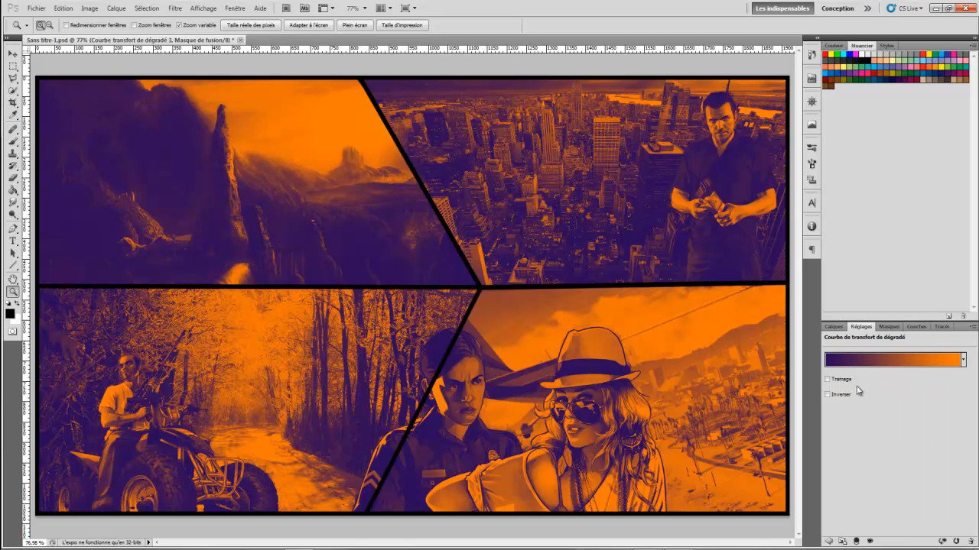
- Set the third gradient map layer's blend mode to Lumière tamisée and lower its opacity
left_click(832, 326)
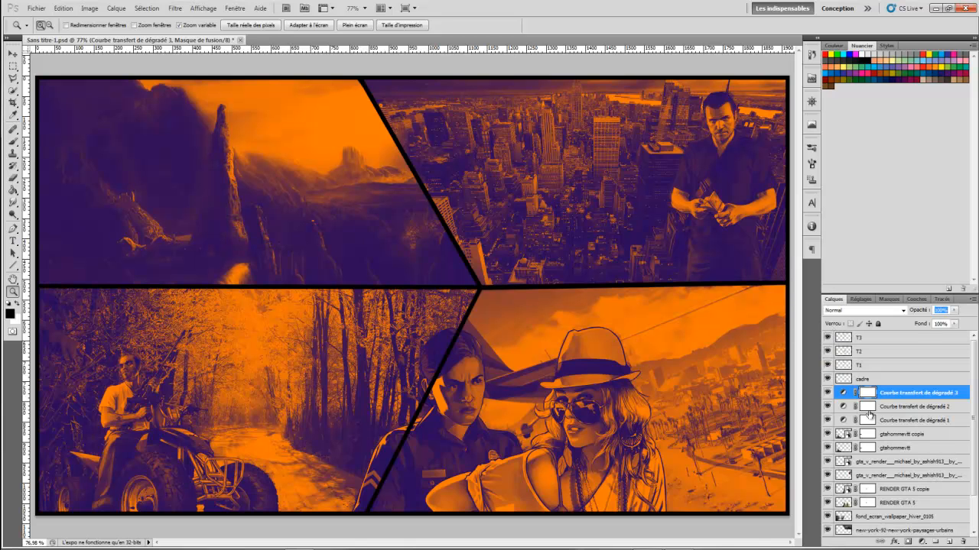
left_click(879, 314)
left_click(870, 183)
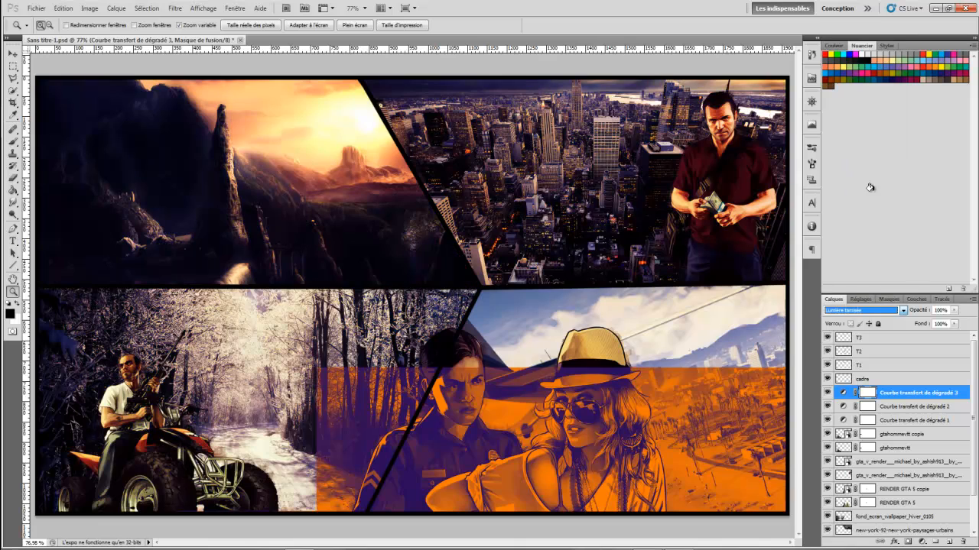
left_click_drag(920, 310, 883, 316)
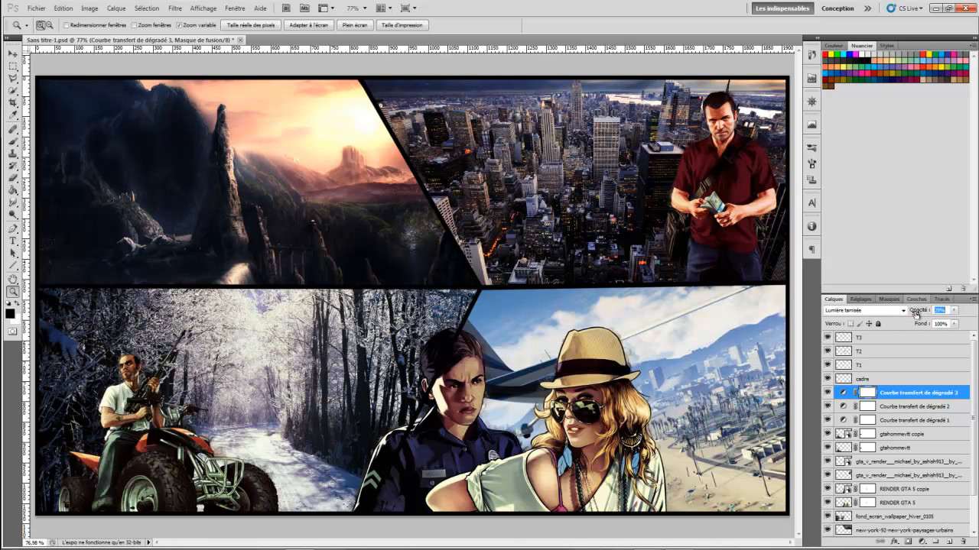
- Create a new layer directly above the third gradient map layer and name it couleur doré
left_click(910, 394)
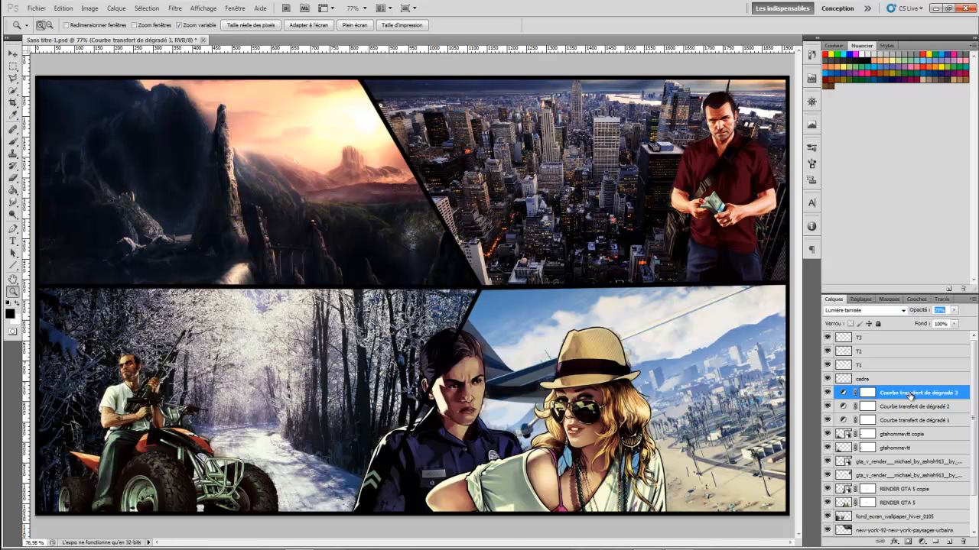
left_click(949, 544)
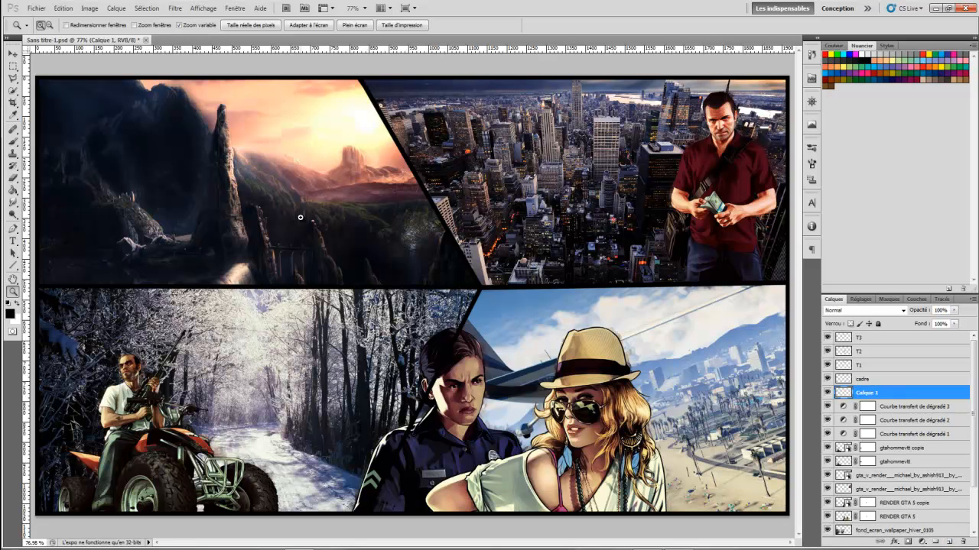
double_click(852, 392)
type("couleur doré")
left_click(915, 391)
- Set up a soft round brush at 422 px, 0% hardness and 80% opacity, and set the couleur doré layer to Incrustation
left_click_drag(13, 142, 65, 149)
right_click(281, 213)
left_click(306, 284)
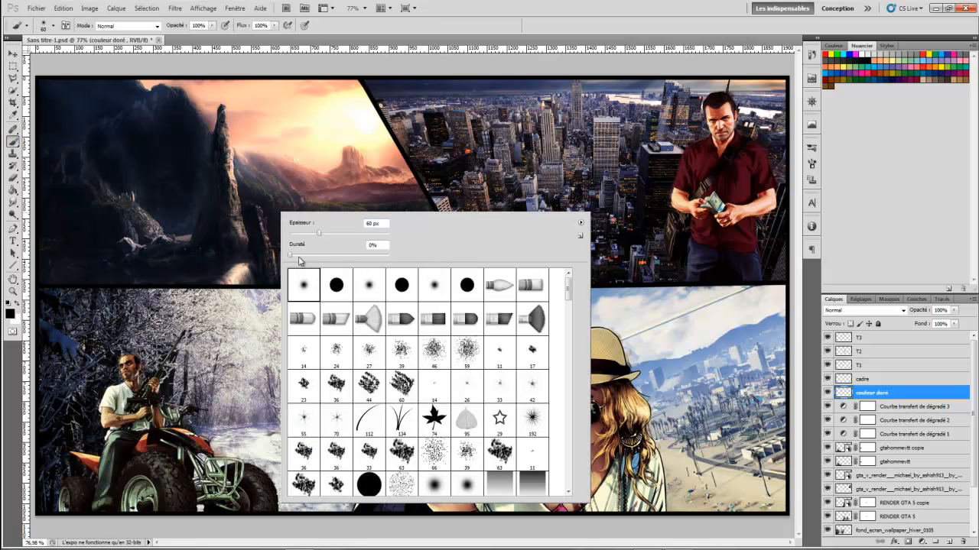
left_click_drag(328, 235, 375, 234)
left_click_drag(182, 29, 171, 29)
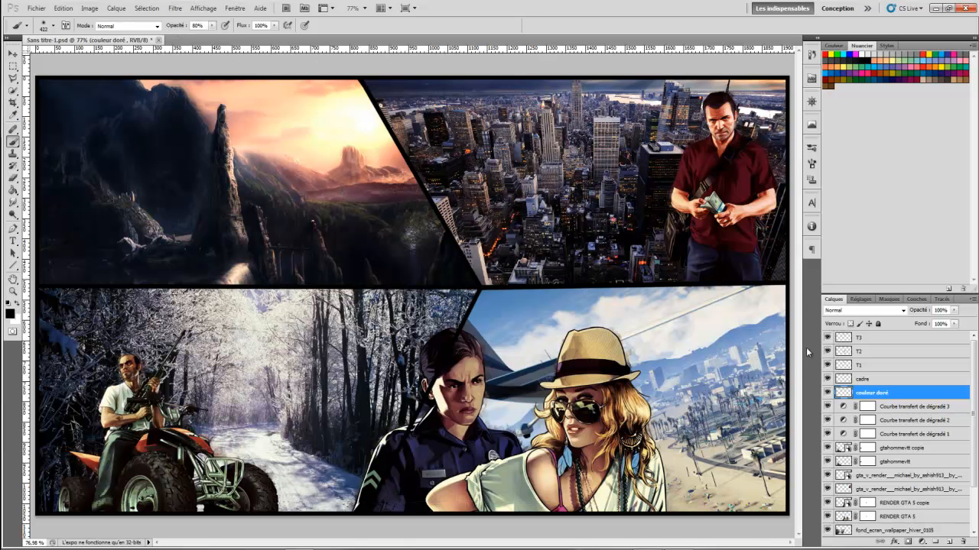
left_click(840, 309)
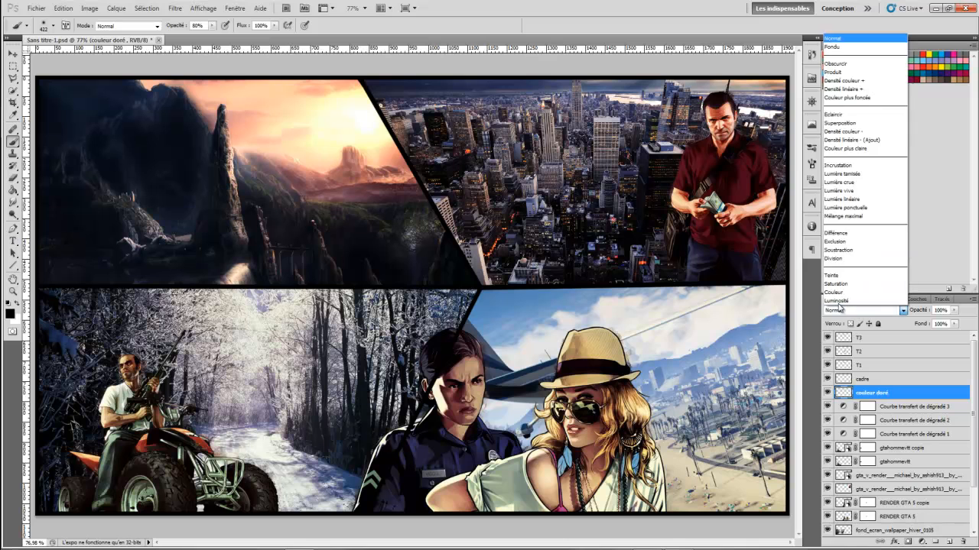
left_click(838, 165)
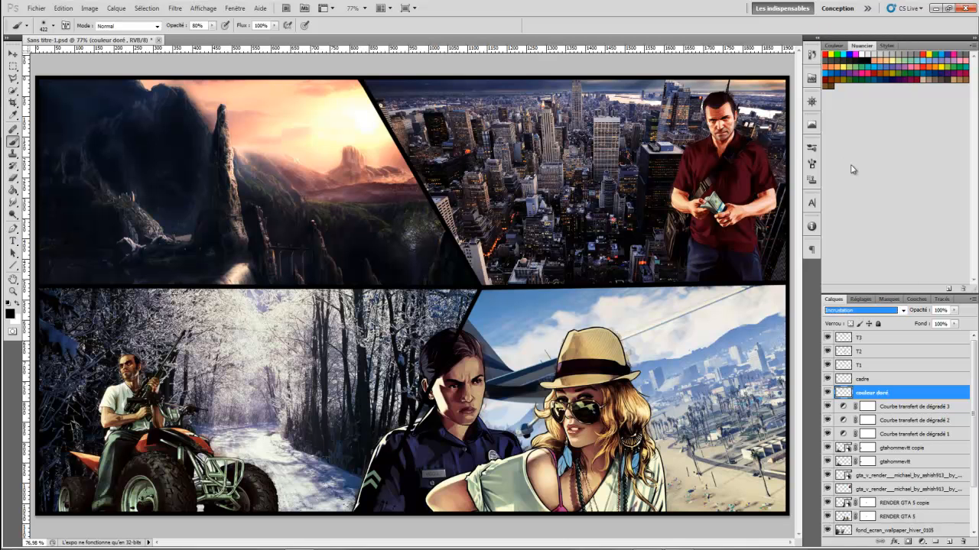
left_click(305, 183)
left_click(811, 54)
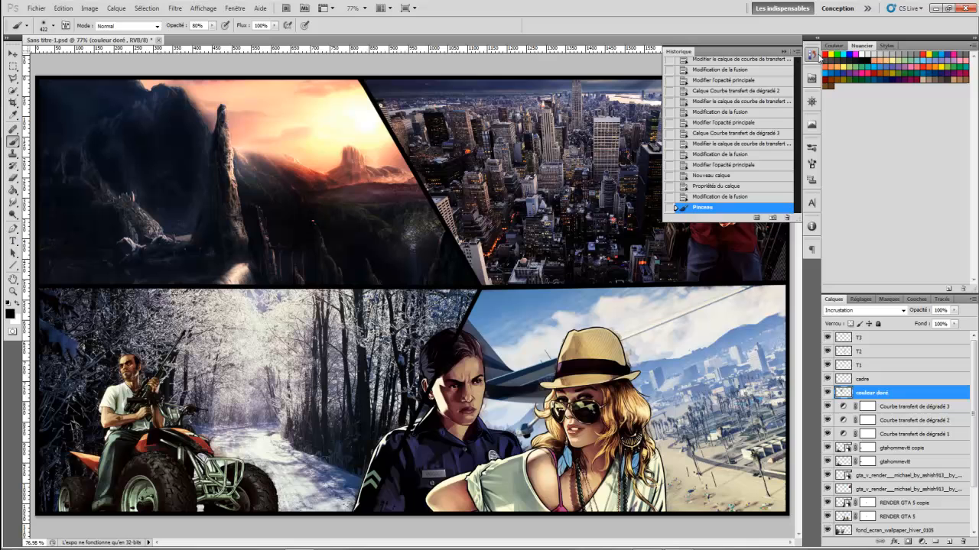
left_click(719, 196)
left_click(811, 55)
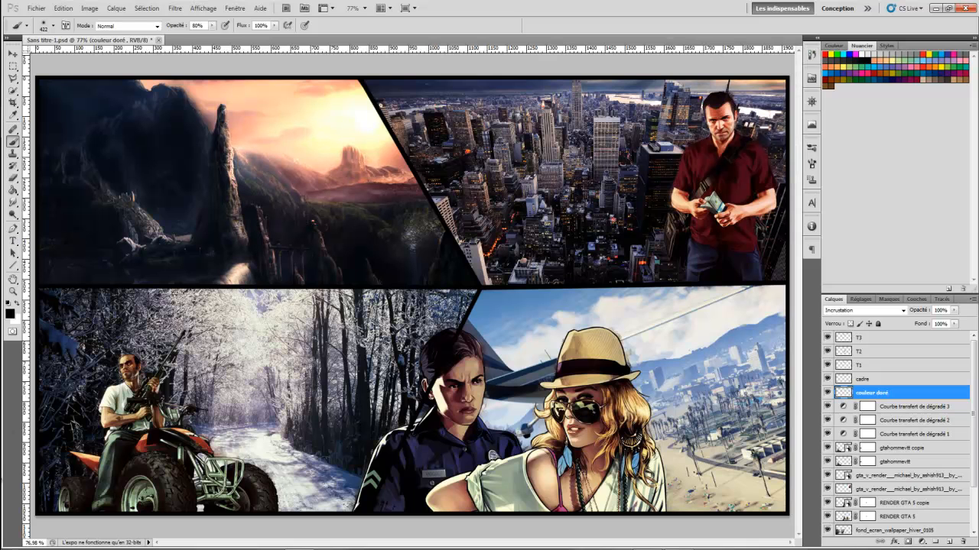
- Set the foreground colour to golden yellow #ffd05e
left_click(10, 314)
left_click_drag(857, 358, 857, 347)
left_click(801, 261)
left_click_drag(801, 261, 807, 231)
left_click_drag(860, 351, 860, 353)
left_click_drag(807, 235, 796, 231)
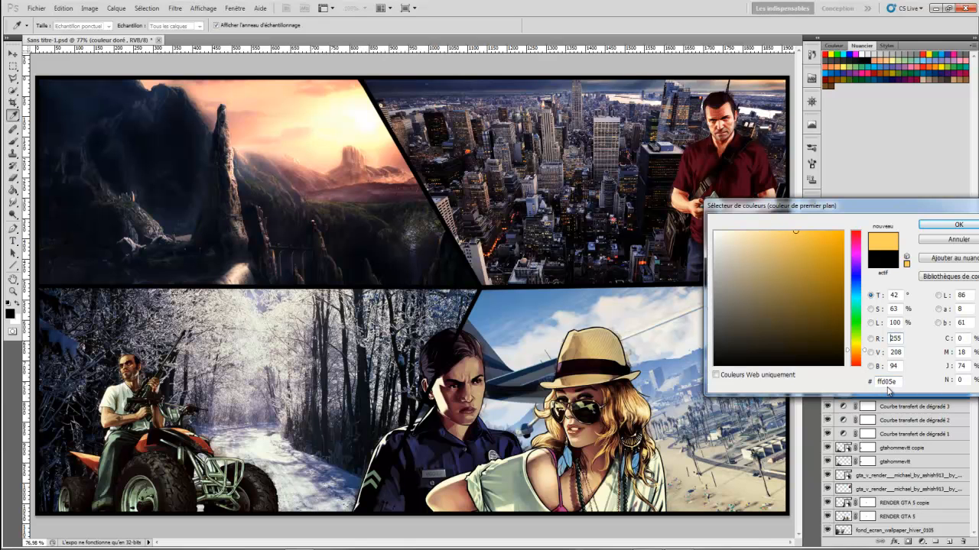
left_click(943, 225)
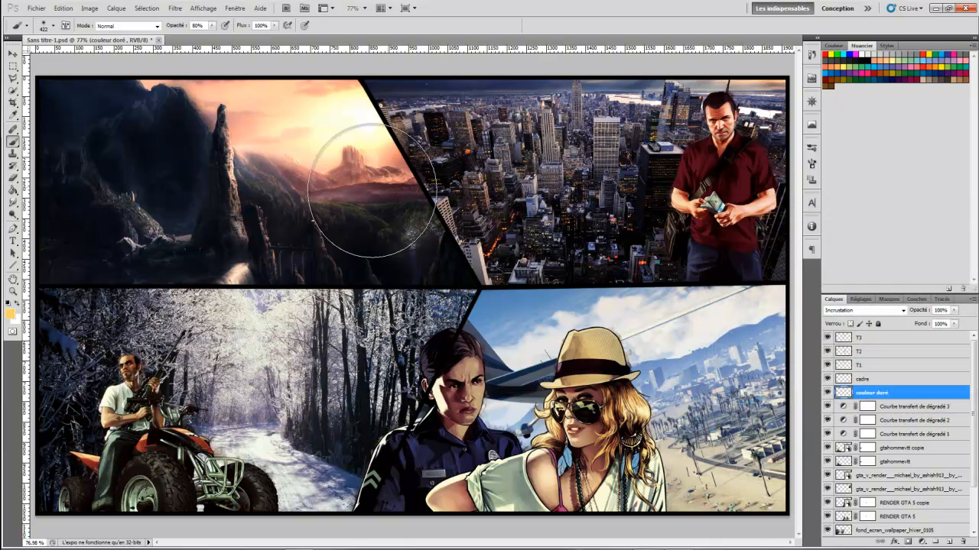
- Paint golden yellow light over the sunset, city, forest and beach panels on the couleur doré layer
mouse_move(245, 243)
left_mouse_down()
mouse_move(297, 189)
mouse_move(257, 212)
mouse_move(178, 289)
mouse_move(267, 204)
mouse_move(248, 241)
mouse_move(240, 200)
mouse_move(204, 327)
mouse_move(261, 373)
mouse_move(223, 335)
mouse_move(449, 333)
mouse_move(497, 360)
mouse_move(374, 372)
mouse_move(494, 462)
mouse_move(555, 394)
mouse_move(520, 321)
mouse_move(472, 319)
mouse_move(497, 246)
mouse_move(432, 203)
mouse_move(485, 207)
mouse_move(524, 178)
mouse_move(553, 210)
mouse_move(523, 274)
mouse_move(559, 217)
mouse_move(509, 289)
mouse_move(531, 276)
mouse_move(571, 348)
mouse_move(389, 520)
mouse_move(372, 519)
mouse_move(356, 484)
mouse_move(291, 425)
mouse_move(447, 399)
mouse_move(352, 382)
mouse_move(309, 333)
mouse_move(308, 228)
left_mouse_up()
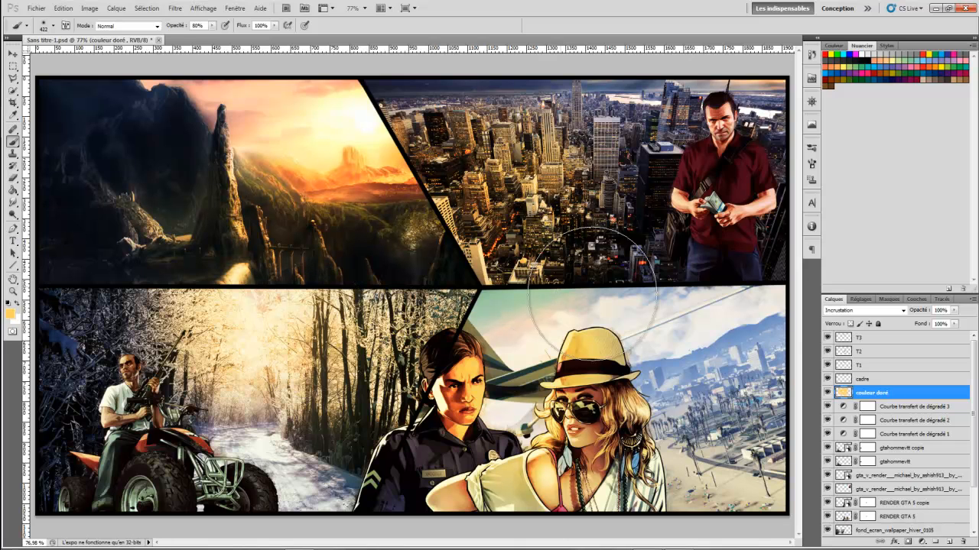
left_click(12, 291)
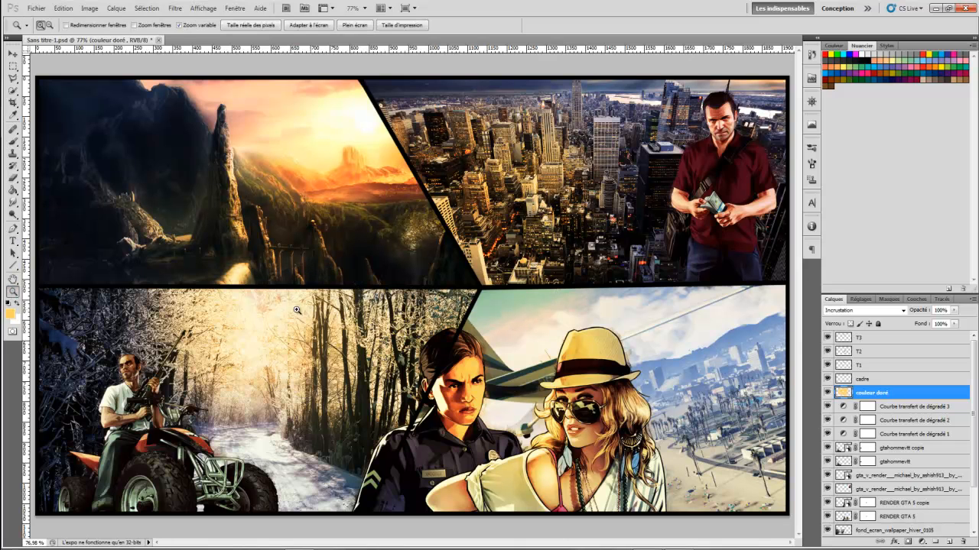
right_click(231, 326)
left_click(297, 383)
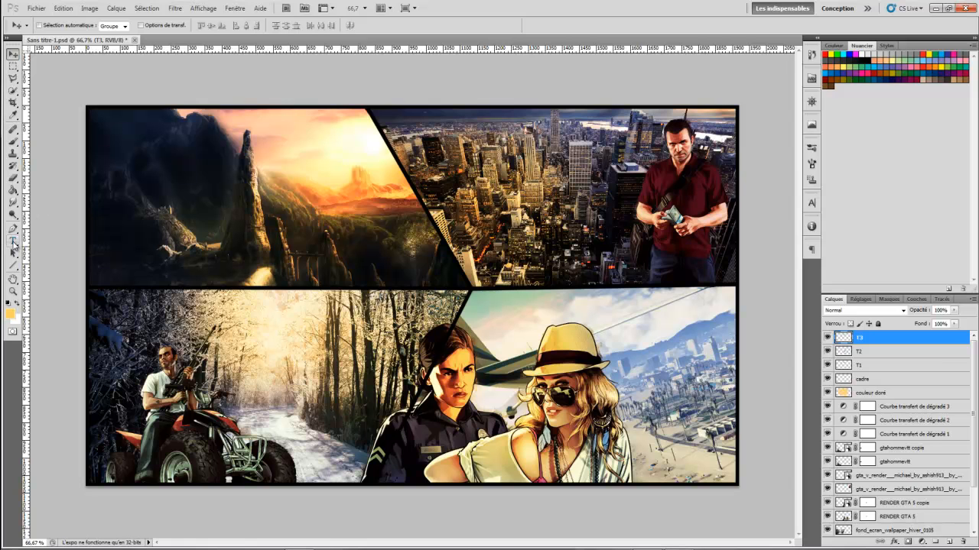
- Add a white title reading Kligrafik in Pricedown at 212.01 pt, centred just above the line dividing the upper and lower panels
left_click(13, 242)
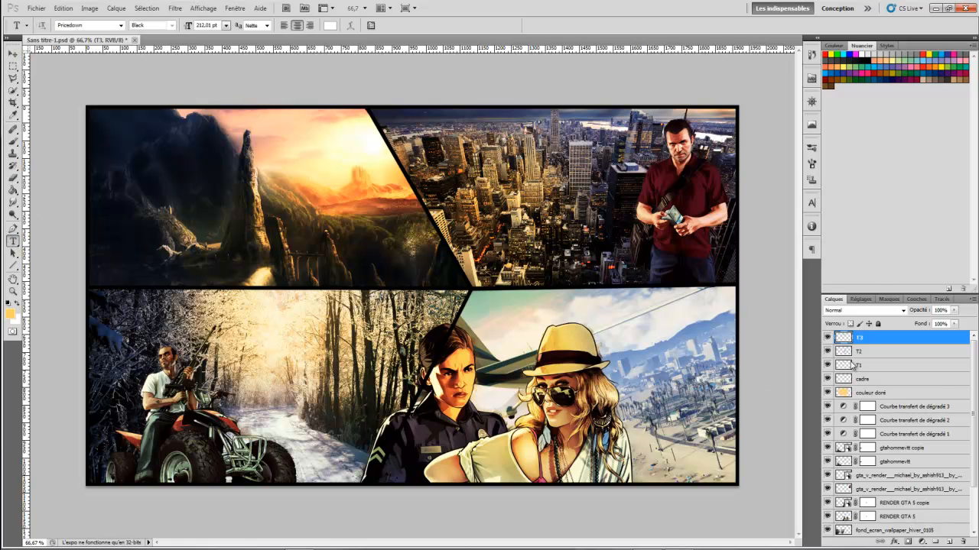
left_click(119, 25)
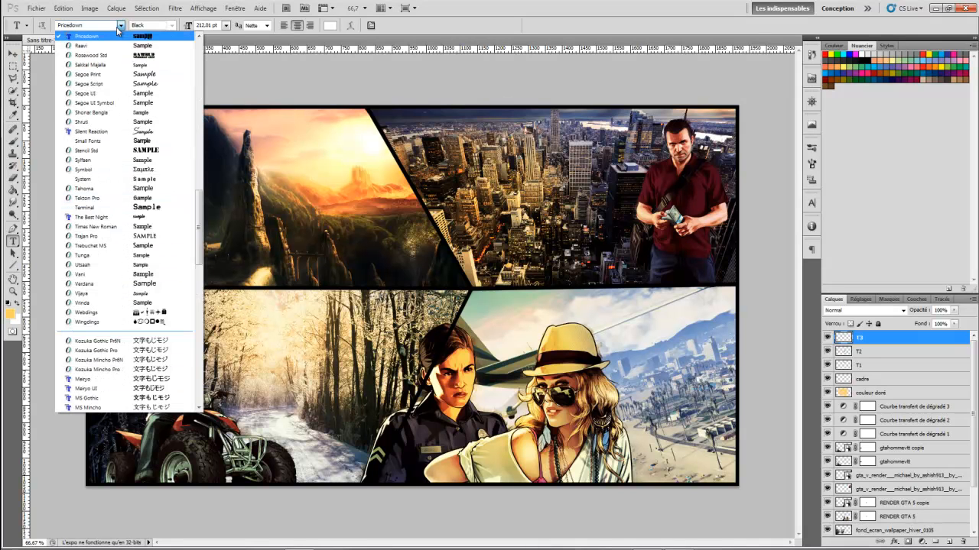
scroll(99, 192, "up", 2)
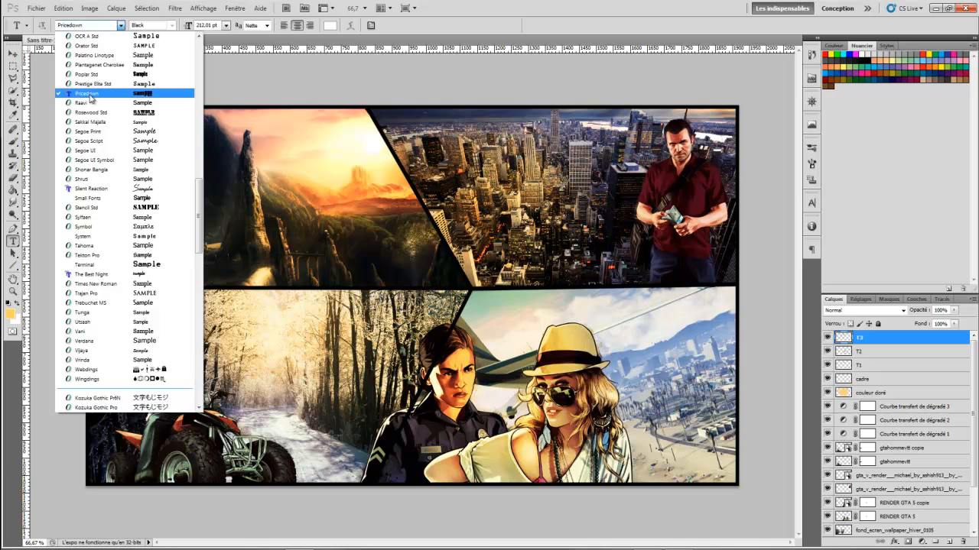
left_click(91, 95)
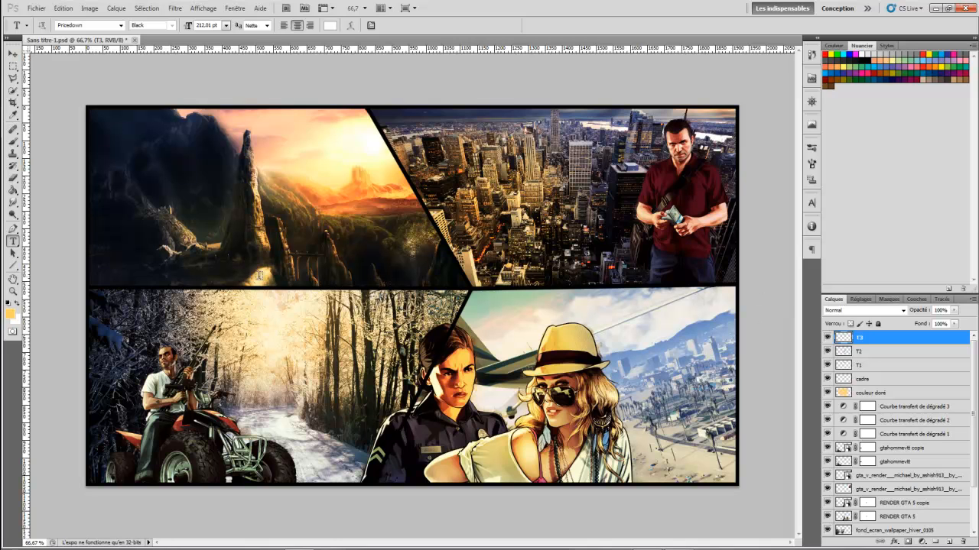
left_click(355, 266)
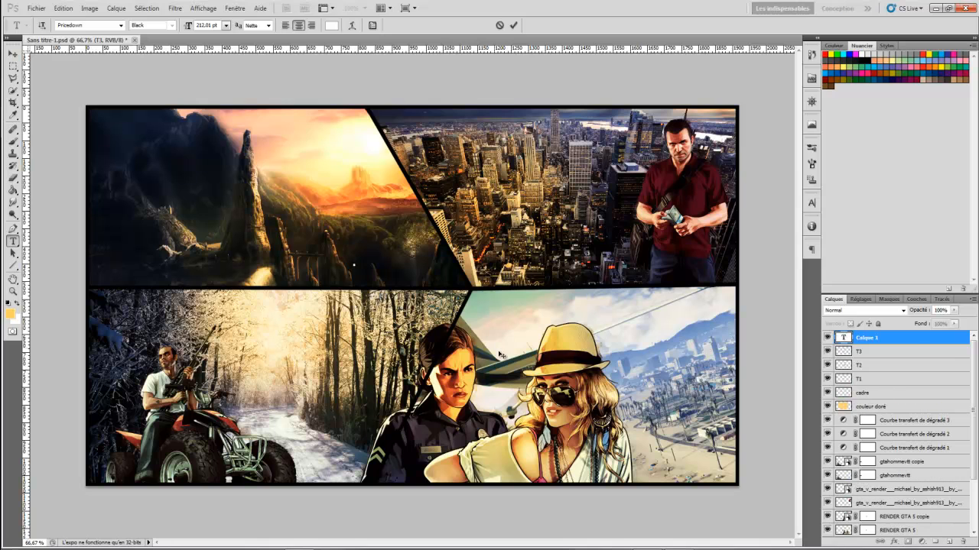
type("K")
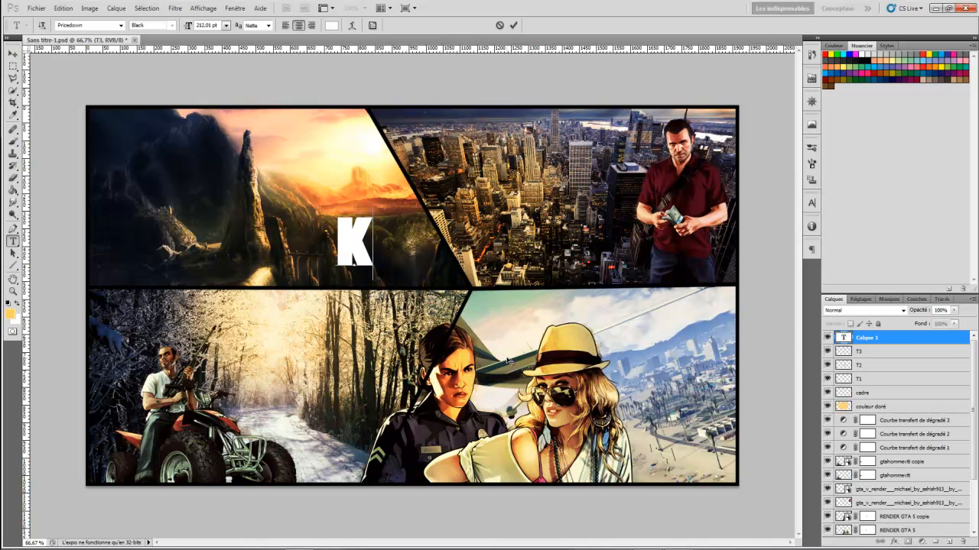
type("ILL")
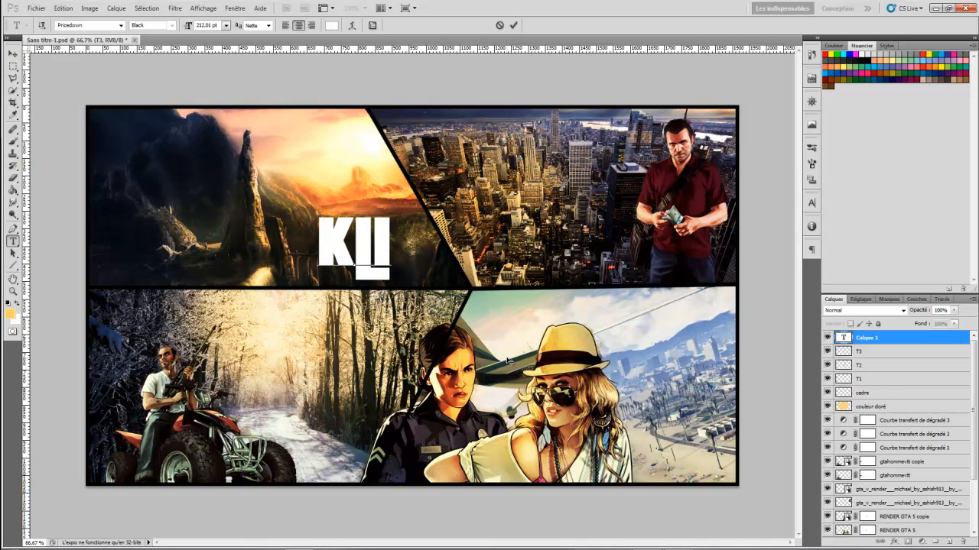
type("GRAFIK")
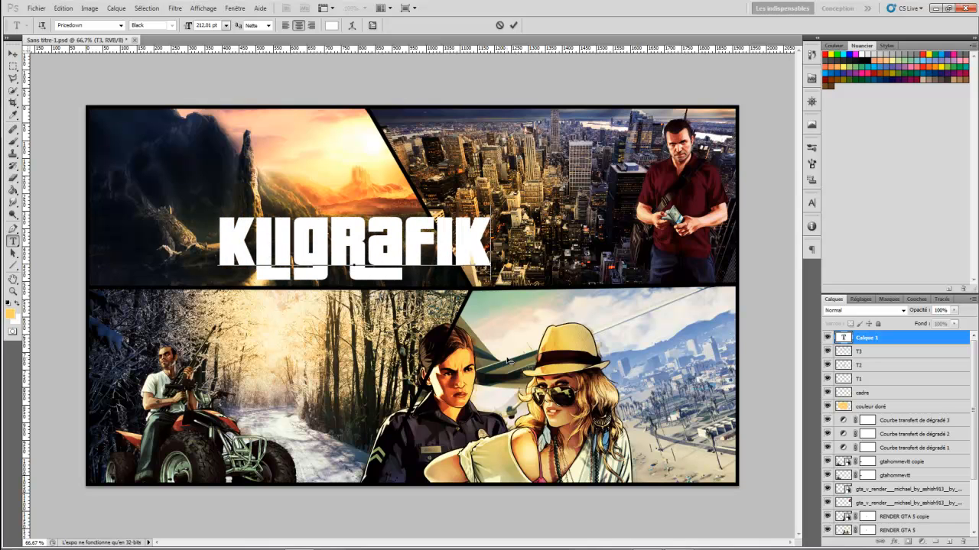
left_click_drag(468, 307, 532, 319)
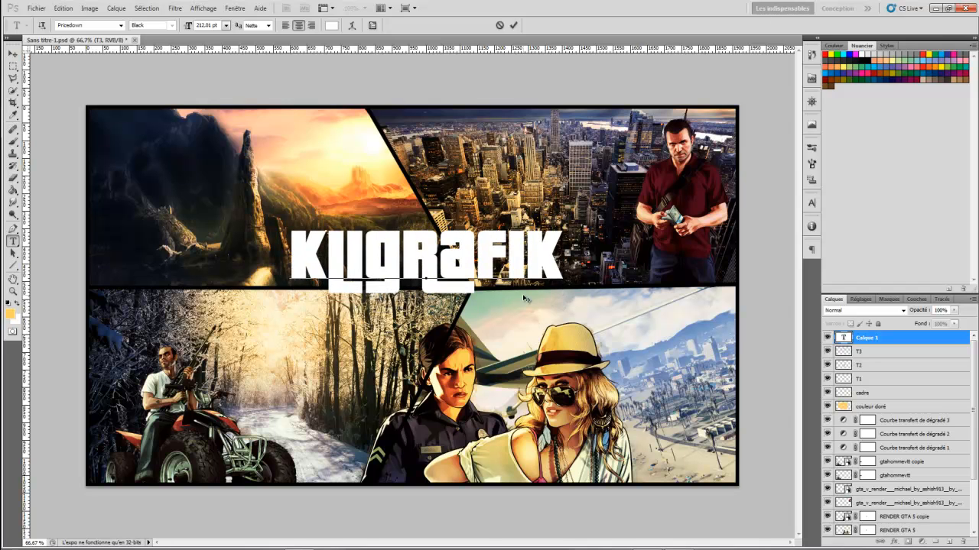
left_click(866, 339)
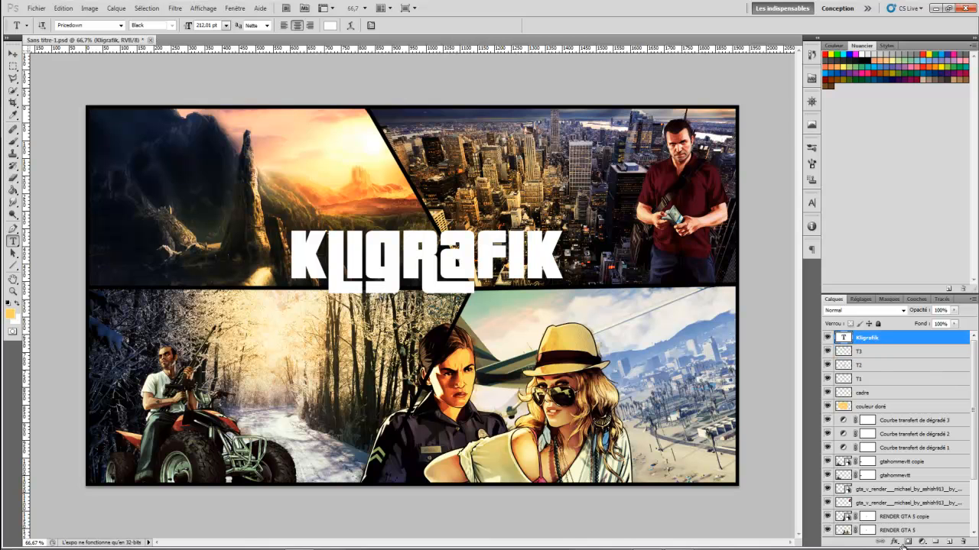
- Add a black outside stroke (Contour) to the Kligrafik text layer and increase its size
left_click(898, 544)
left_click(898, 419)
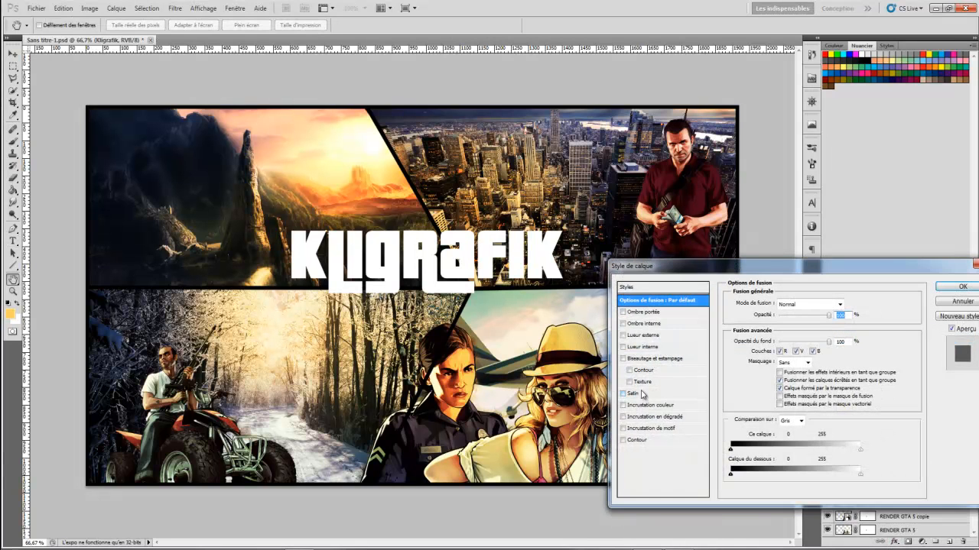
left_click(637, 441)
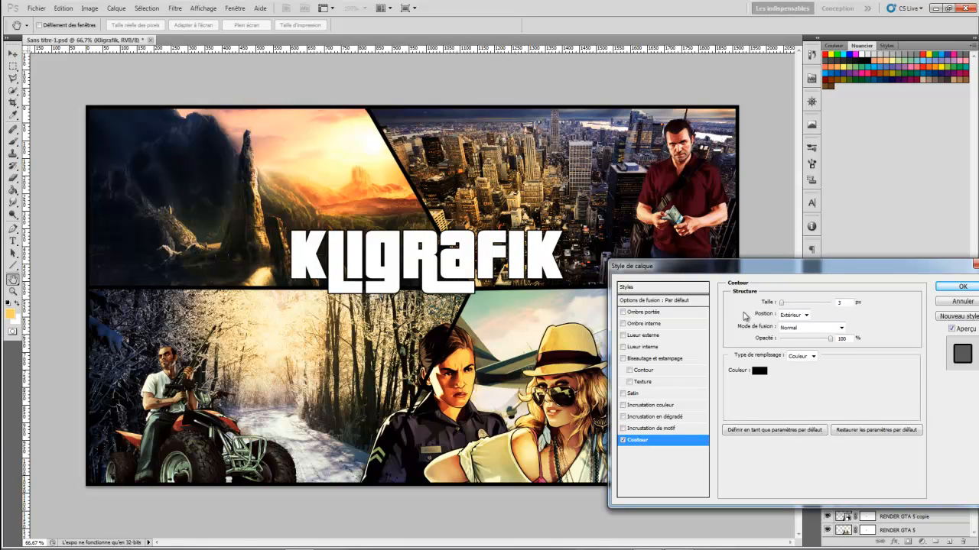
left_click_drag(761, 306, 772, 304)
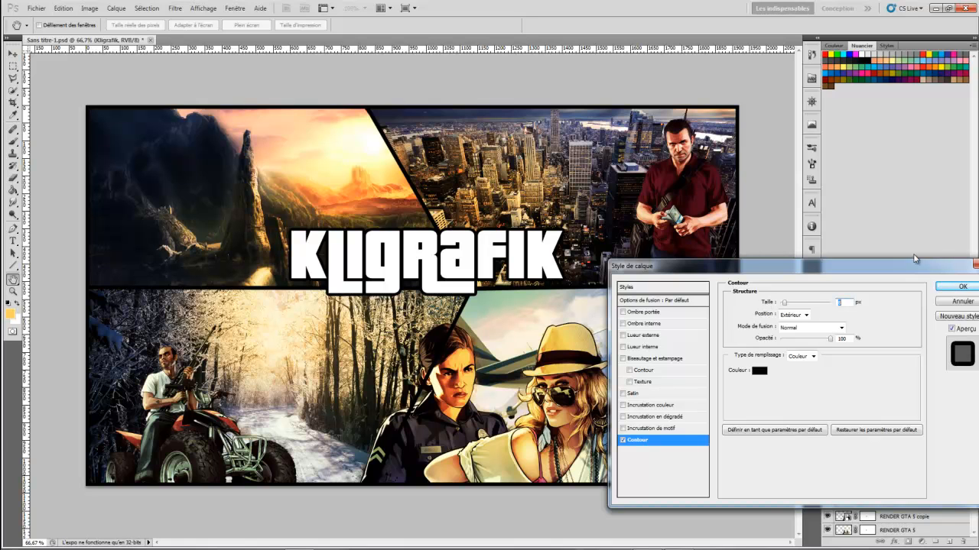
- Add an inner bevel to the Kligrafik text with technique Lisse, depth 297%, size 3 px and softness 3 px, and apply the layer style
left_click(656, 359)
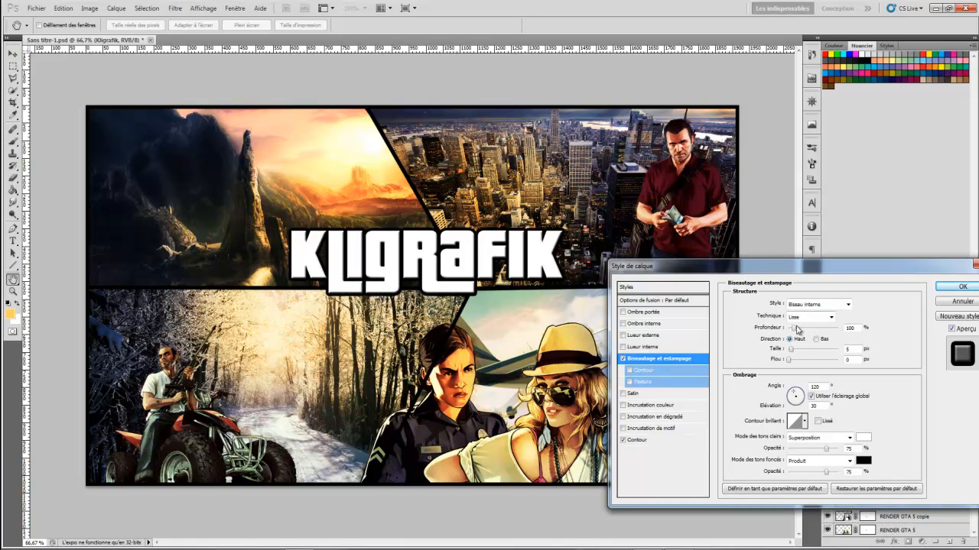
left_click_drag(793, 329, 804, 332)
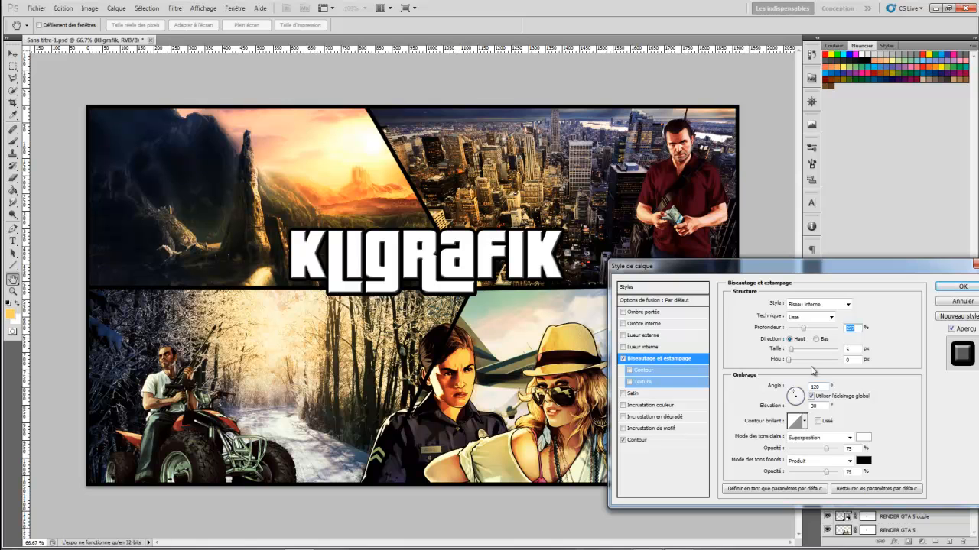
left_click_drag(773, 363, 773, 352)
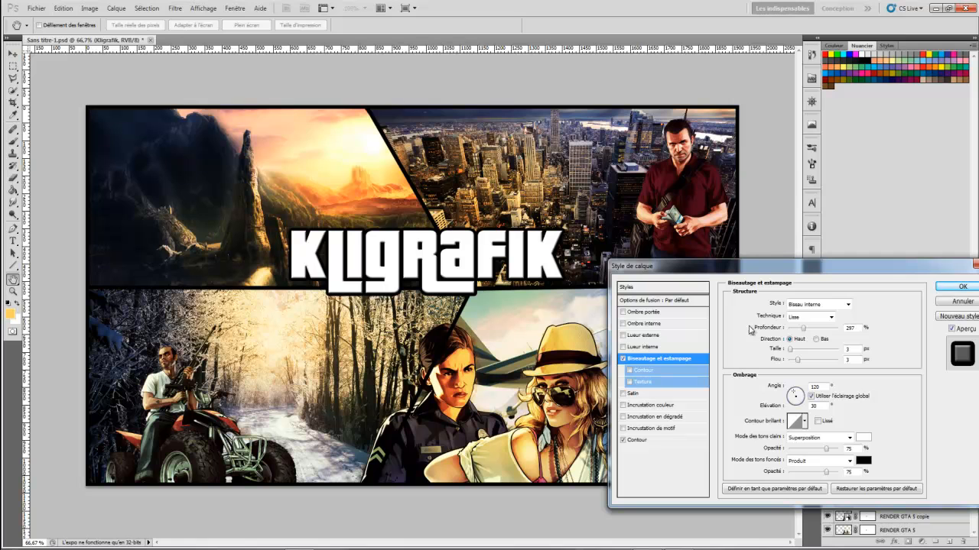
left_click(959, 287)
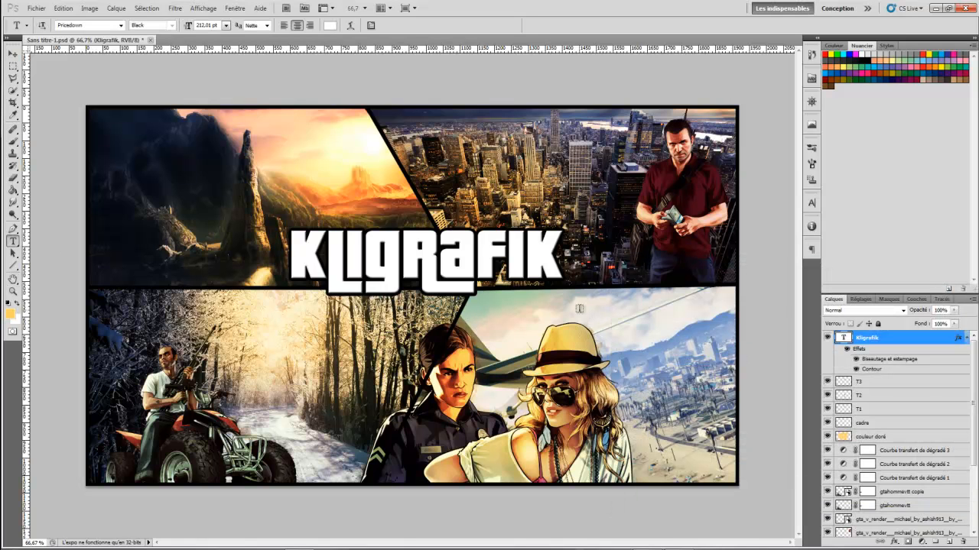
- Add the word Design in 151.01 pt Pricedown on a new text layer directly above T3
left_click(882, 383)
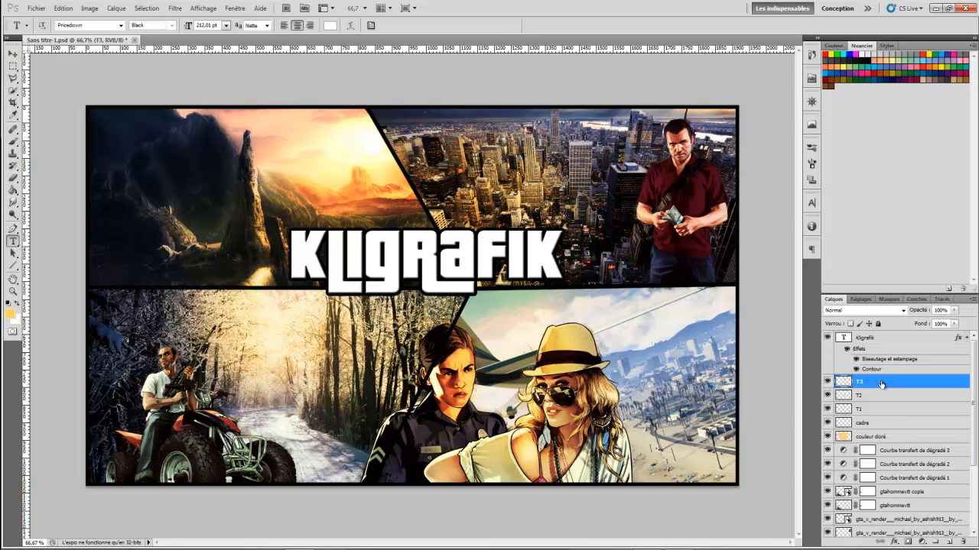
left_click(549, 375)
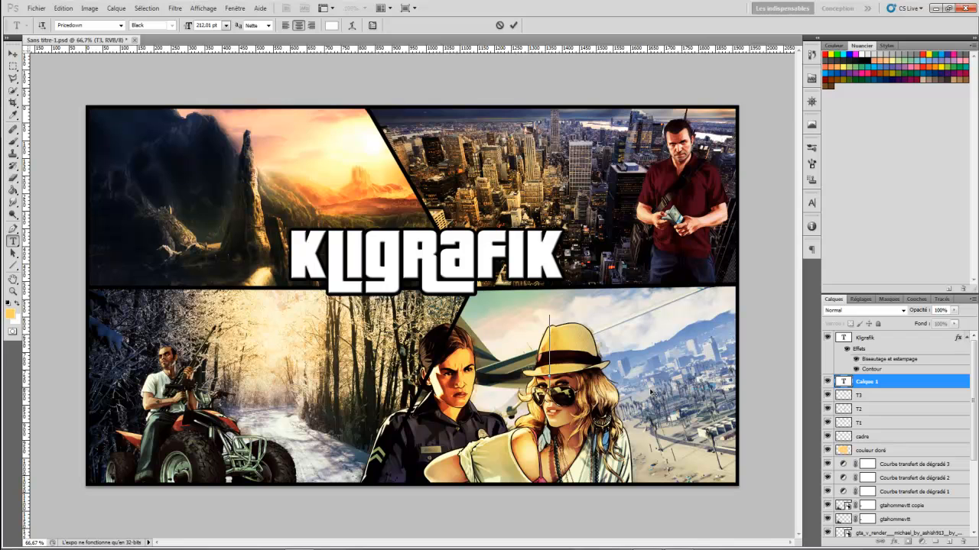
type("Design")
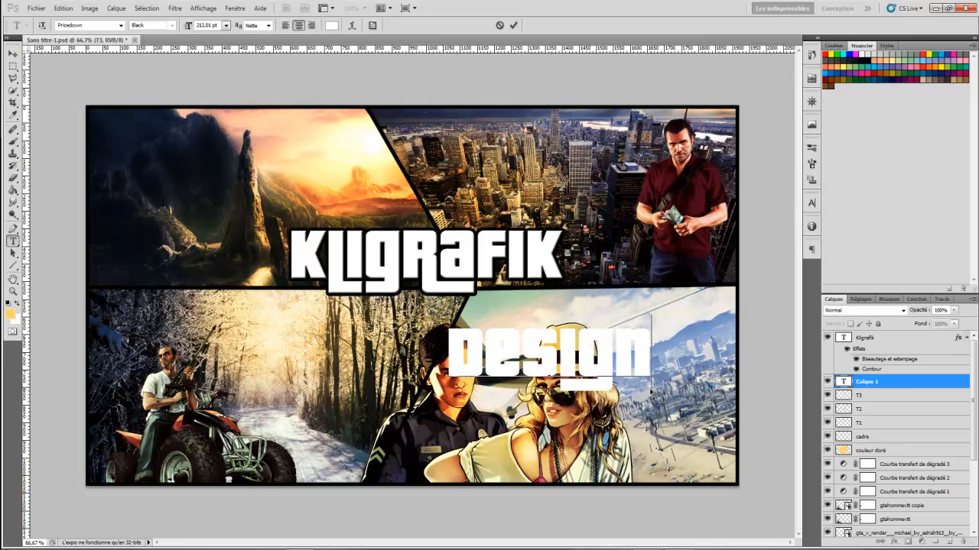
key("ctrl+a")
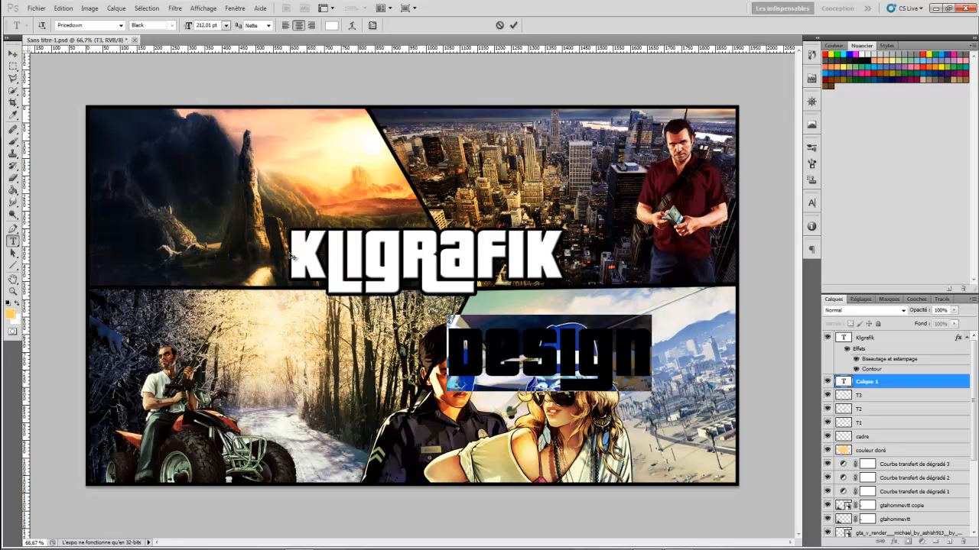
left_click_drag(188, 32, 155, 29)
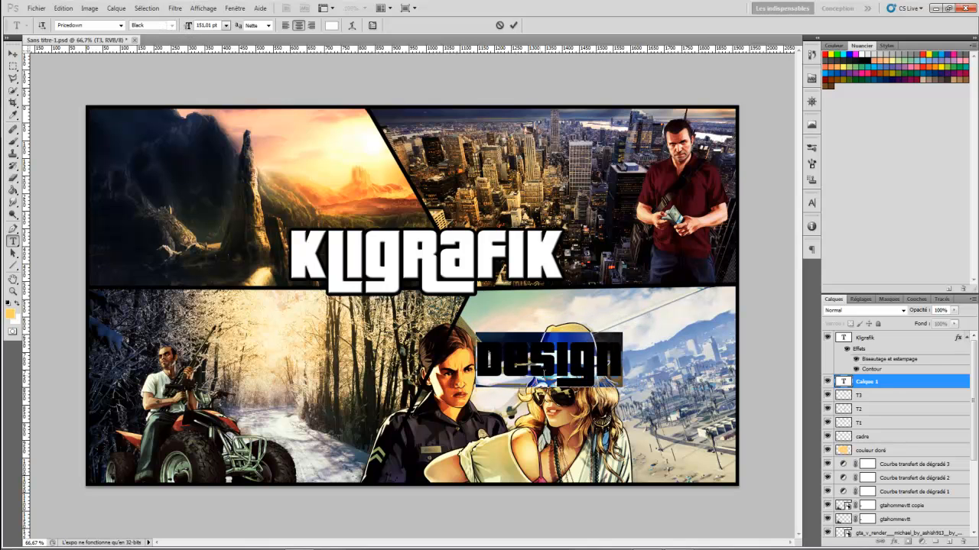
- Place the word Design in the upper part of the forest panel, below the beginning of the Kligrafik title
left_click_drag(551, 403, 577, 365)
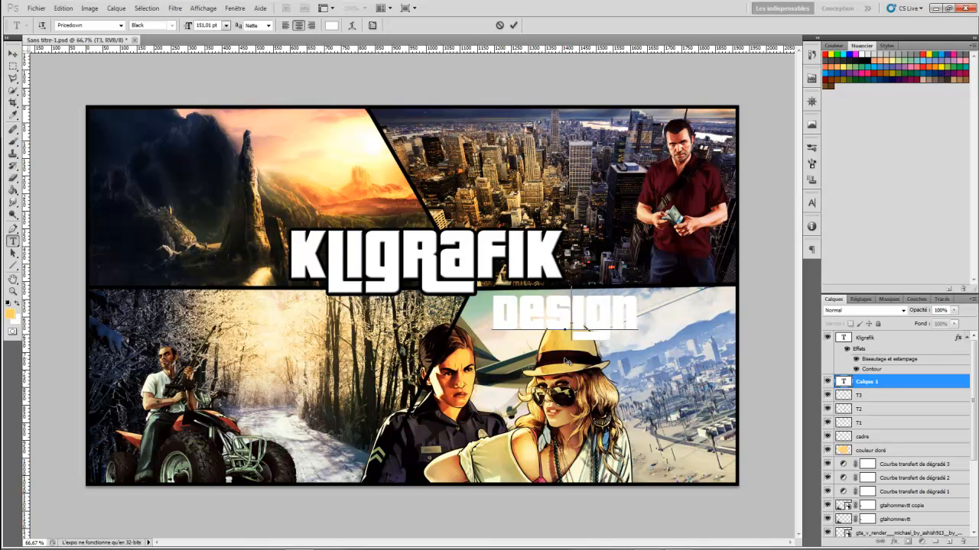
left_click_drag(445, 354, 292, 353)
key("alt+Tab")
left_click(642, 548)
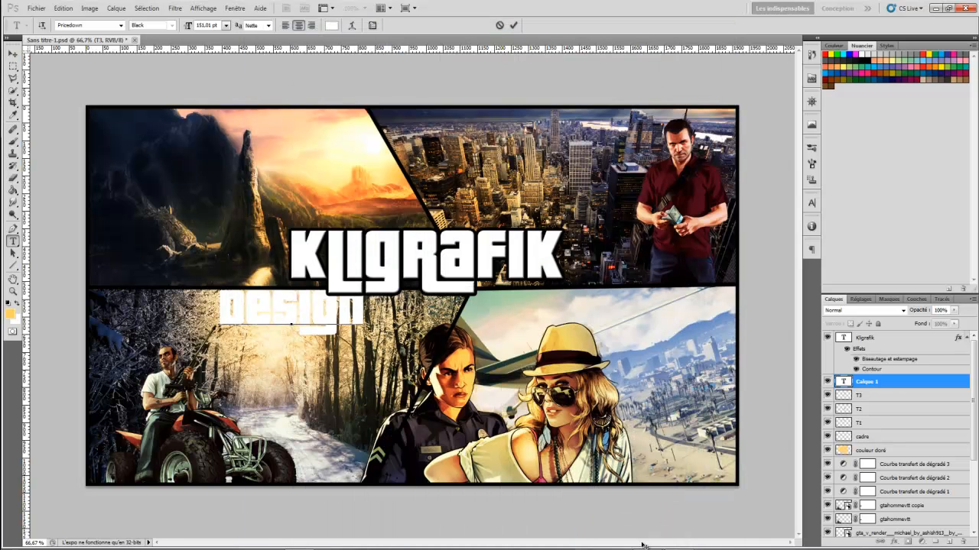
left_click_drag(323, 308, 304, 342)
left_click(12, 54)
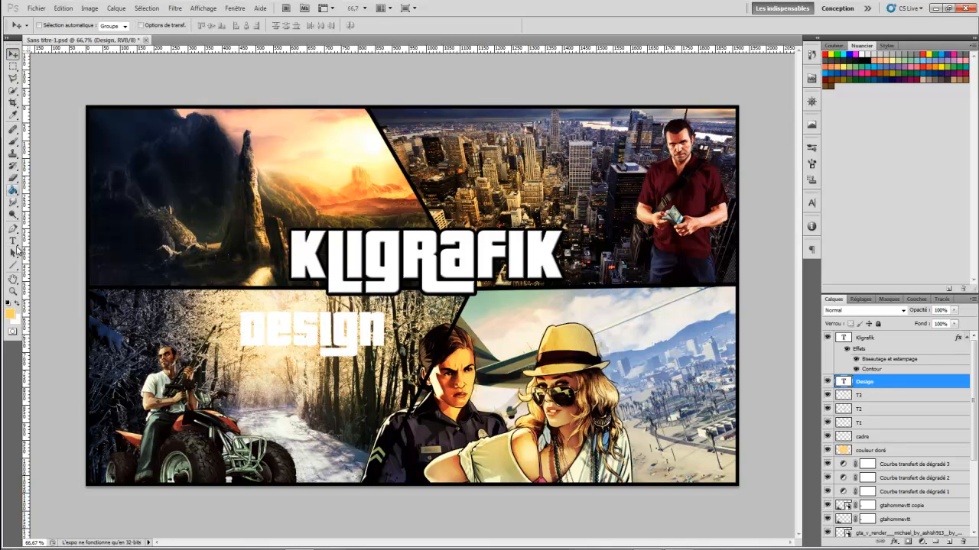
- Enlarge the letter D of Design to 238.01 pt and move the word up against the underside of the Kligrafik title
left_click(12, 241)
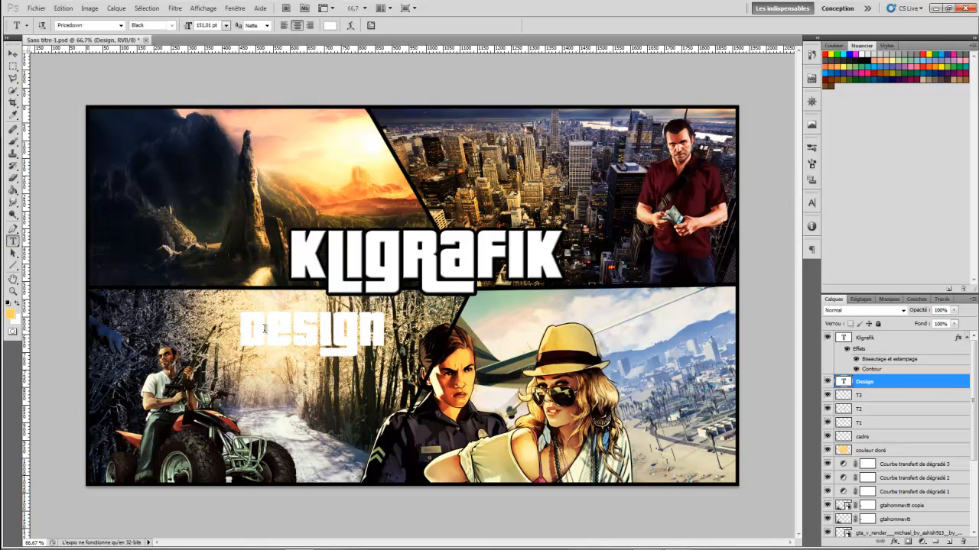
left_click_drag(263, 328, 238, 331)
left_click_drag(189, 27, 232, 39)
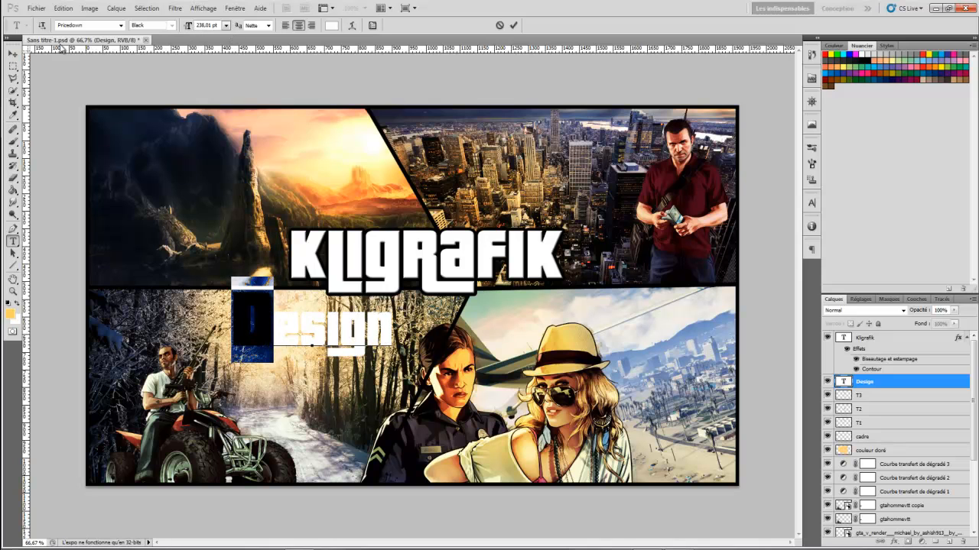
left_click(13, 54)
left_click_drag(327, 350, 327, 327)
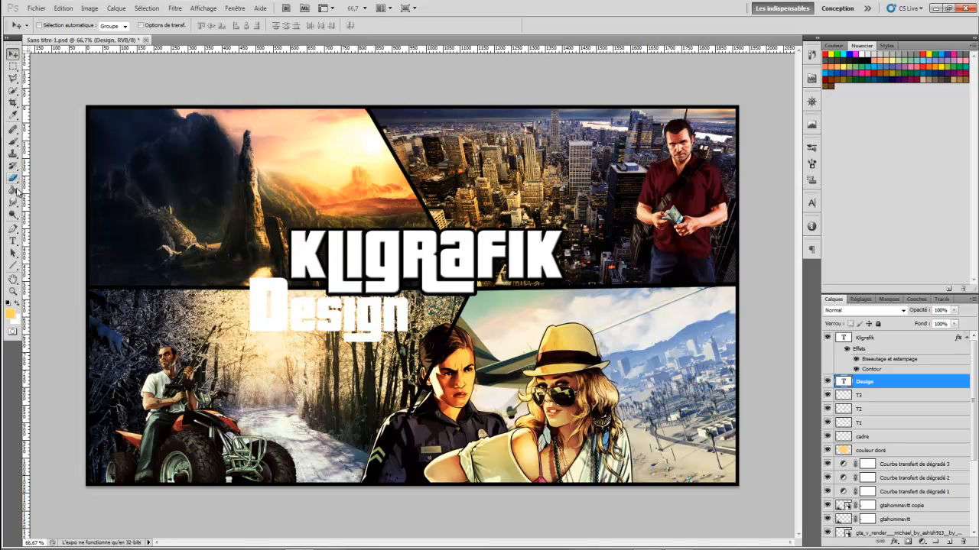
- Set the D of Design to 297.01 pt and its remaining letters esign to 141.01 pt
left_click(12, 241)
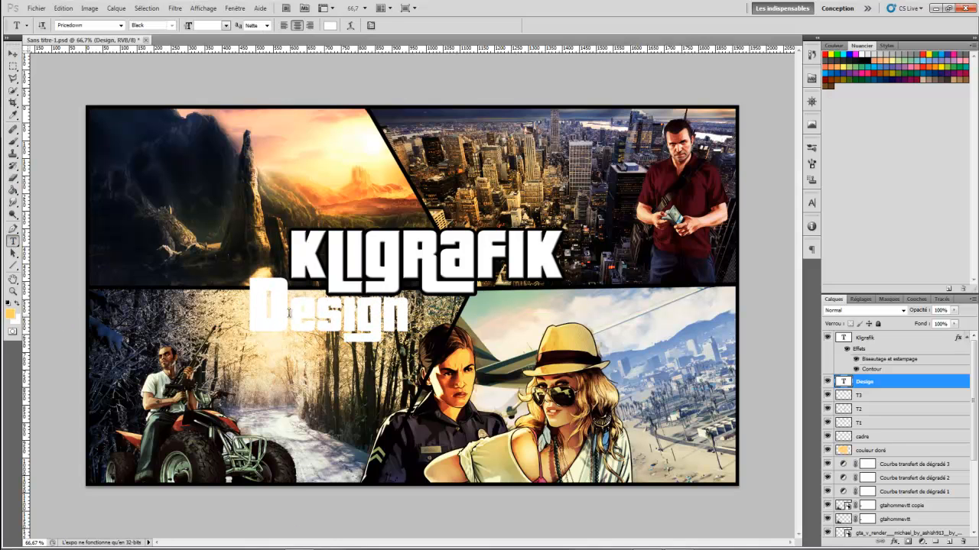
left_click_drag(288, 312, 249, 312)
left_click_drag(184, 29, 217, 36)
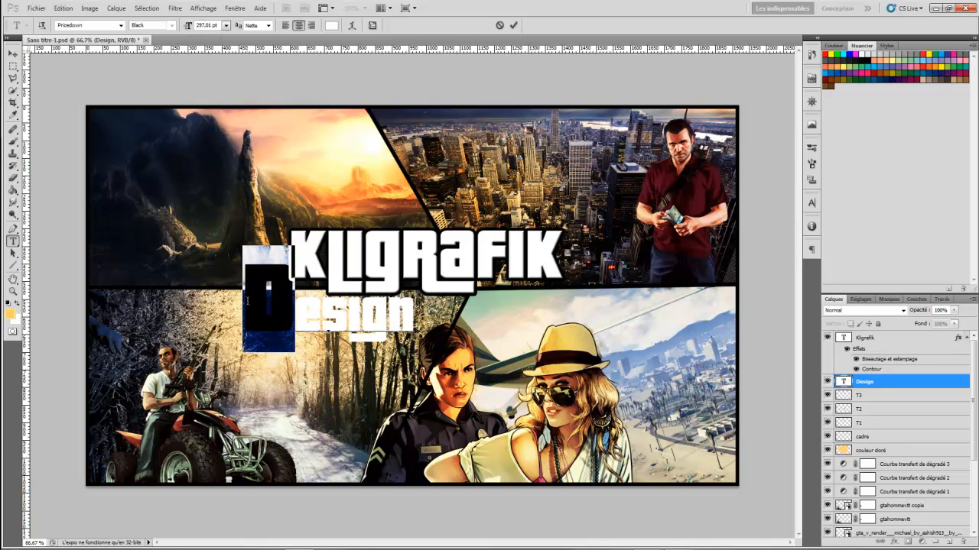
left_click_drag(413, 322, 294, 322)
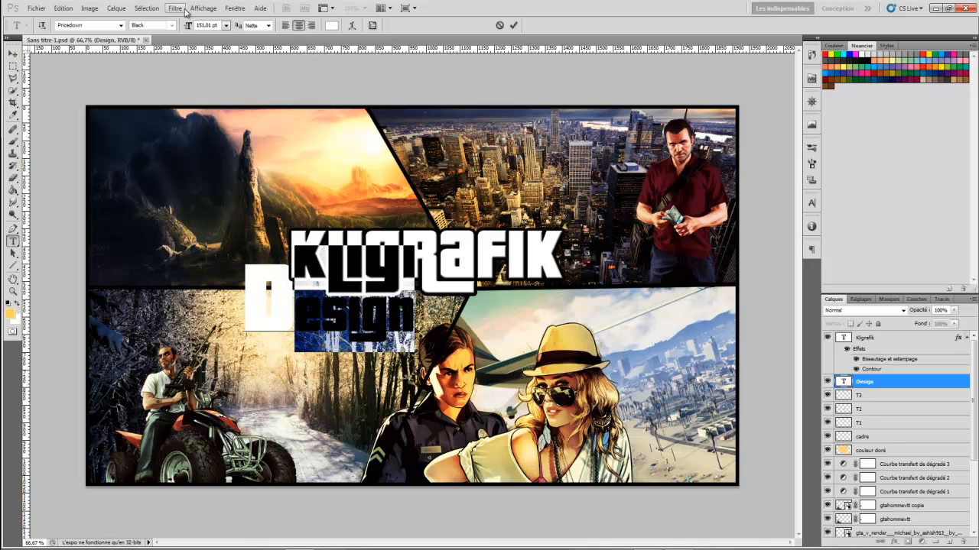
left_click_drag(188, 26, 184, 26)
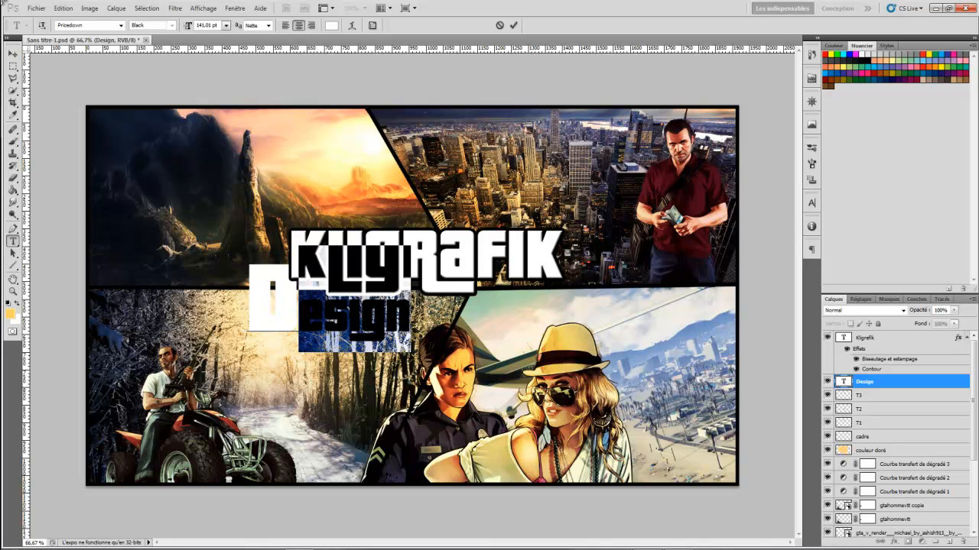
- Move the word Design to the left beneath the Kligrafik title, then fine-tune its position so the D sits beside the K
left_click(13, 54)
left_click_drag(322, 312, 303, 316)
key("Right")
key("Right")
key("Right")
key("Right")
key("Right")
key("Right")
key("Right")
key("Left")
key("Left")
key("Left")
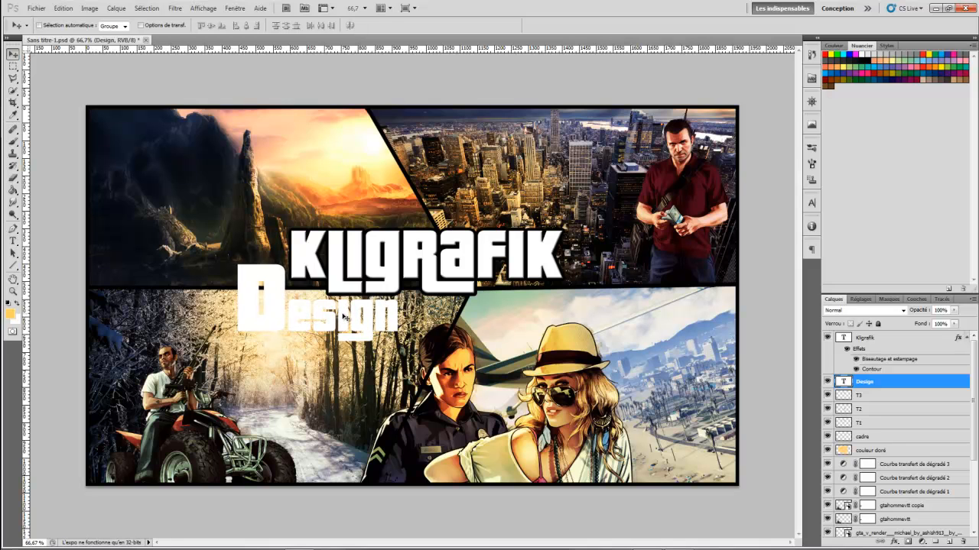
key("Down")
key("Left")
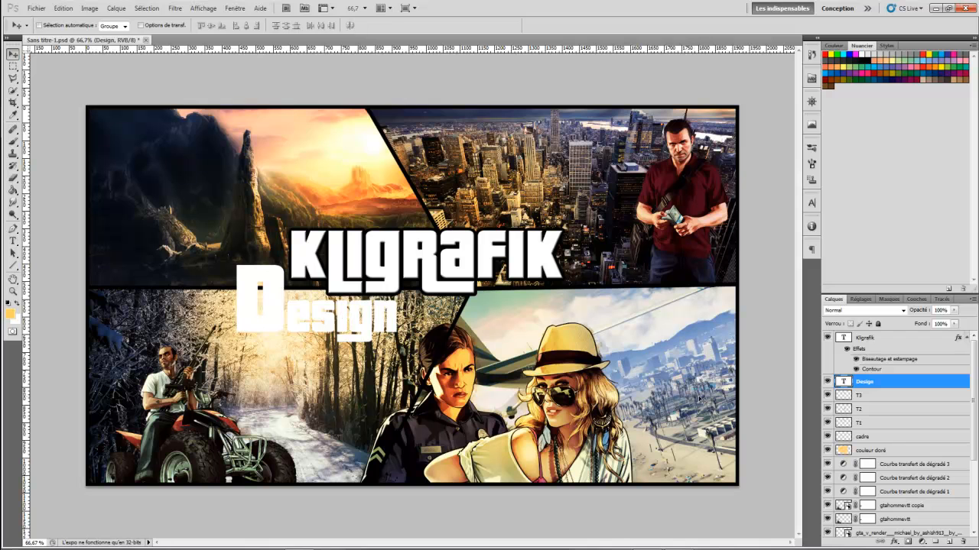
- Add an 8 px black outside stroke (Contour) to the Design text layer
left_click(894, 542)
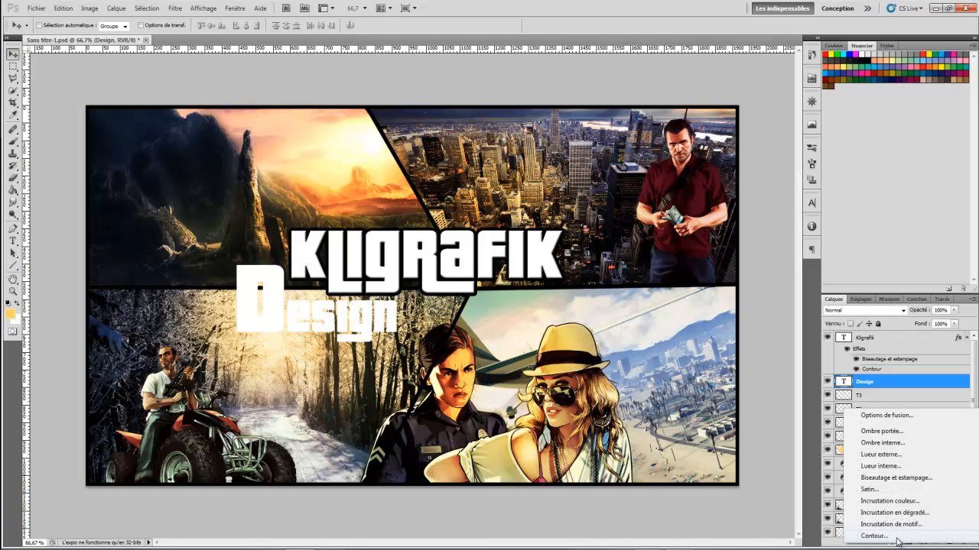
left_click(880, 517)
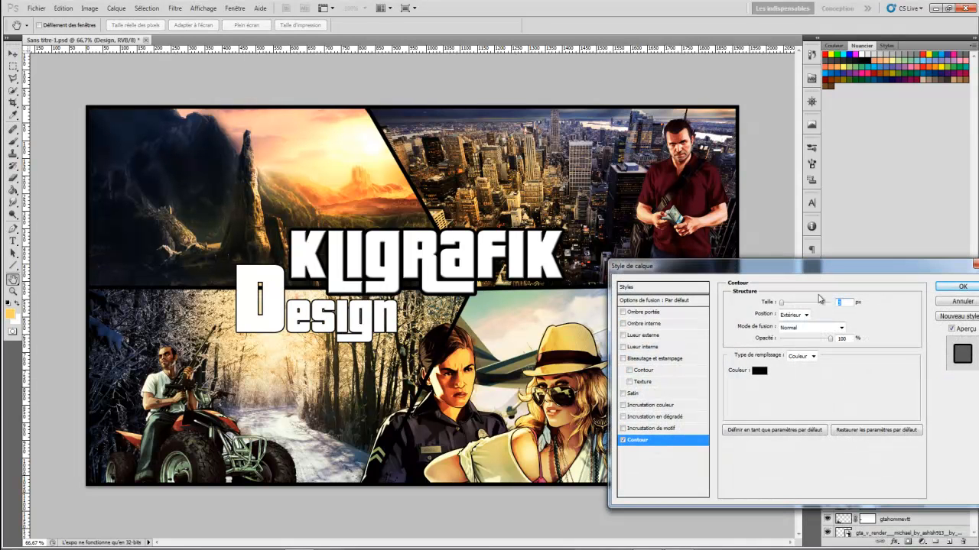
left_click_drag(764, 302, 770, 304)
type("8")
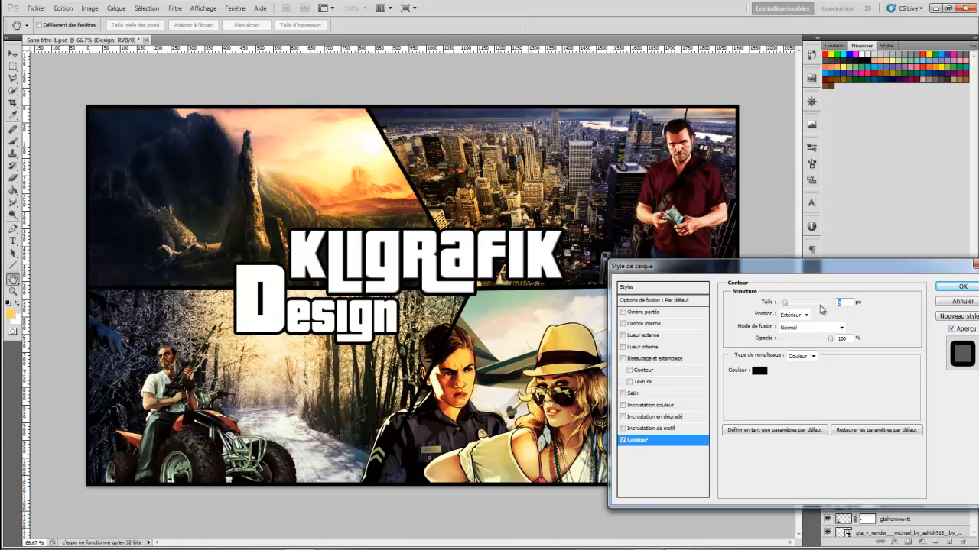
- Add a smooth inner bevel to the Design text with 286% depth, 3 px size and 3 px softening, and apply the layer style
left_click(656, 359)
left_click_drag(793, 327, 801, 331)
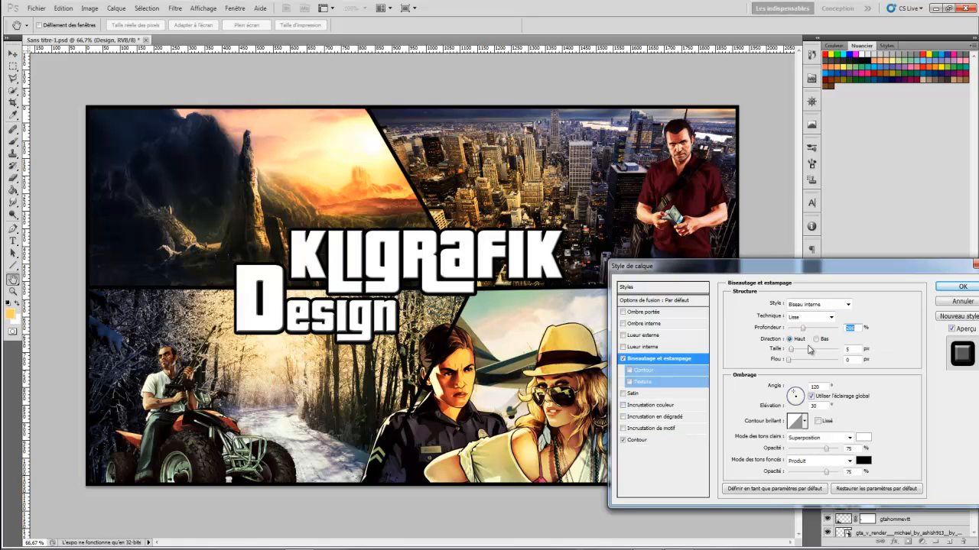
left_click_drag(789, 351, 784, 351)
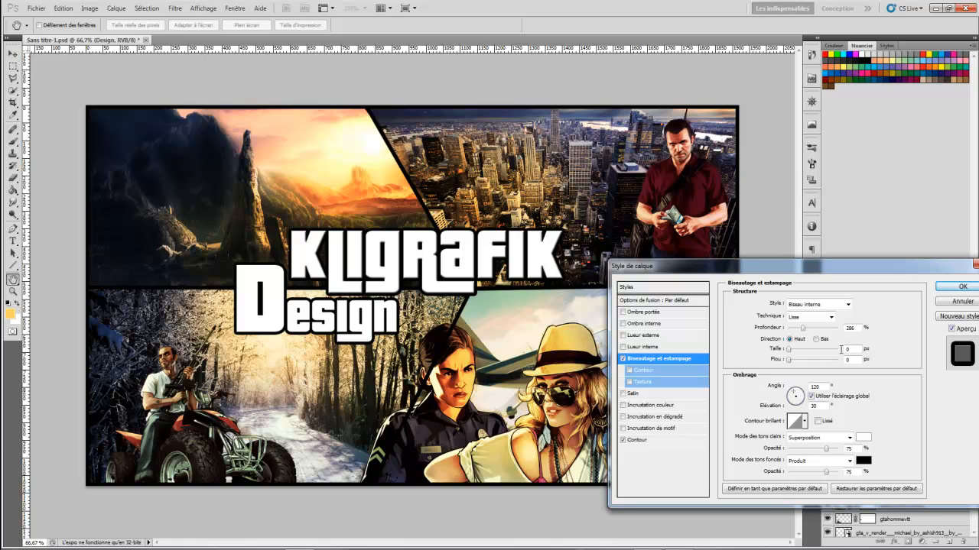
left_click_drag(773, 353, 777, 363)
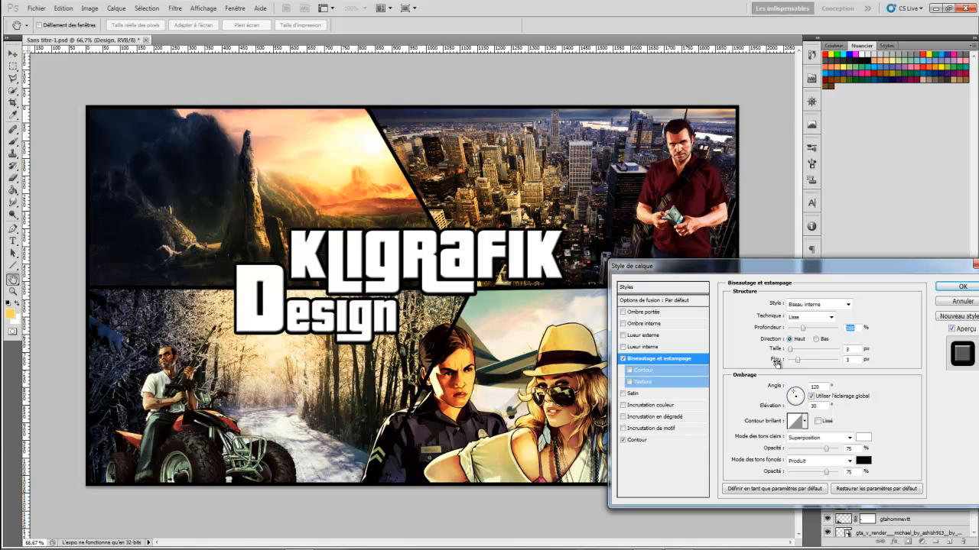
left_click(958, 289)
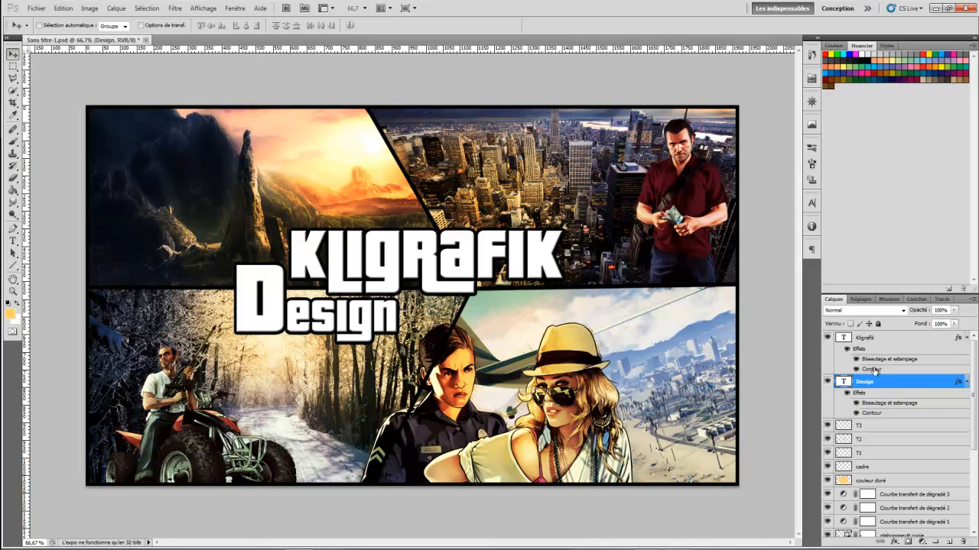
- Try a drop shadow on the Kligrafik text with 79% opacity, 5 px distance, 5% spread and 57 px size, comparing it on and off
left_click(864, 341)
left_click(893, 540)
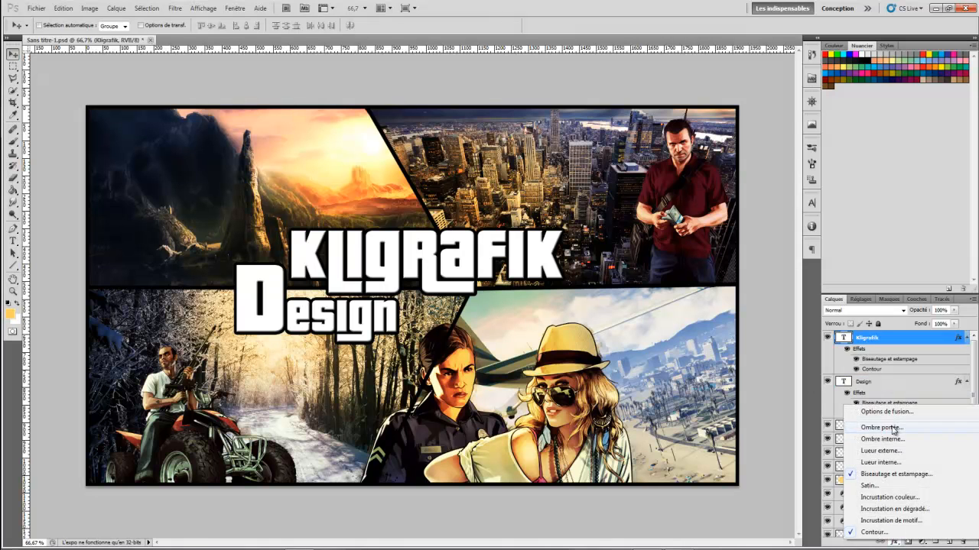
left_click(895, 432)
mouse_move(812, 315)
left_mouse_down()
mouse_move(794, 314)
mouse_move(813, 314)
left_mouse_up()
left_click_drag(774, 357, 790, 373)
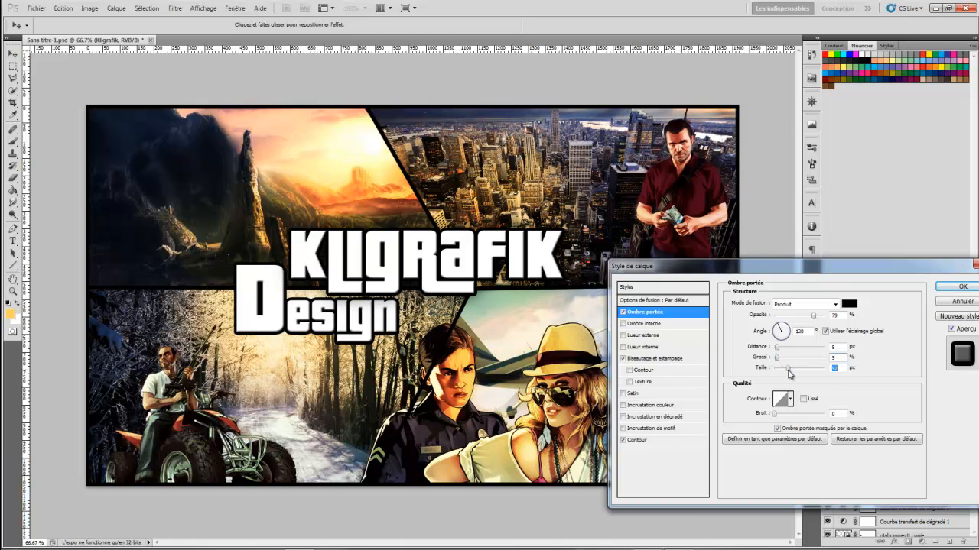
left_click(623, 313)
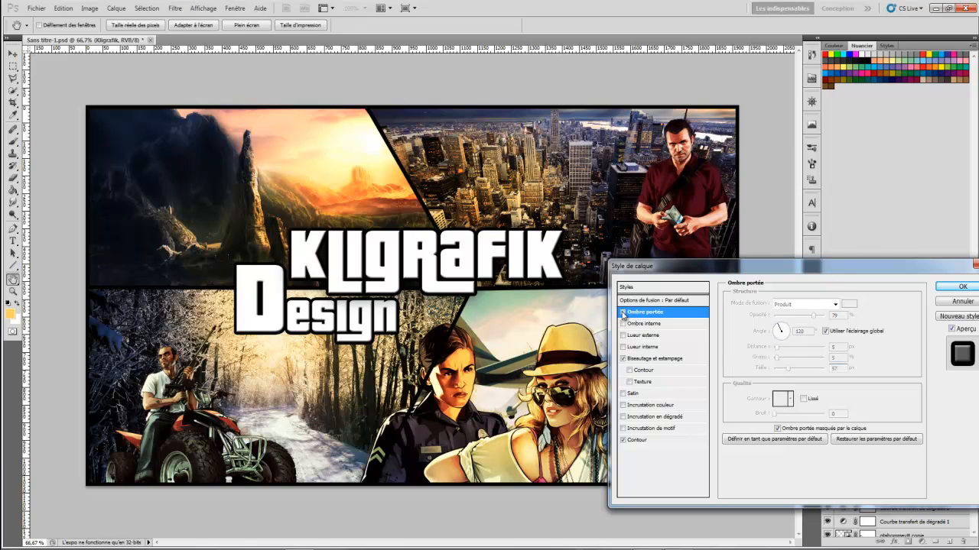
left_click(622, 313)
left_click(623, 312)
left_click(622, 313)
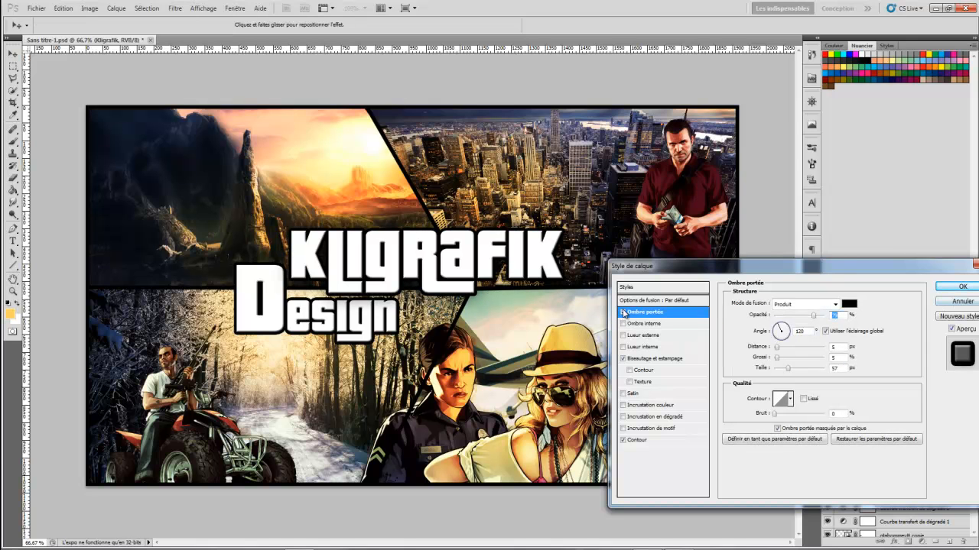
key("space")
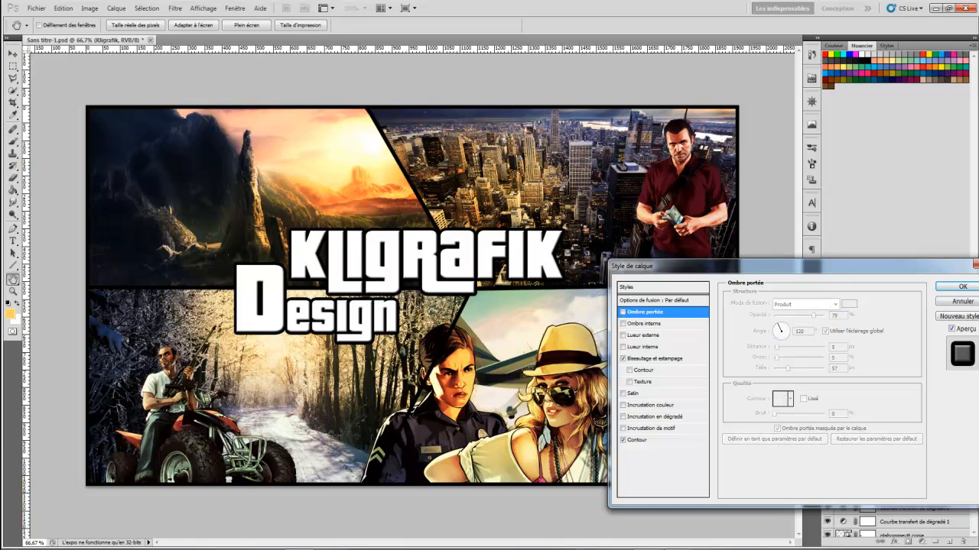
left_click(949, 304)
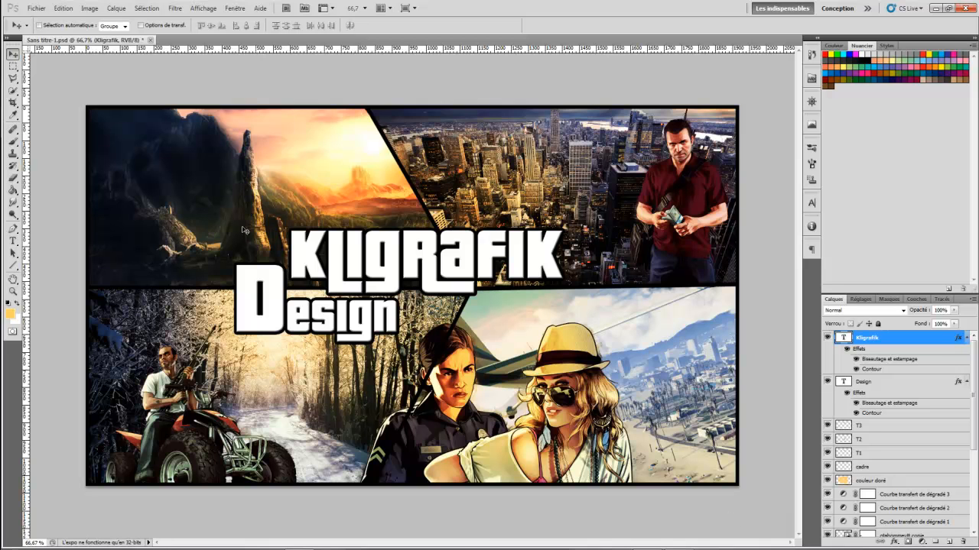
- Create a new layer above Kligrafik and apply the merged RGB image to it in Produit (Multiply) mode at 100% opacity
left_click(949, 541)
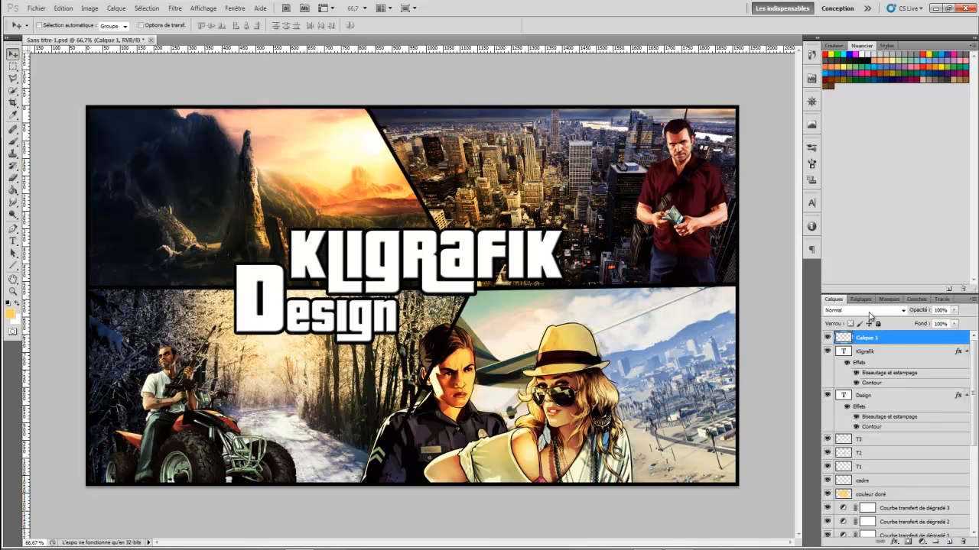
left_click(90, 7)
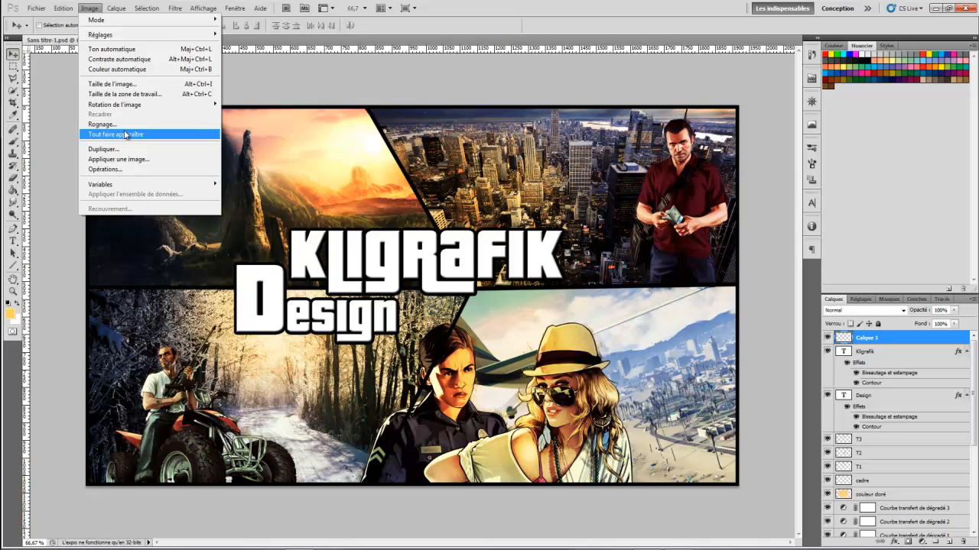
left_click(121, 170)
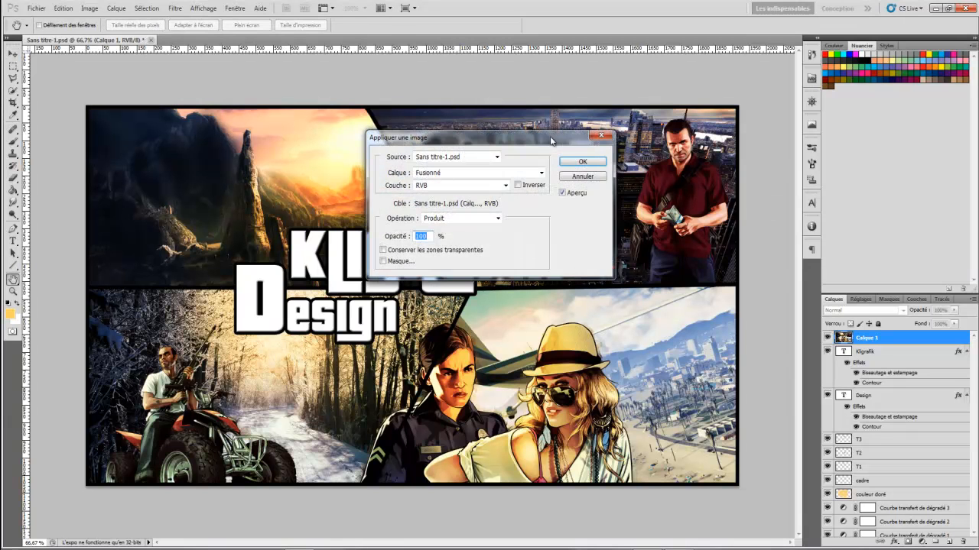
left_click(579, 161)
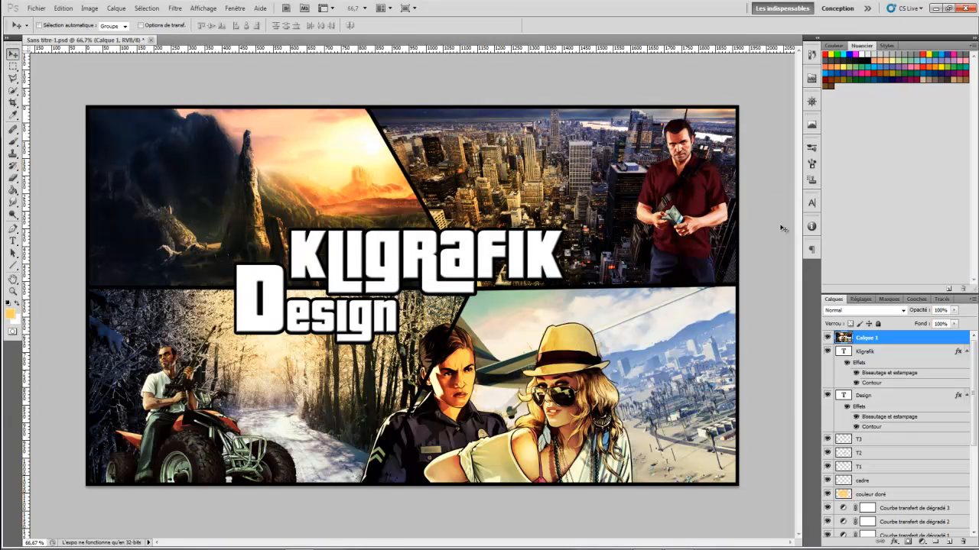
- Apply a Gaussian blur to the merged image layer Calque 1
left_click(175, 8)
mouse_move(278, 108)
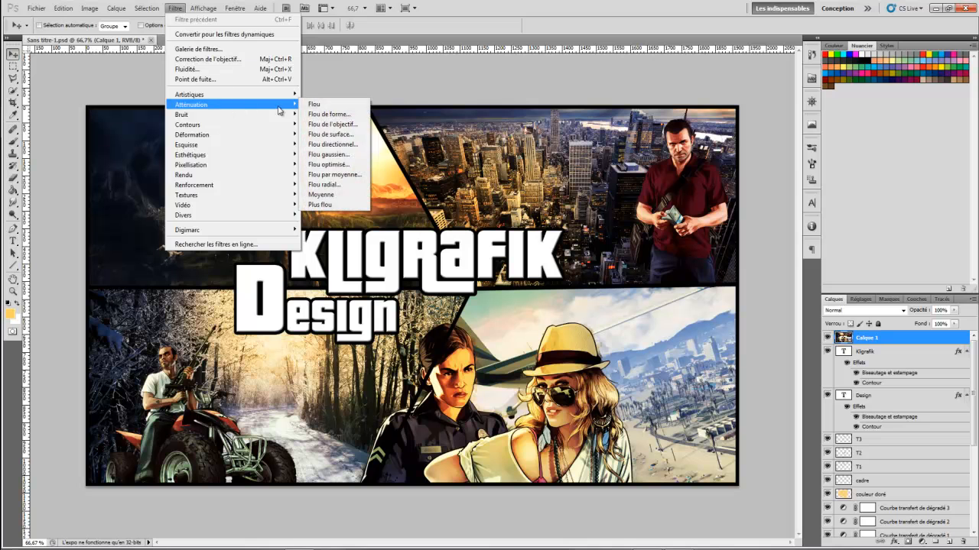
left_click(328, 154)
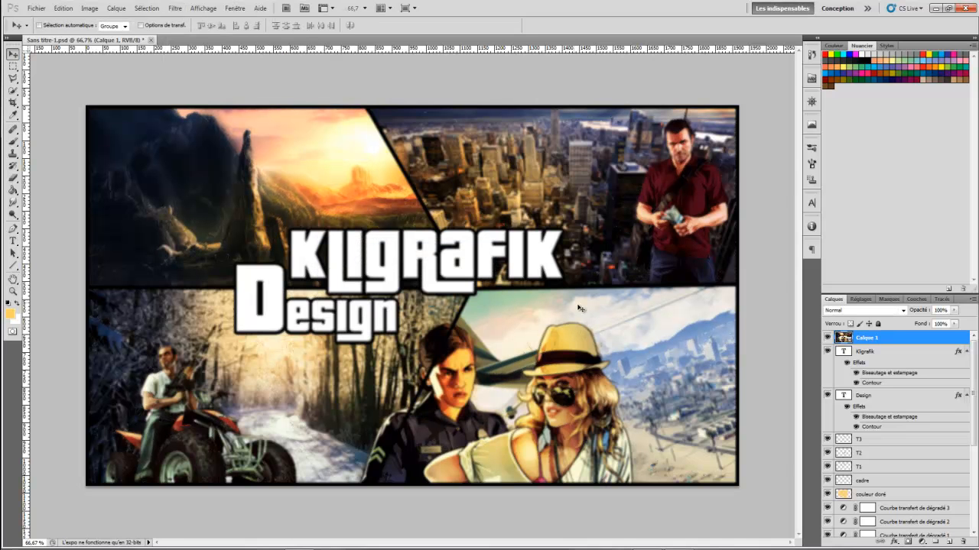
- Mask Calque 1 and paint the central area black with a 422 px brush at 80% opacity, keeping blur at the edges, then compare layer visibility
left_click(909, 542)
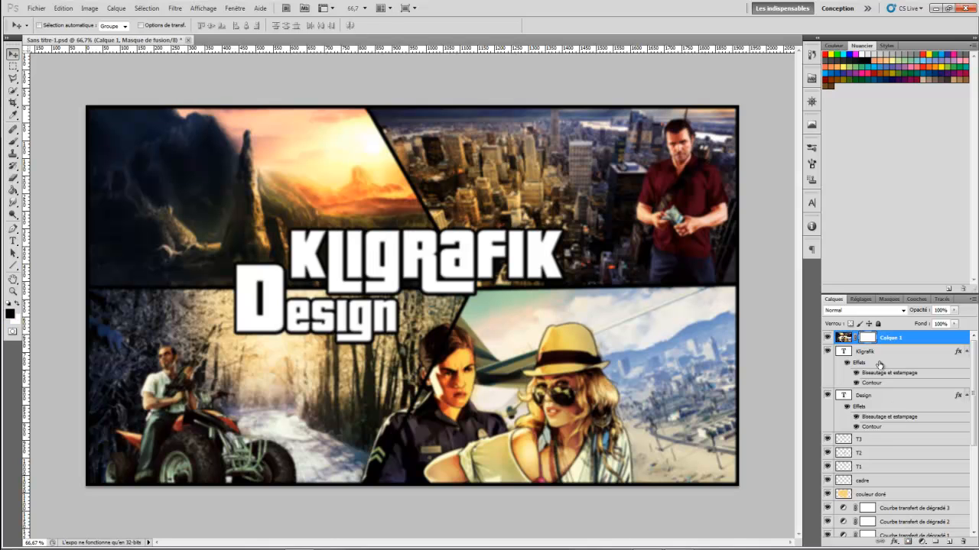
left_click(13, 144)
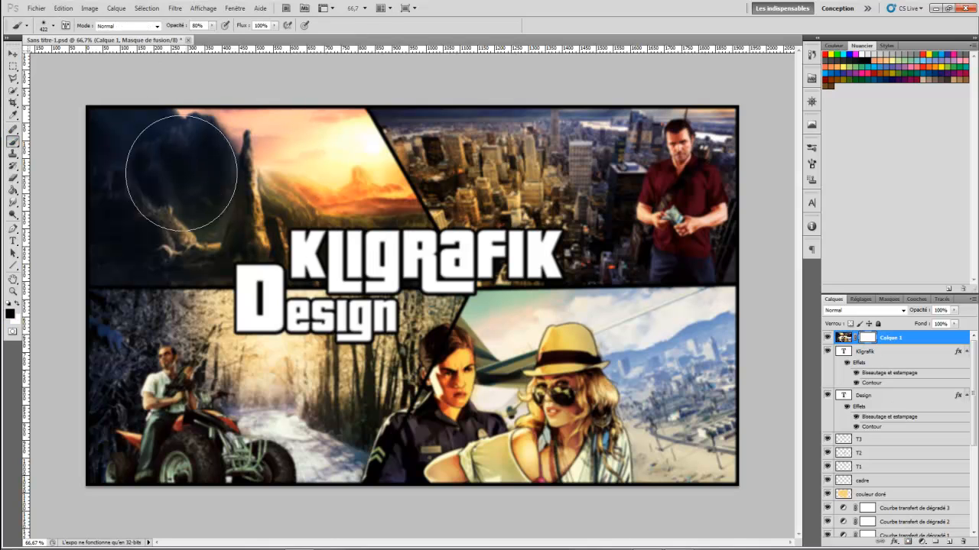
mouse_move(425, 231)
left_mouse_down()
mouse_move(383, 283)
mouse_move(306, 268)
mouse_move(271, 233)
mouse_move(184, 279)
mouse_move(221, 193)
mouse_move(158, 197)
mouse_move(191, 197)
mouse_move(163, 332)
mouse_move(181, 402)
mouse_move(399, 422)
mouse_move(509, 369)
mouse_move(528, 322)
mouse_move(398, 222)
mouse_move(489, 229)
mouse_move(673, 187)
mouse_move(652, 200)
mouse_move(672, 353)
mouse_move(654, 398)
mouse_move(481, 353)
mouse_move(340, 175)
mouse_move(209, 229)
mouse_move(235, 360)
mouse_move(299, 300)
mouse_move(462, 283)
mouse_move(421, 284)
mouse_move(547, 298)
mouse_move(604, 283)
mouse_move(631, 206)
mouse_move(598, 366)
mouse_move(617, 388)
left_mouse_up()
mouse_move(231, 353)
left_mouse_down()
mouse_move(231, 364)
mouse_move(214, 245)
mouse_move(389, 204)
mouse_move(627, 206)
mouse_move(574, 392)
left_mouse_up()
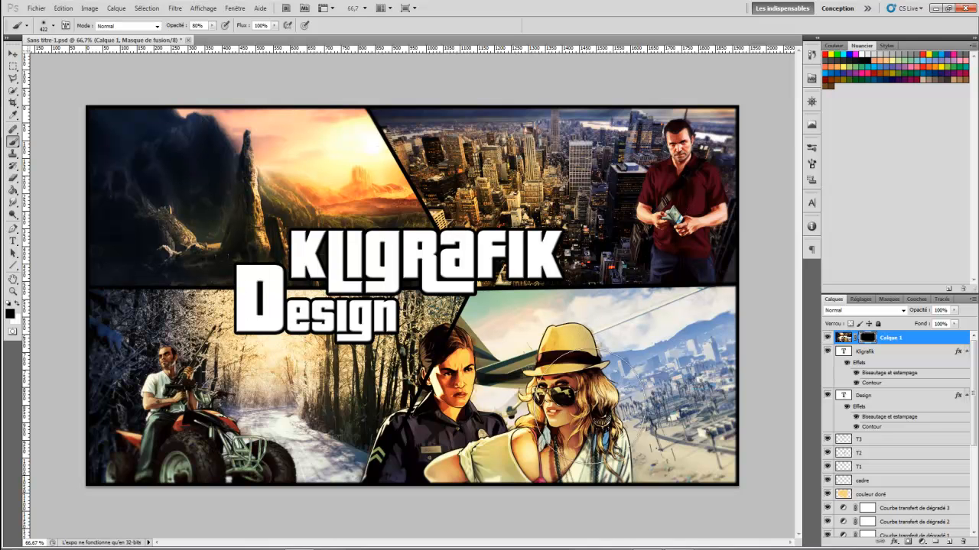
left_click(826, 339)
left_click(826, 339)
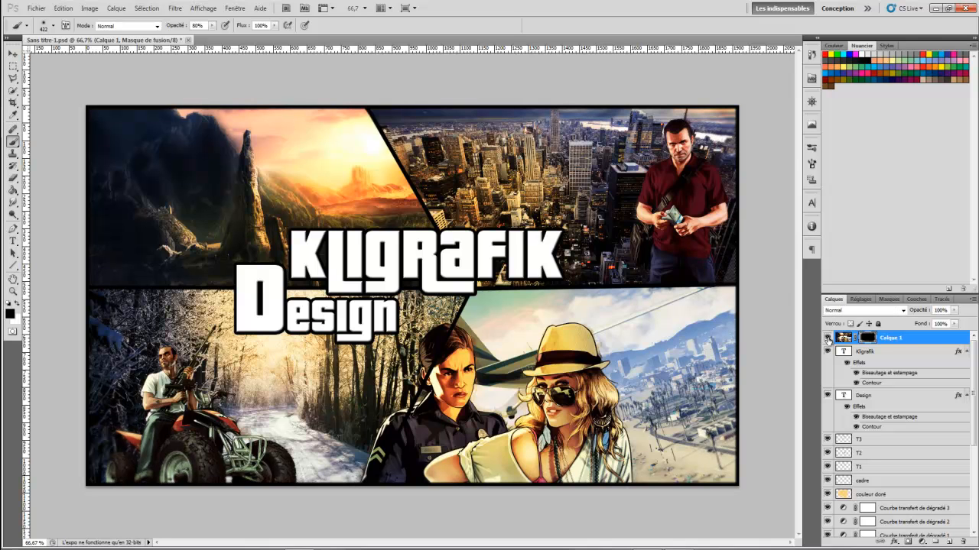